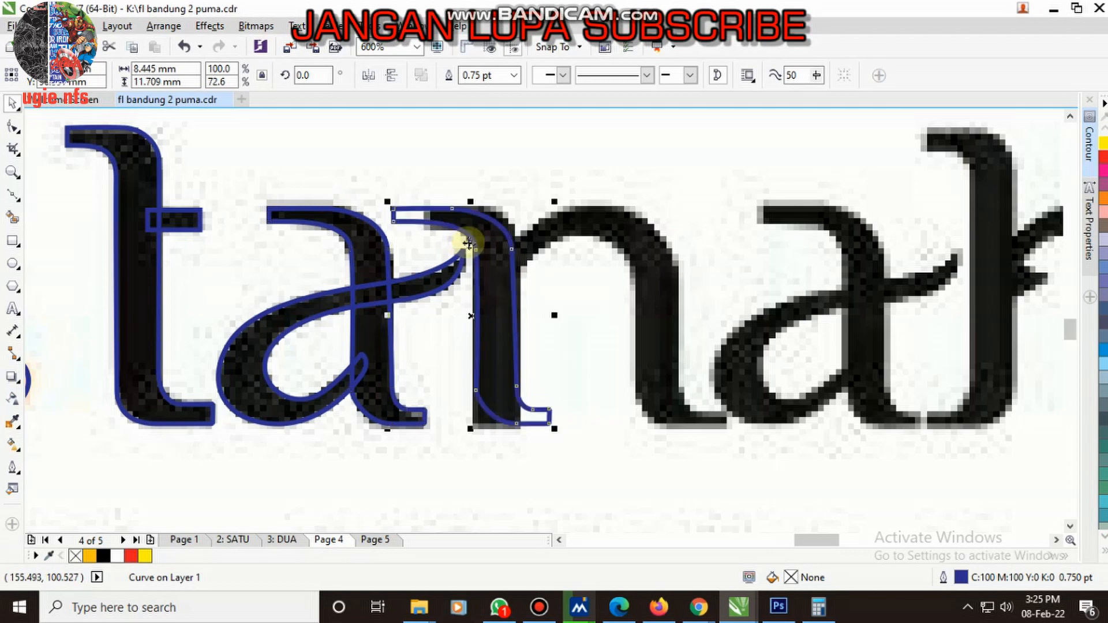
- Move the upper right-edge node of the n's left stem outline outward to match the traced letter's edge
left_click(13, 130)
left_click(500, 390)
mouse_move(597, 510)
left_mouse_down()
mouse_move(551, 420)
mouse_move(541, 469)
mouse_move(553, 491)
left_mouse_up()
scroll(502, 243, "up", 1)
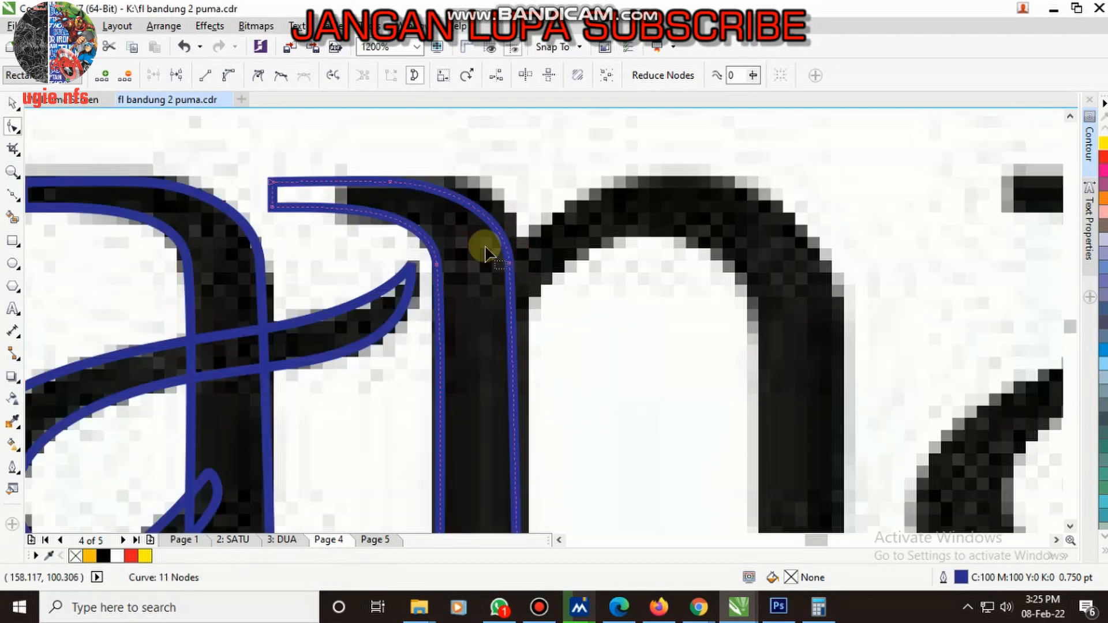
left_click(509, 264)
left_click_drag(522, 264, 522, 257)
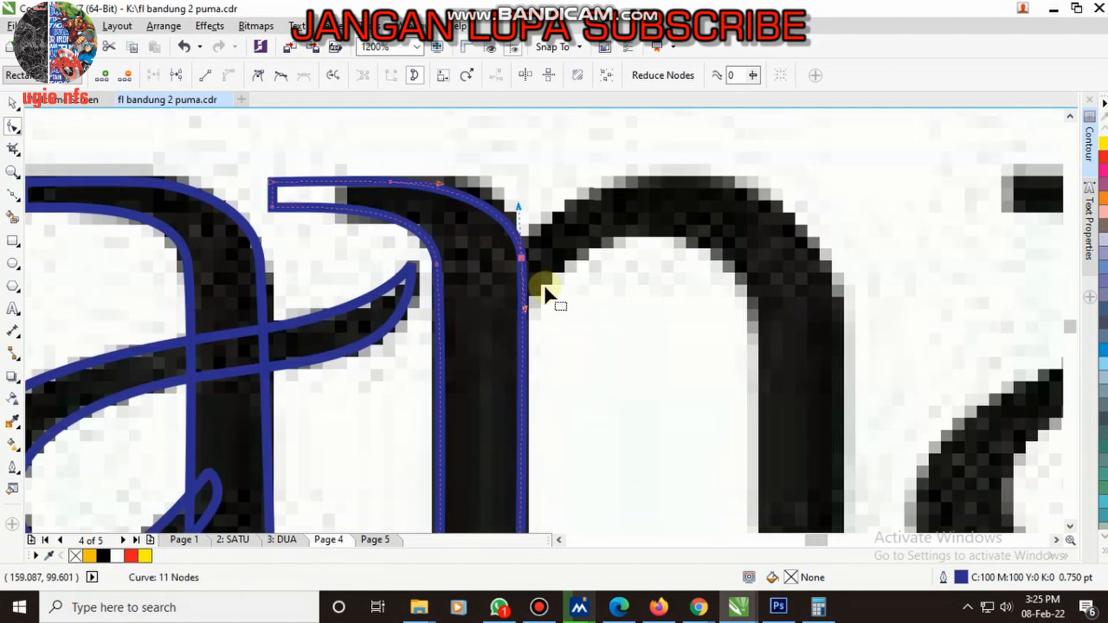
- Shift the top curve node of the n's left stem about 1.06 mm right and shorten its serif to match the bitmap
scroll(544, 288, "down", 1)
scroll(492, 241, "up", 2)
left_click_drag(401, 228, 487, 228)
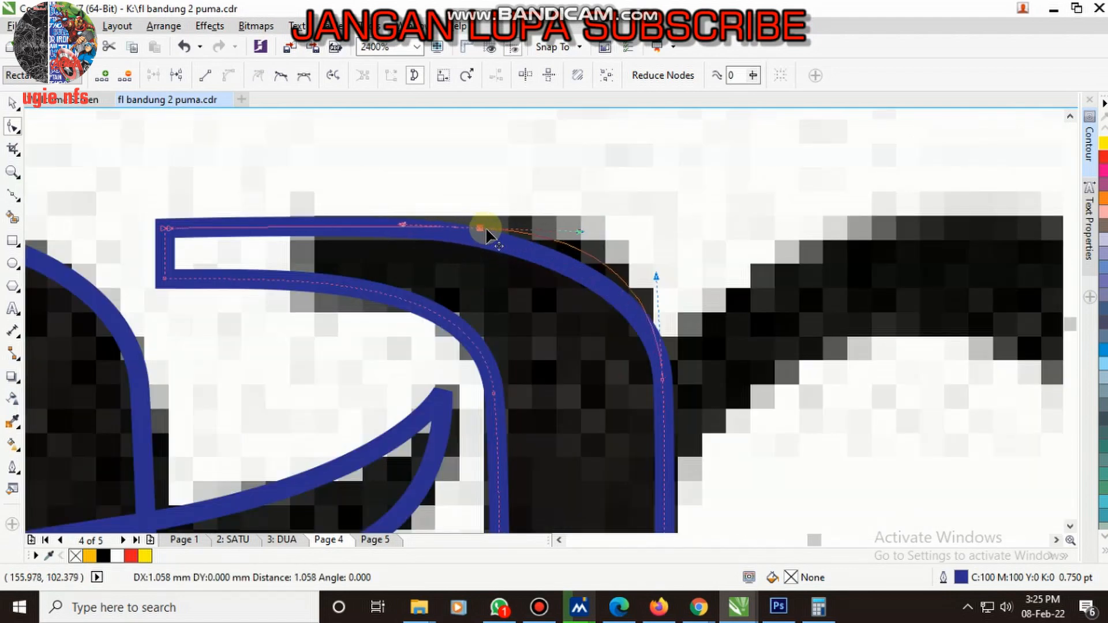
scroll(389, 245, "down", 1)
scroll(244, 179, "up", 1)
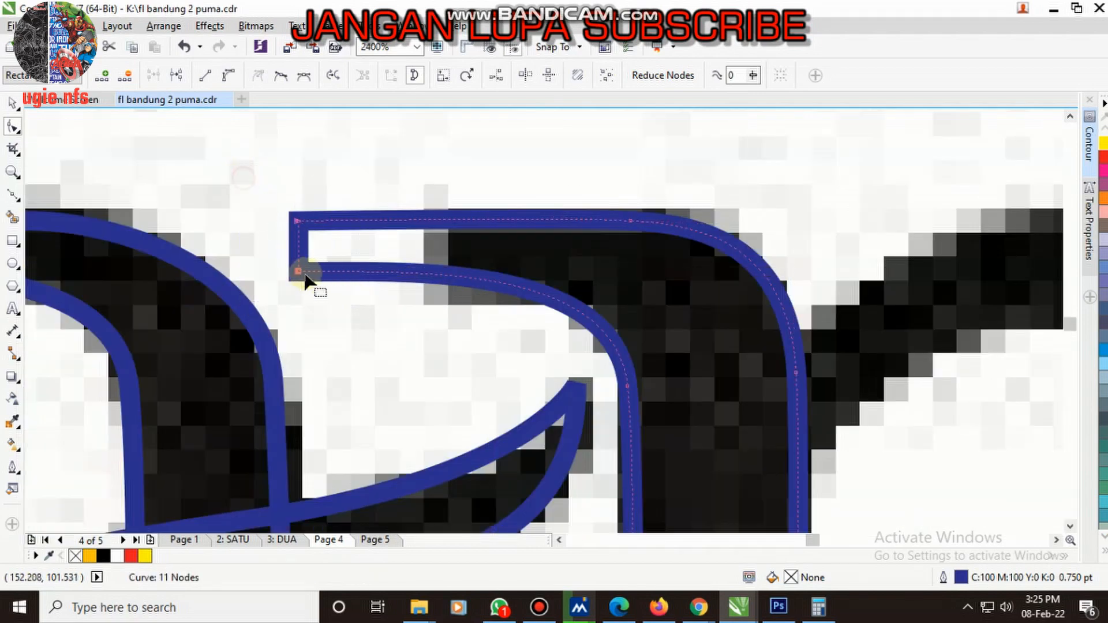
left_click_drag(349, 282, 488, 301)
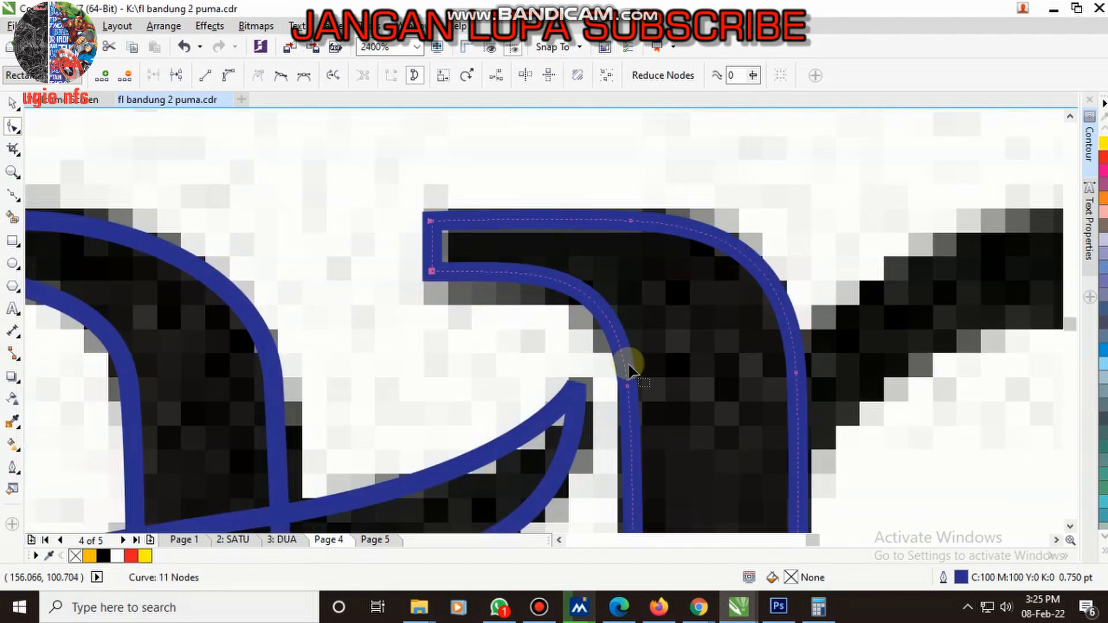
- Draw a rectangle about 35.5 × 16.8 mm with its upper edge on the baseline and trim the n stem's overhanging foot with it
scroll(629, 367, "down", 2)
scroll(556, 366, "up", 2)
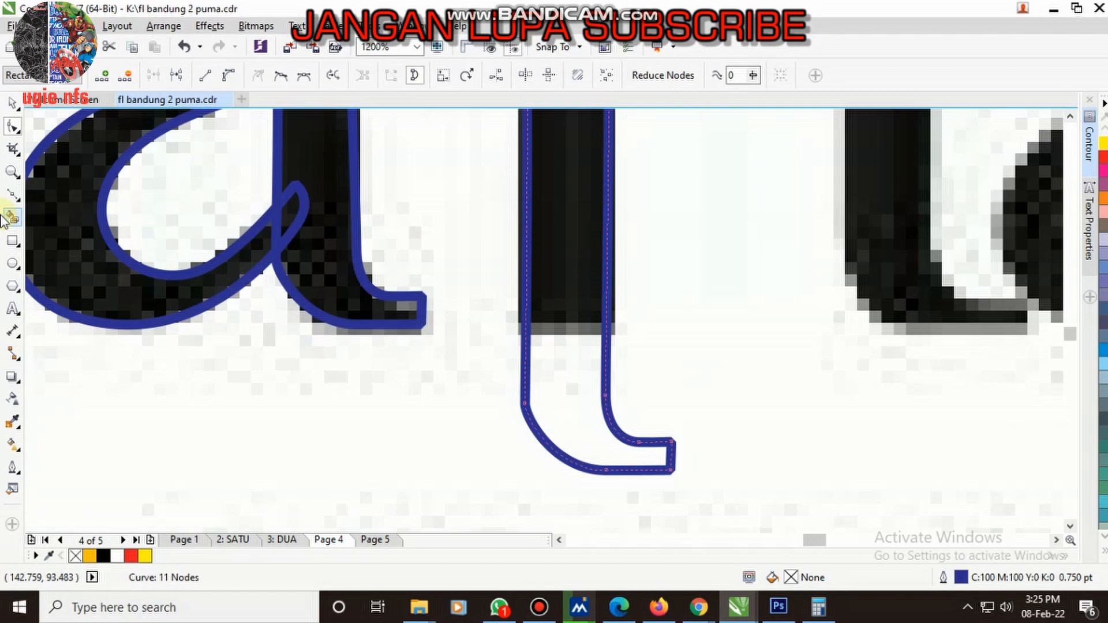
left_click(12, 243)
scroll(289, 313, "down", 2)
left_click_drag(284, 314, 634, 479)
scroll(352, 318, "up", 1)
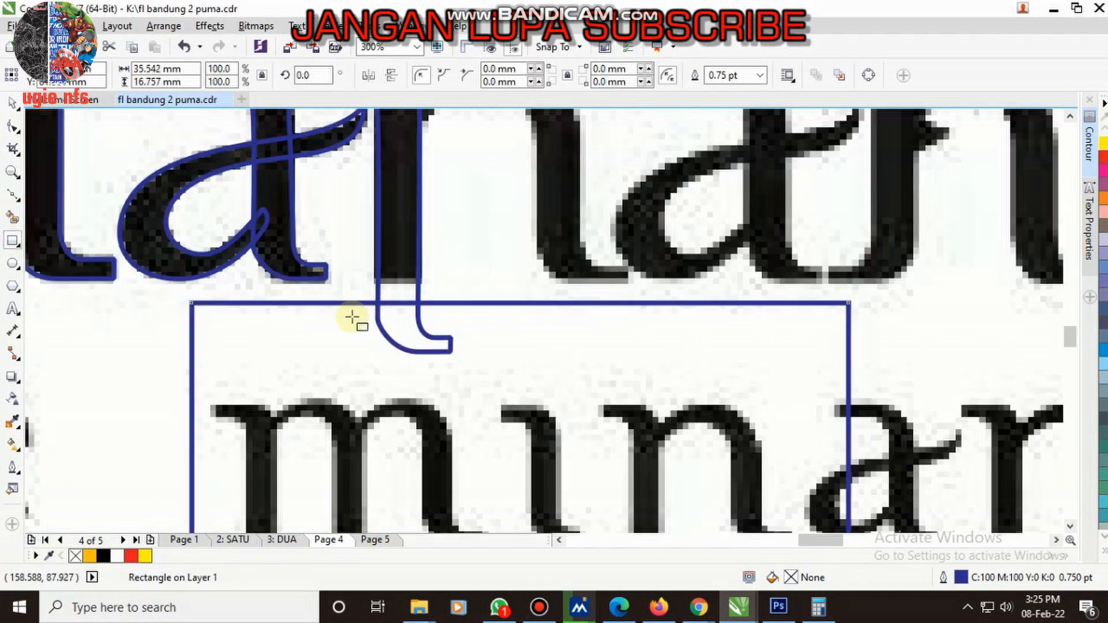
key("space")
scroll(381, 299, "up", 2)
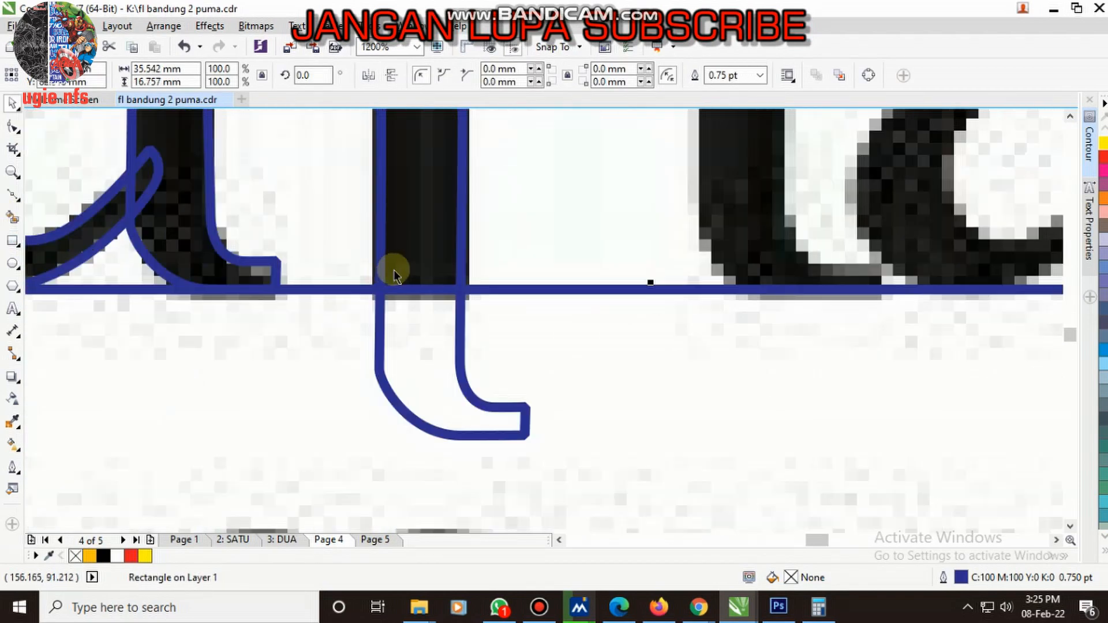
left_click(409, 226, "shift")
left_click(479, 78)
- Move the trimming rectangle clear of the lettering, to the right of "minangkabau"
scroll(422, 335, "down", 3)
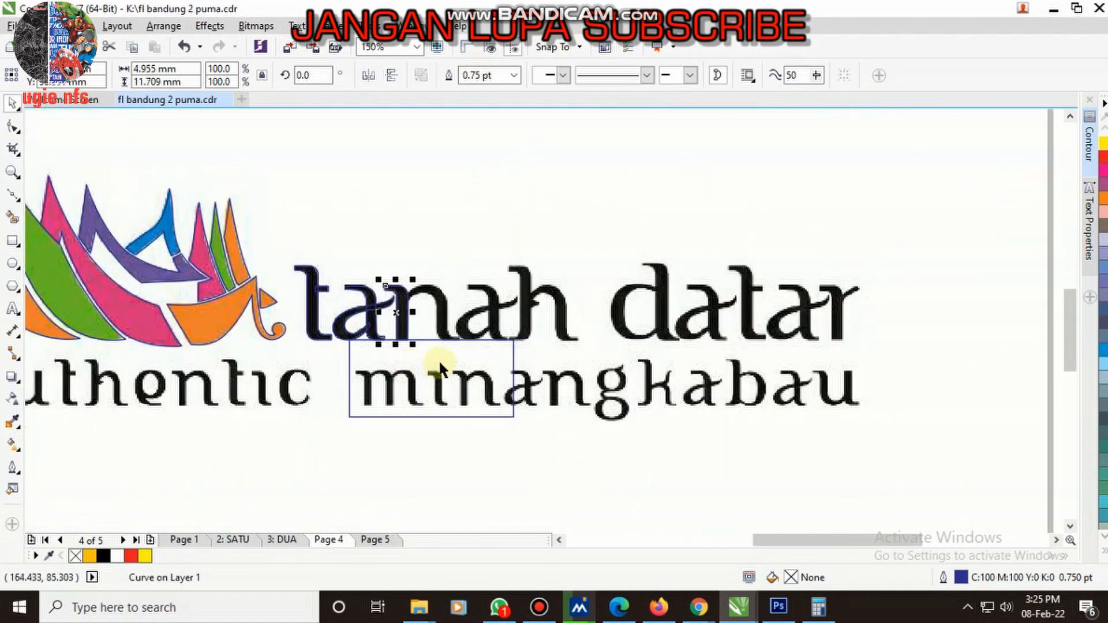
left_click_drag(421, 354, 945, 371)
scroll(484, 318, "up", 2)
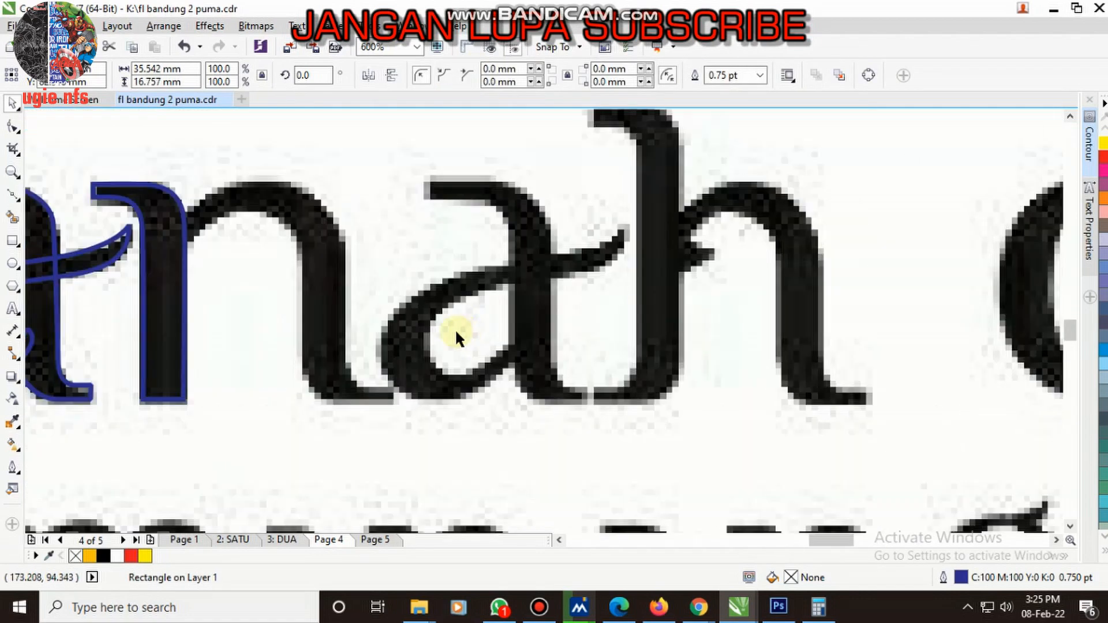
- Copy the stem curve of the first a in "tanah" onto the right stem of the n
scroll(455, 328, "down", 1)
scroll(346, 307, "up", 1)
scroll(303, 307, "down", 1)
scroll(256, 291, "up", 1)
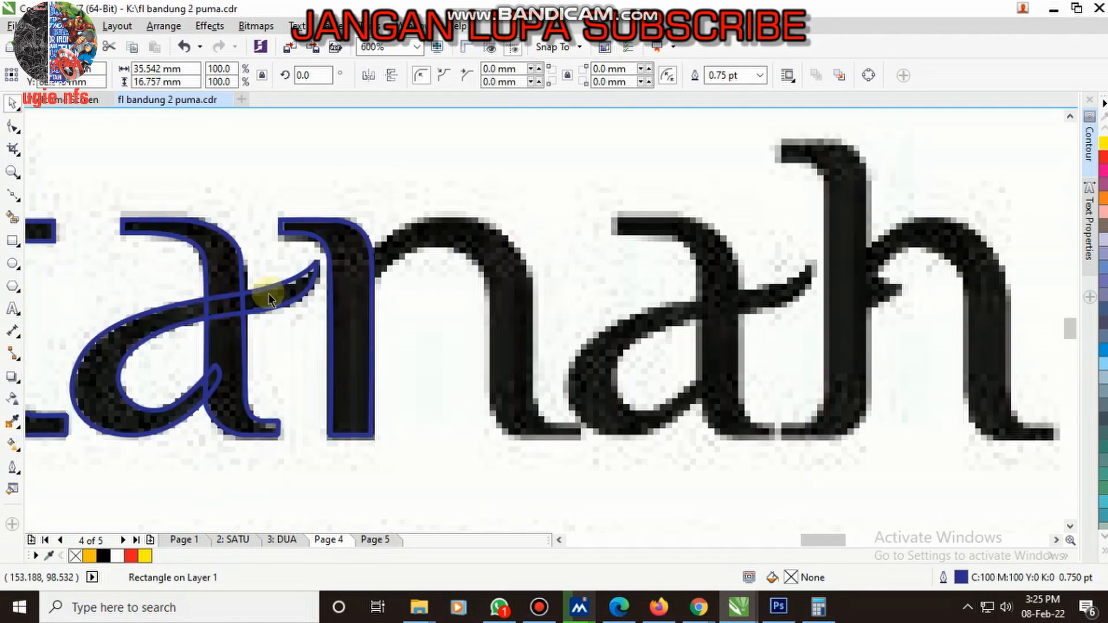
left_click(229, 269)
left_click_drag(233, 269, 516, 306)
scroll(586, 434, "up", 1)
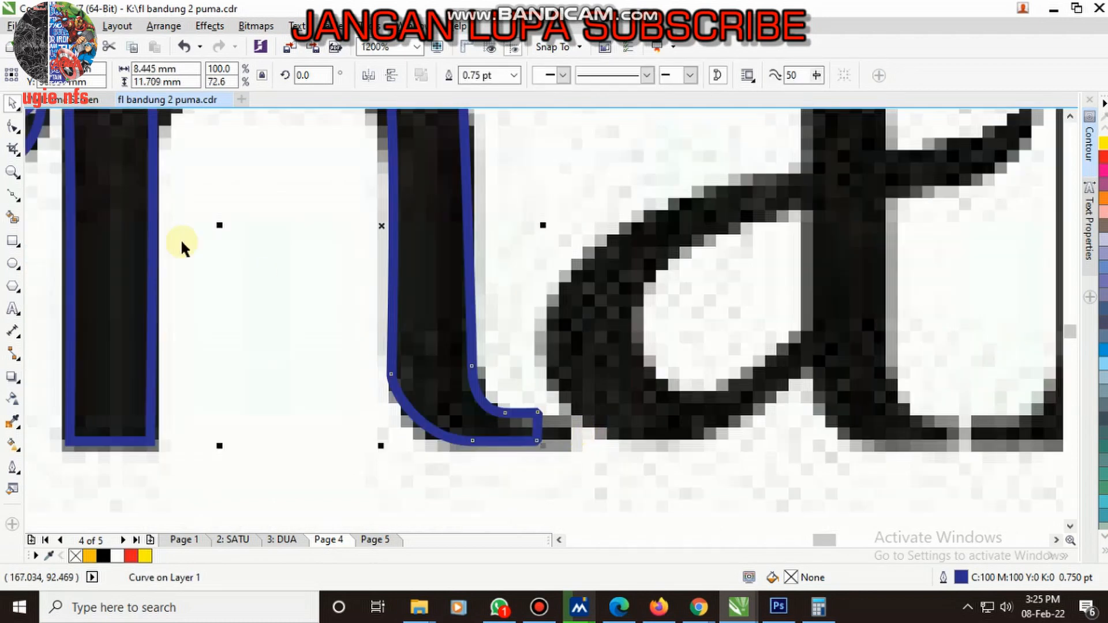
- Extend the end nodes of the n's right foot to the right to cover the bitmap's serif
left_click(13, 126)
scroll(586, 444, "up", 1)
left_click(481, 424)
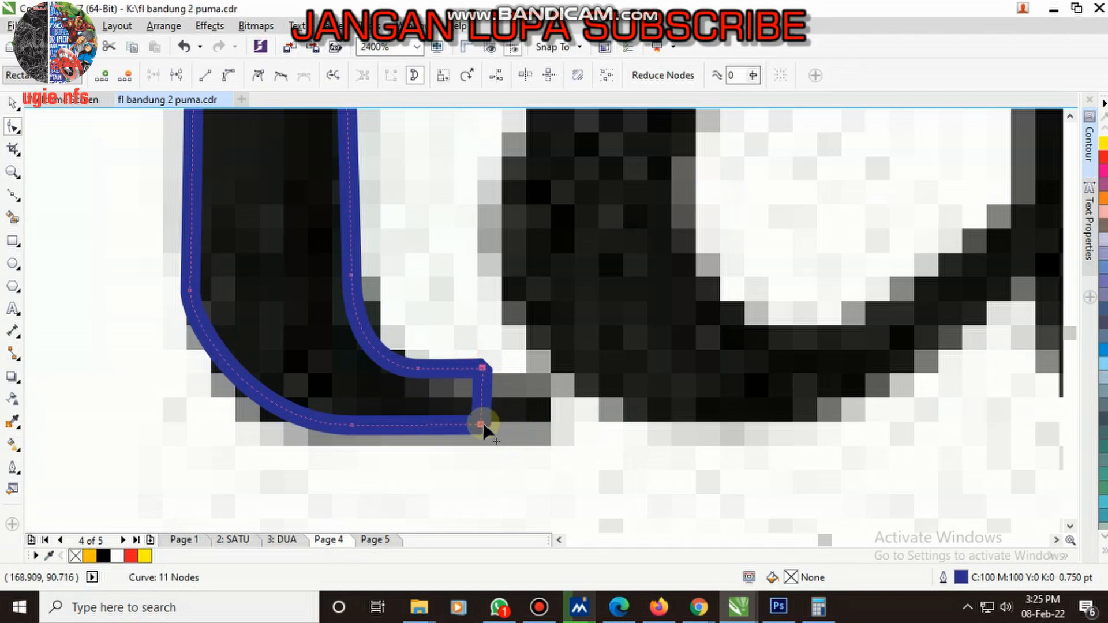
left_click_drag(483, 423, 531, 427)
scroll(536, 450, "down", 2)
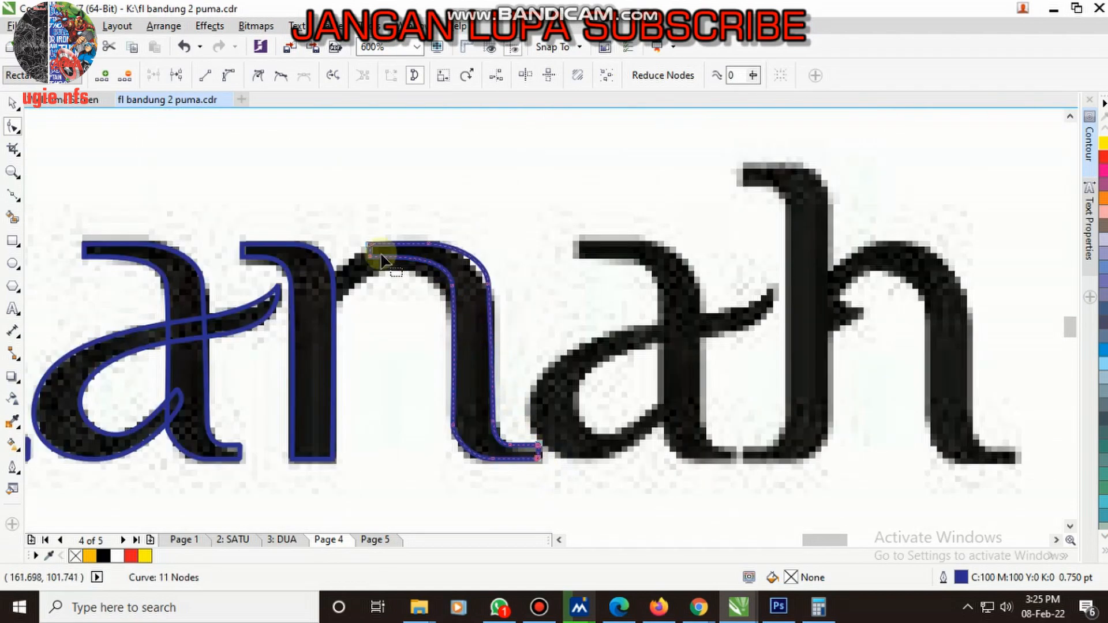
- Pull the lower serif node of the n's right stem into the left stem and reshape the inner arch along the bitmap
scroll(381, 261, "up", 1)
mouse_move(361, 262)
left_mouse_down()
mouse_move(296, 358)
mouse_move(263, 364)
mouse_move(372, 268)
left_mouse_up()
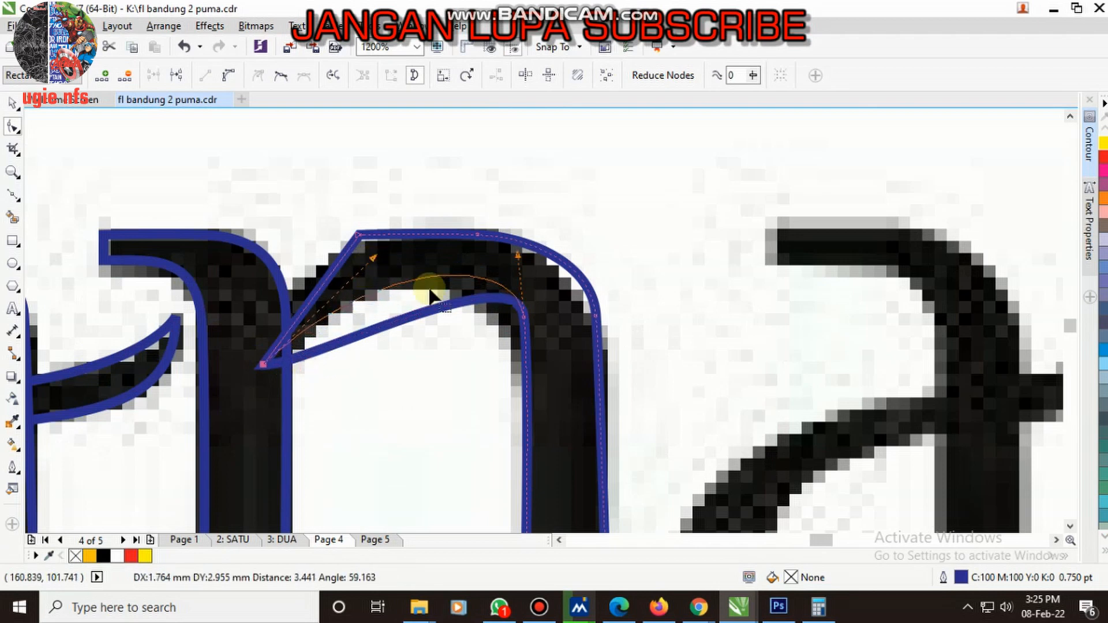
left_click_drag(524, 317, 519, 291)
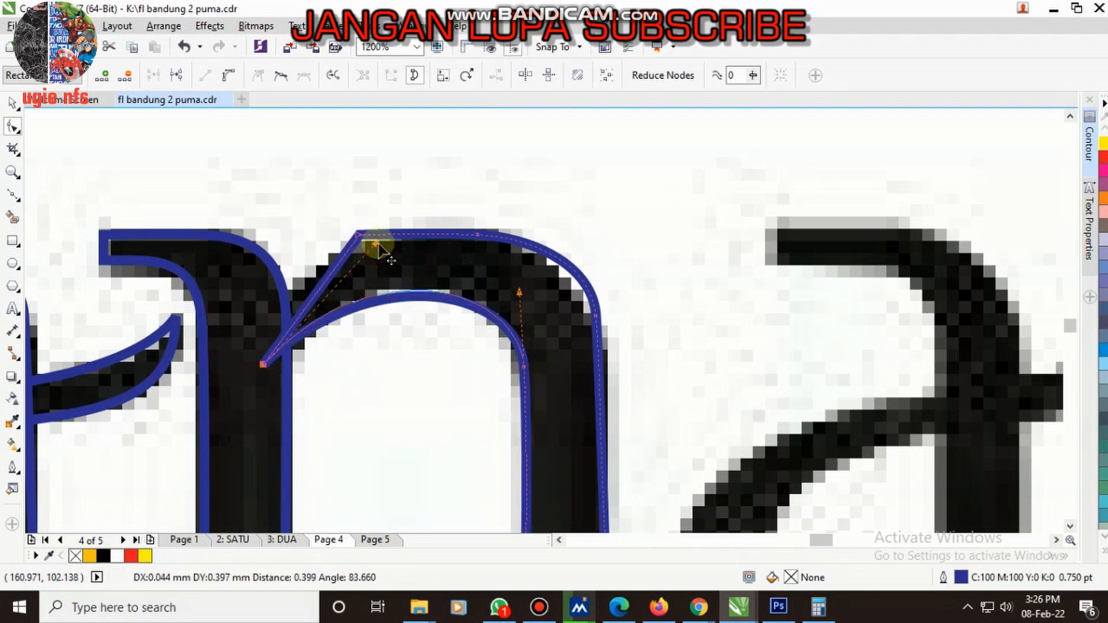
scroll(549, 322, "down", 3)
scroll(548, 300, "up", 3)
- Reshape the outer curve of the n's arch to follow the bitmap, joining its left end to the left stem
left_click_drag(535, 264, 541, 303)
scroll(535, 300, "down", 1)
scroll(387, 257, "up", 1)
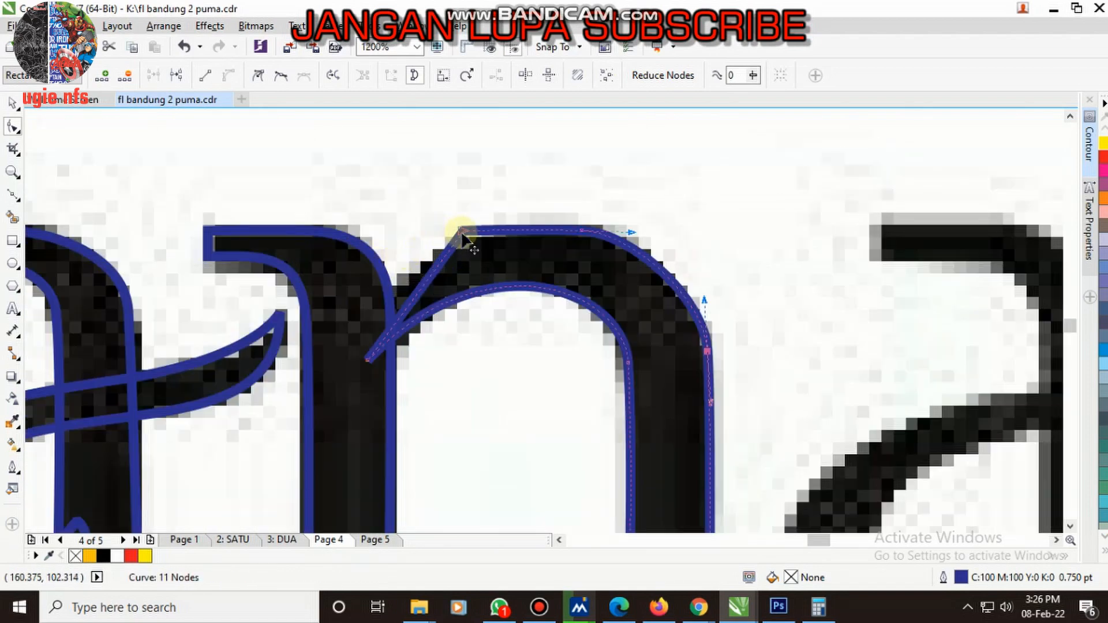
mouse_move(465, 230)
left_mouse_down()
mouse_move(371, 309)
mouse_move(467, 214)
left_mouse_up()
left_click(663, 285)
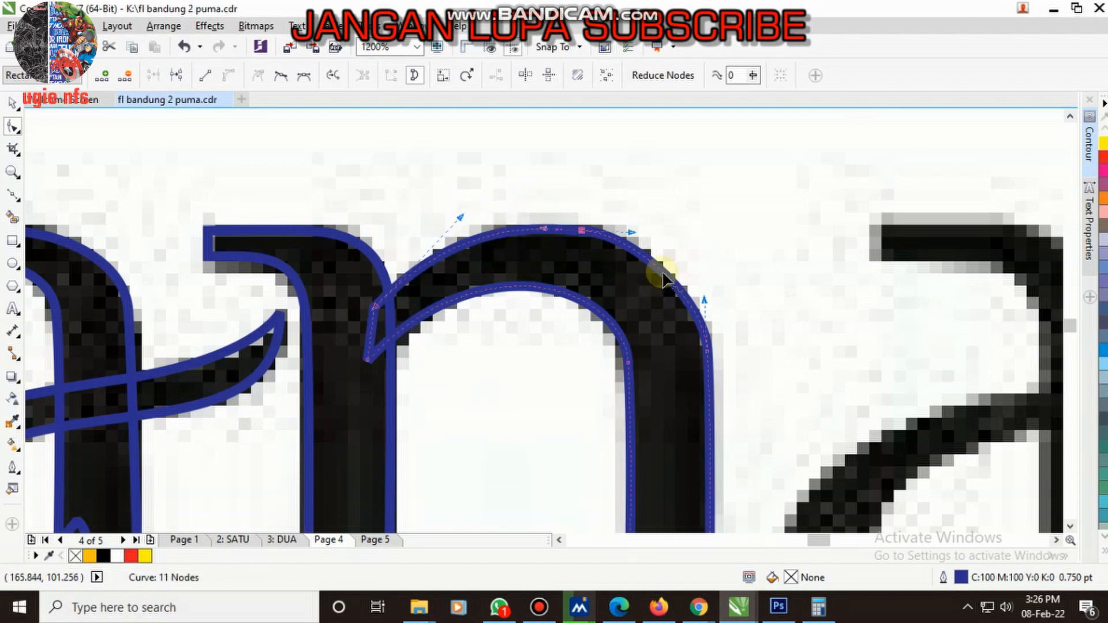
scroll(458, 260, "down", 5)
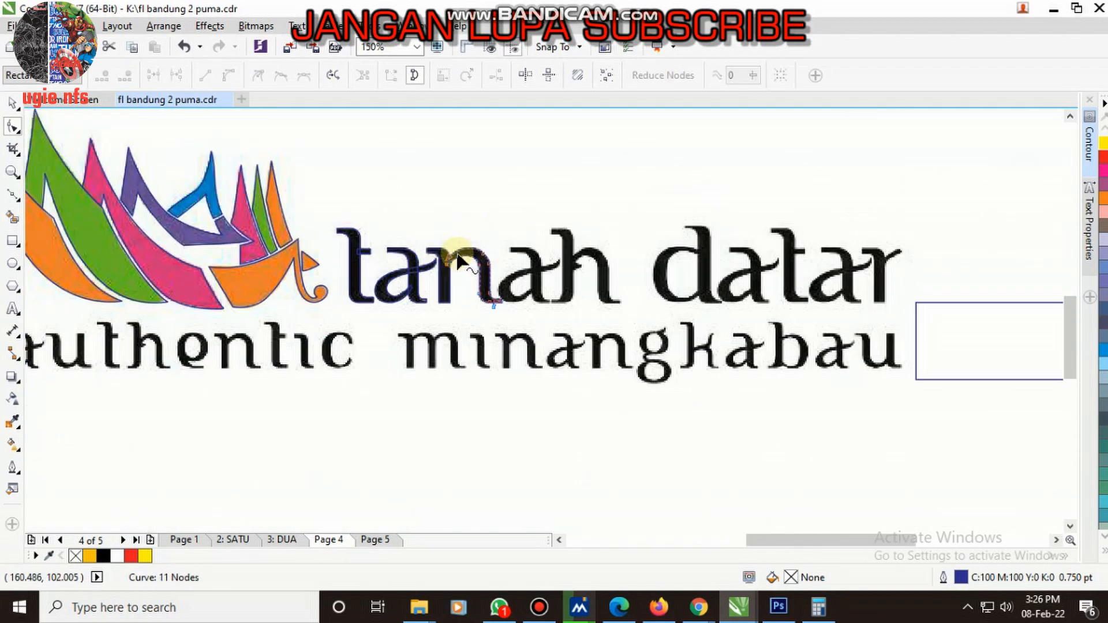
- Copy both curves of the first a onto the second a in "tanah"
key("space")
scroll(517, 297, "up", 2)
left_click(368, 254)
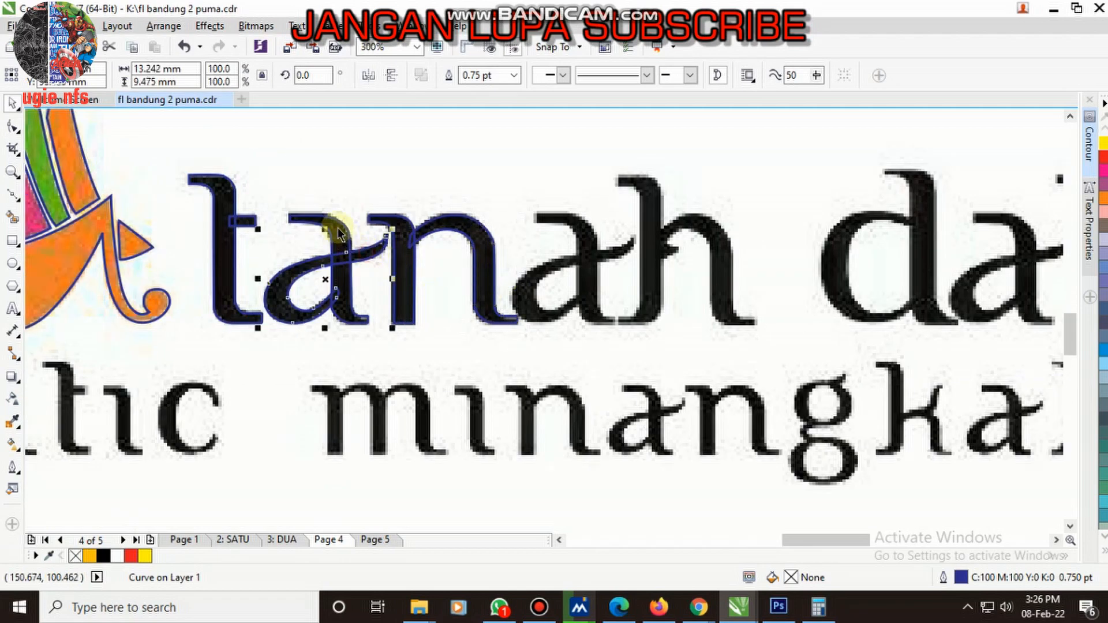
left_click(335, 228, "shift")
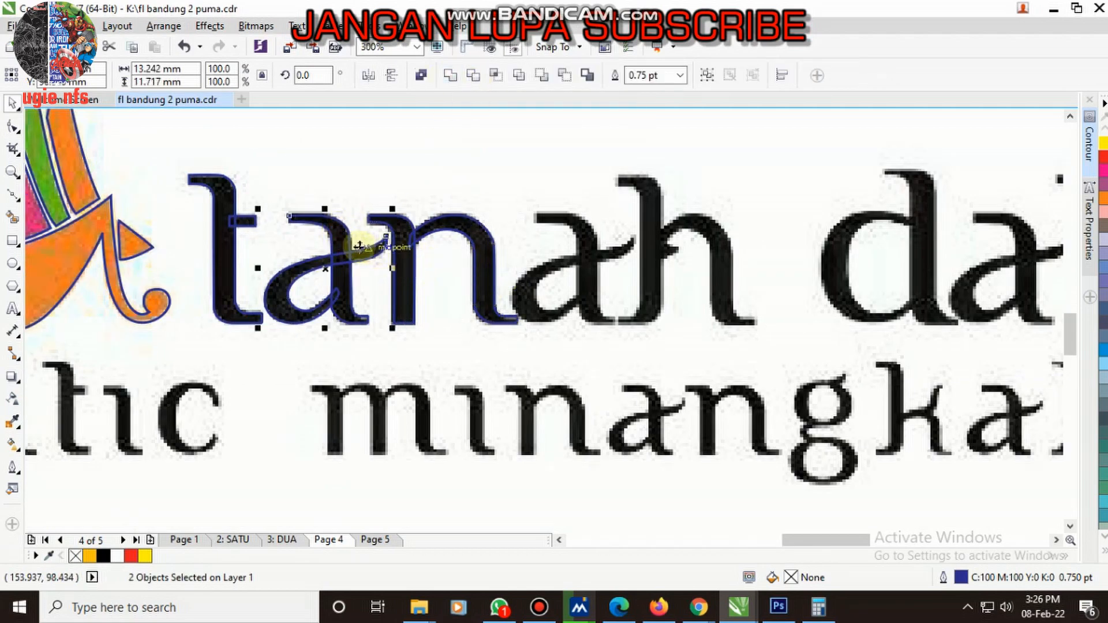
left_click_drag(506, 255, 566, 270)
scroll(567, 270, "down", 2)
scroll(329, 268, "up", 2)
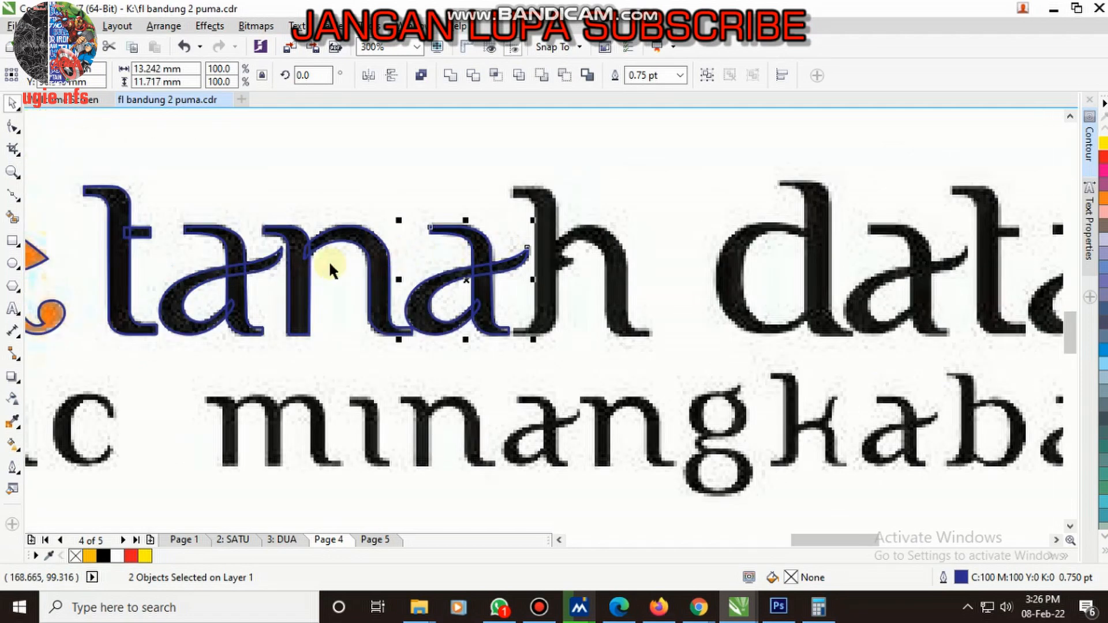
- Copy the t's stem curve onto the left stem of the h in "tanah"
left_click(123, 229)
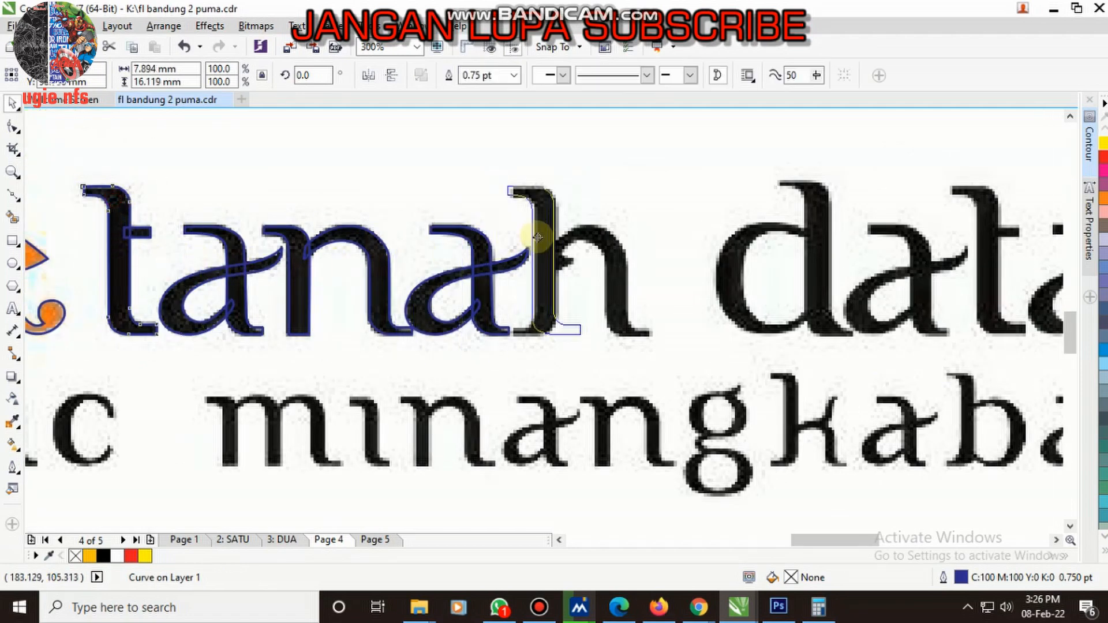
left_click(536, 244)
scroll(556, 196, "up", 3)
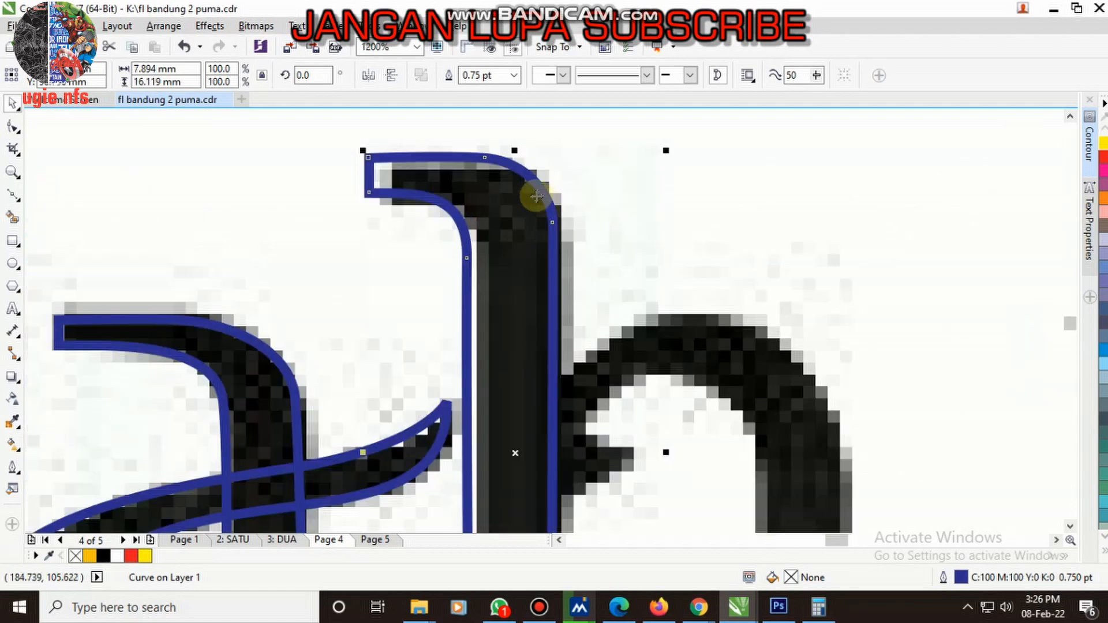
scroll(528, 188, "down", 3)
scroll(530, 363, "up", 3)
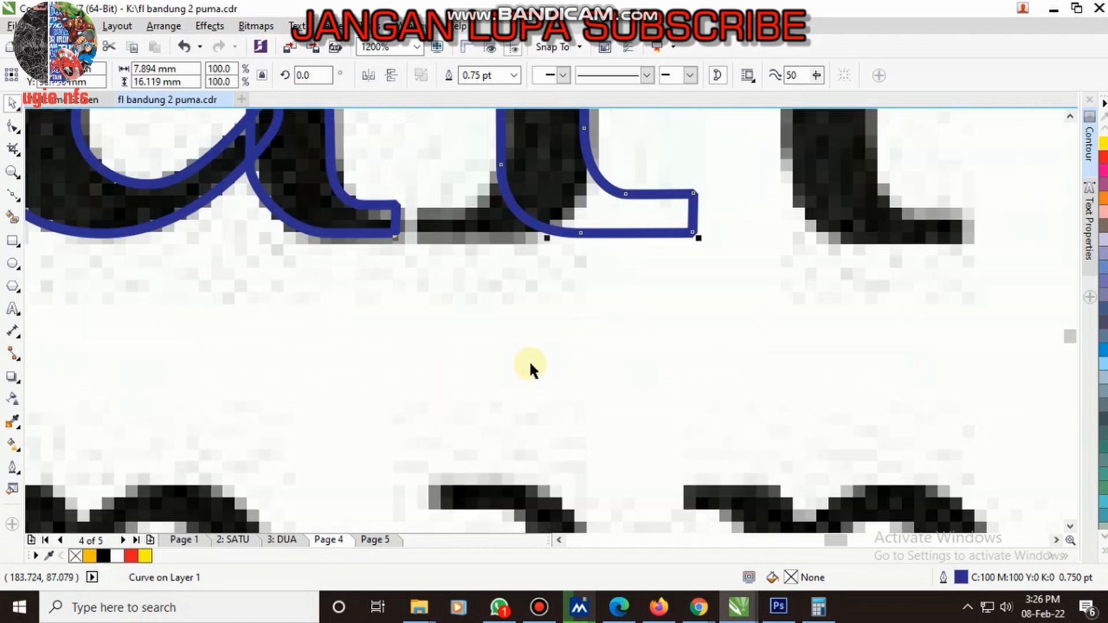
scroll(567, 237, "down", 2)
scroll(555, 261, "up", 2)
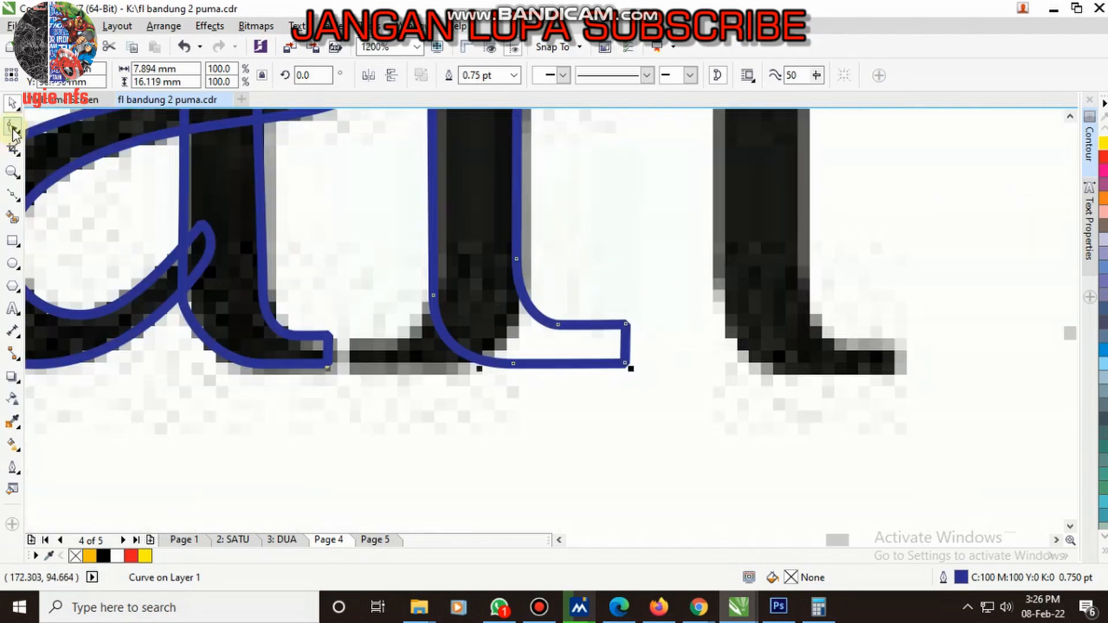
scroll(465, 326, "down", 1)
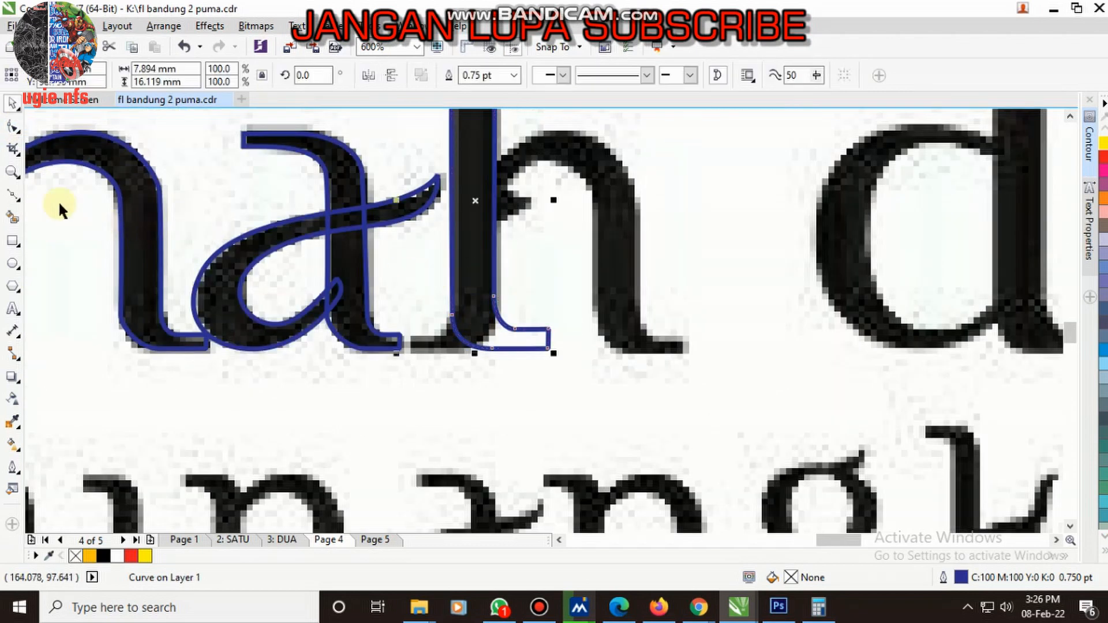
- Draw a rectangle over the lower part of the h's stem and intersect it with the stem to create a separate foot piece
left_click(16, 240)
left_click_drag(408, 253, 588, 416)
key("space")
left_click(473, 206, "shift")
left_click(495, 76)
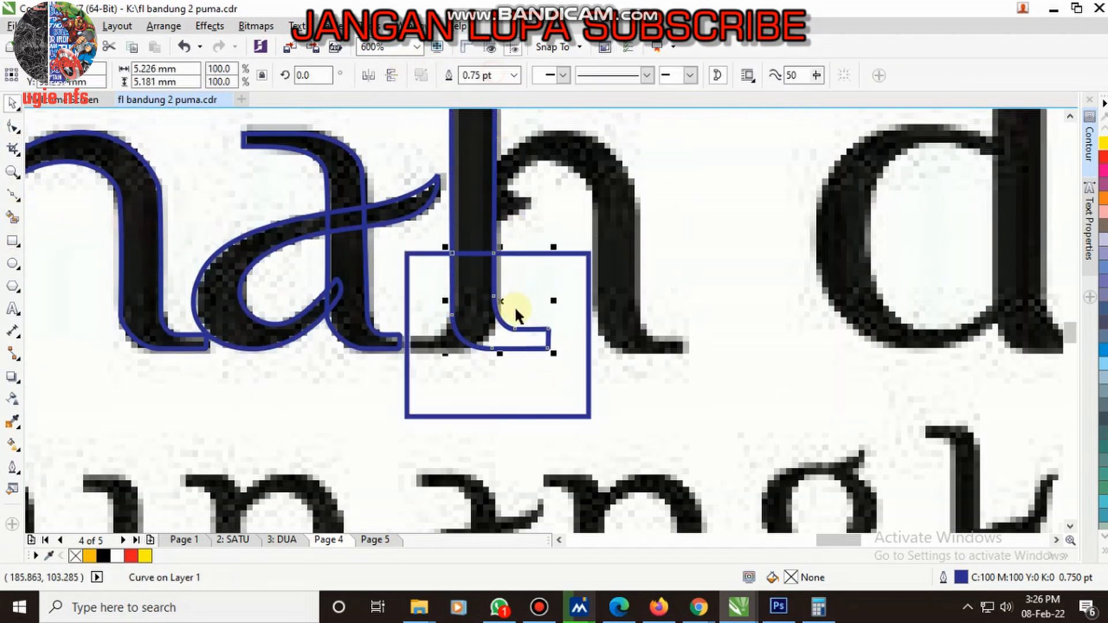
- Trim the h's stem with the rectangle and delete the rectangle
left_click(560, 276)
left_click(487, 191, "shift")
left_click(470, 75)
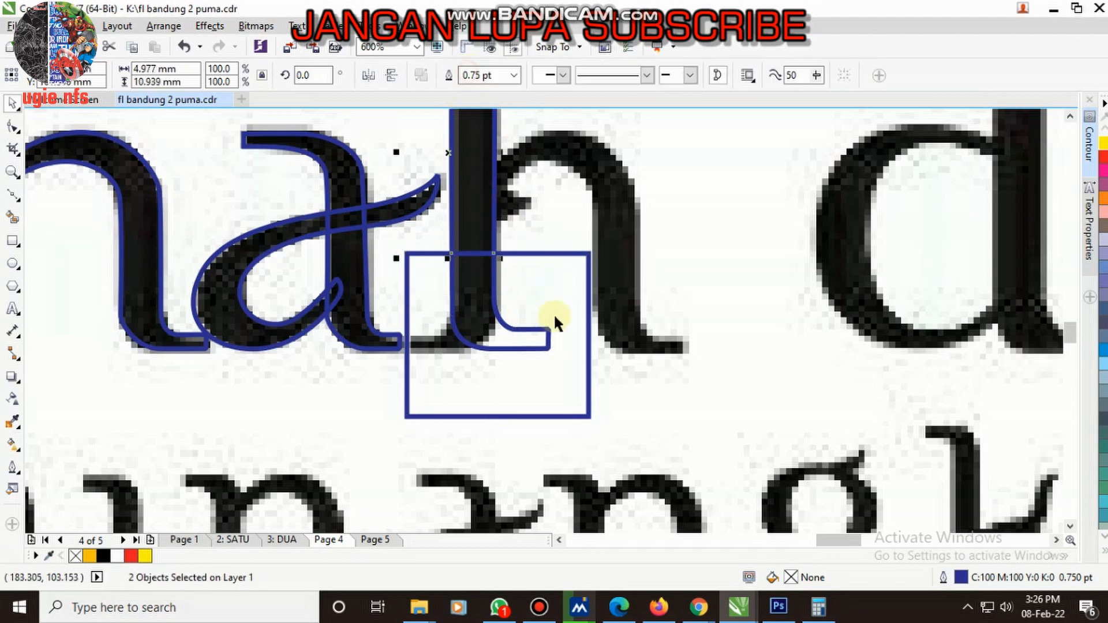
left_click(554, 313)
key("Delete")
- Mirror the h's foot piece horizontally and move it left onto the bitmap's foot
left_click(490, 340)
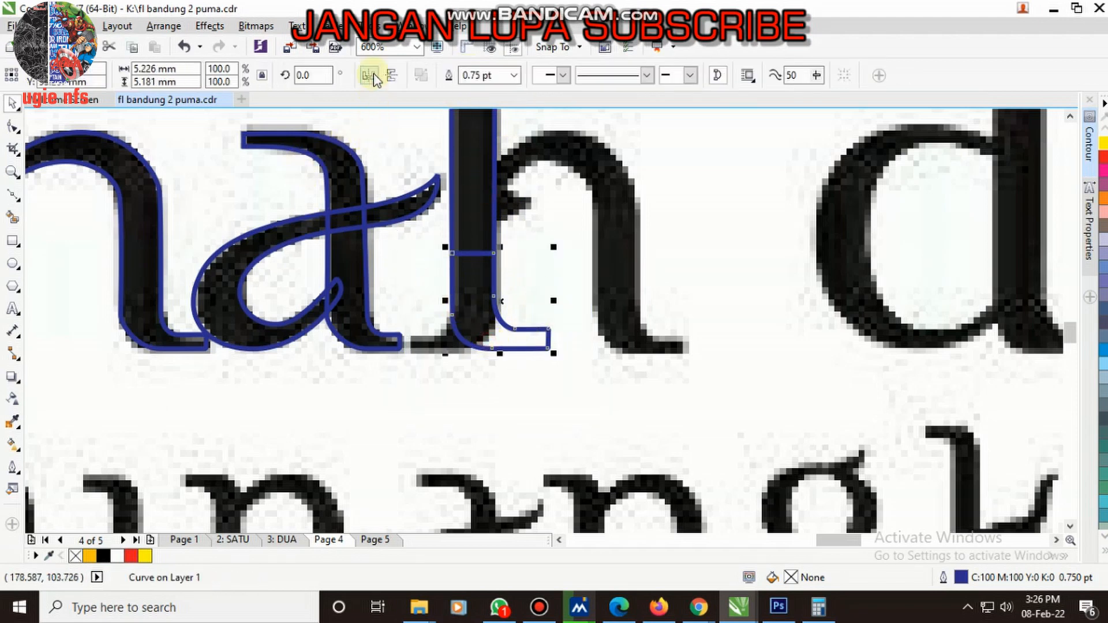
left_click(369, 76)
scroll(494, 341, "up", 2)
left_click_drag(527, 287, 470, 298)
- Lower the upper serif nodes of the h's foot piece to thin the serif to the bitmap's thickness
left_click(14, 127)
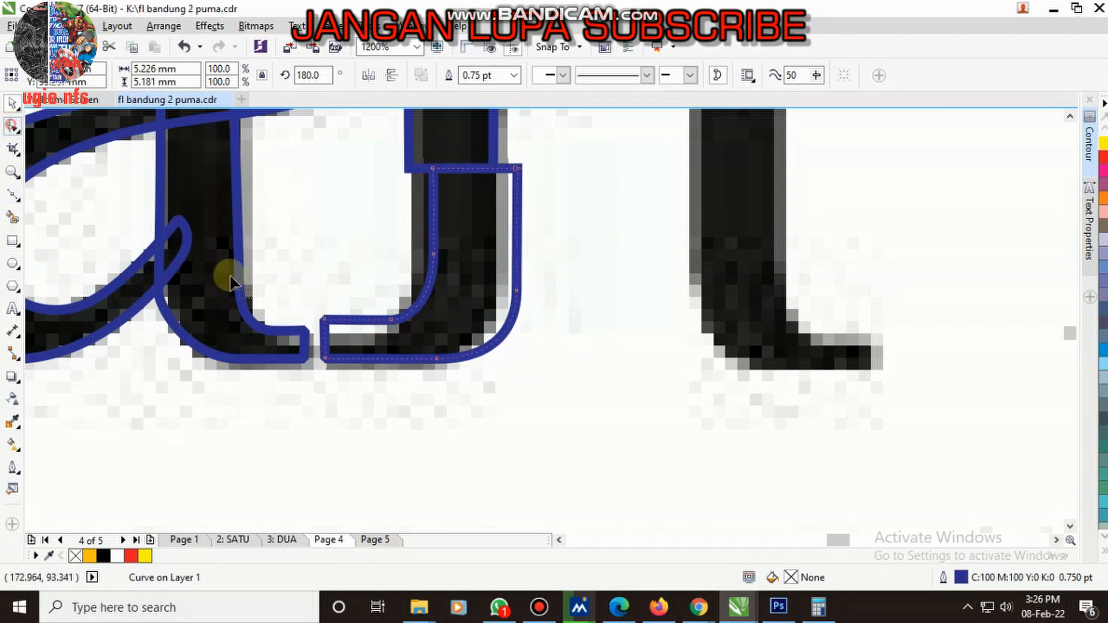
scroll(346, 345, "up", 1)
left_click_drag(247, 250, 496, 329)
left_click_drag(437, 294, 437, 317)
scroll(395, 350, "down", 2)
- Select the stem-side nodes of the h's foot piece and move them left to align with the trimmed stem's edges
scroll(411, 247, "up", 1)
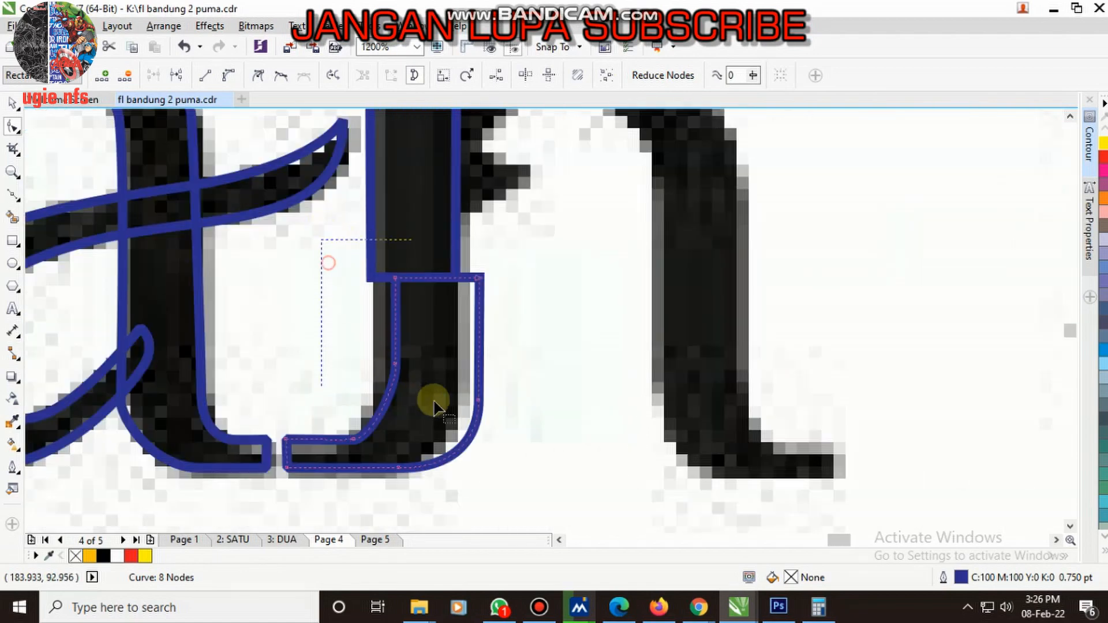
left_click_drag(550, 428, 549, 429)
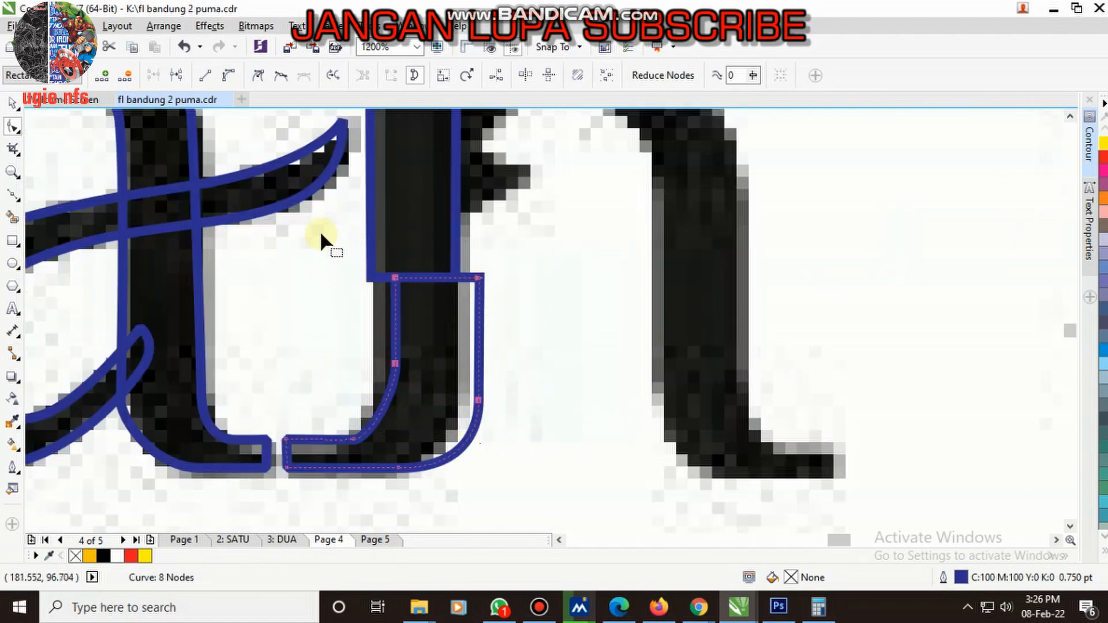
left_click_drag(559, 514, 559, 516)
scroll(397, 280, "up", 1)
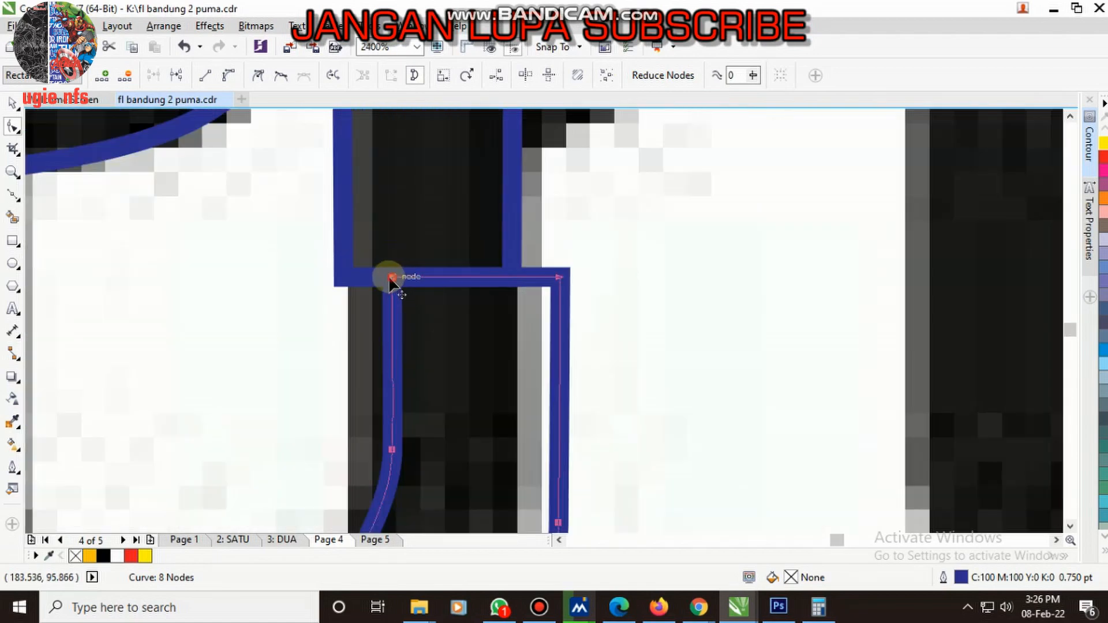
left_click_drag(391, 278, 345, 278)
scroll(385, 296, "down", 1)
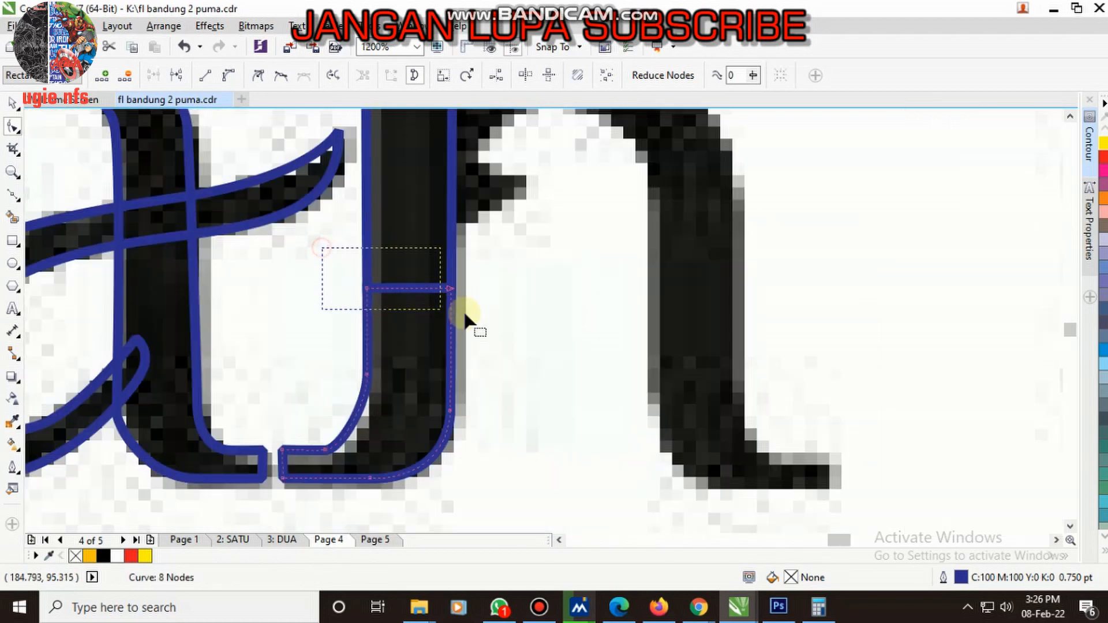
- Move the upper nodes of the h's foot piece up into the stem and reshape its inner curve to follow the bitmap
left_click_drag(451, 290, 452, 236)
scroll(358, 431, "up", 1)
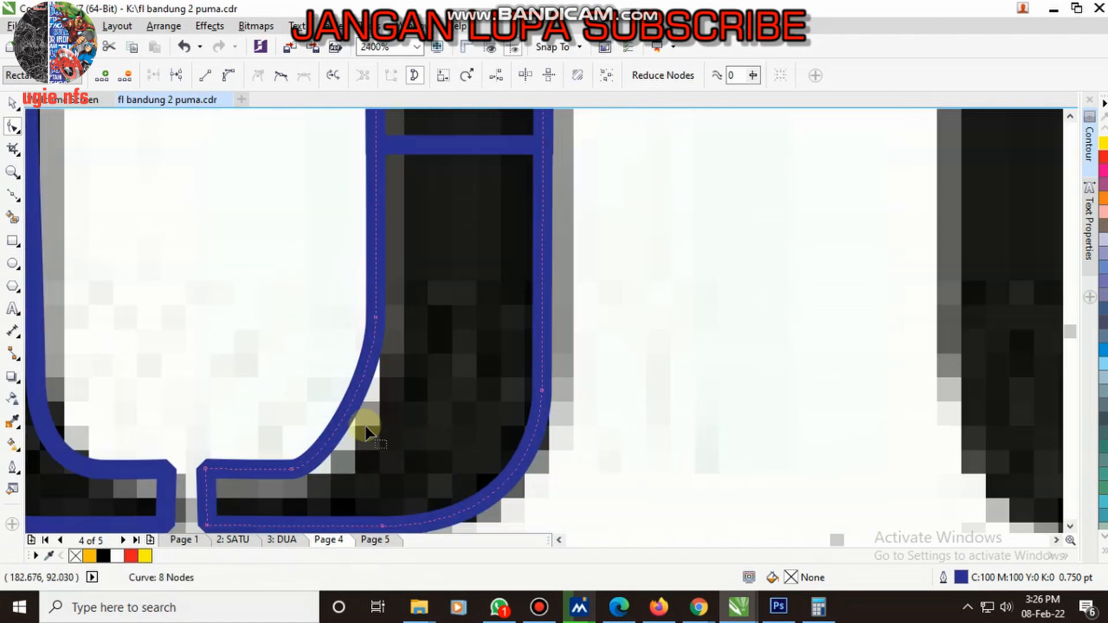
left_click_drag(374, 317, 375, 357)
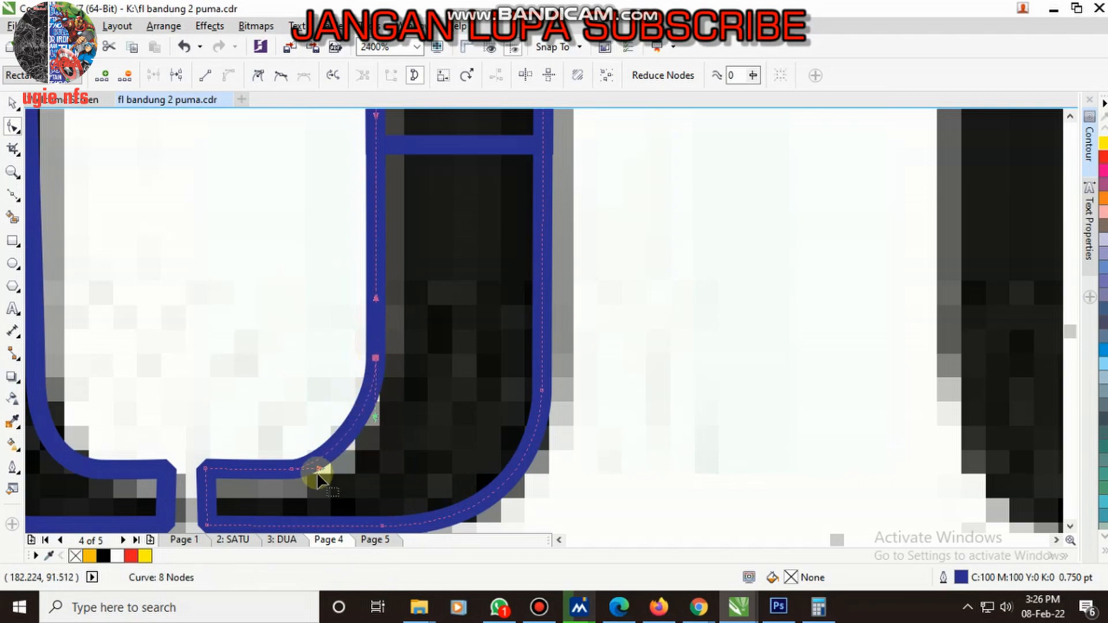
left_click_drag(320, 476, 348, 460)
- Weld the h's foot piece and stem into one curve
scroll(347, 460, "down", 2)
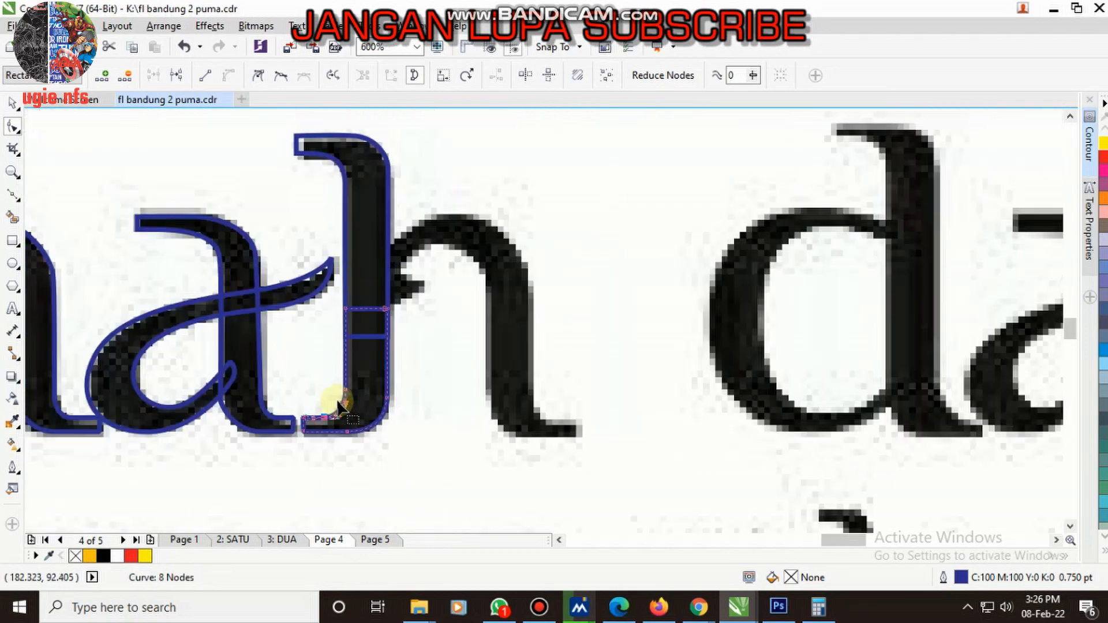
key("space")
left_click(369, 264, "shift")
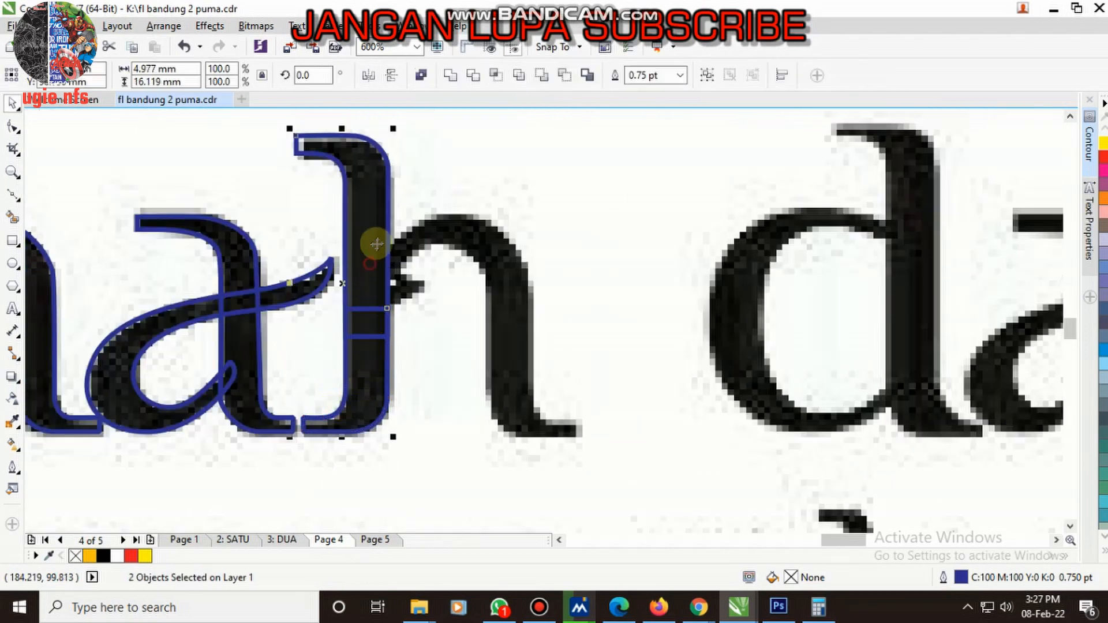
left_click(449, 75)
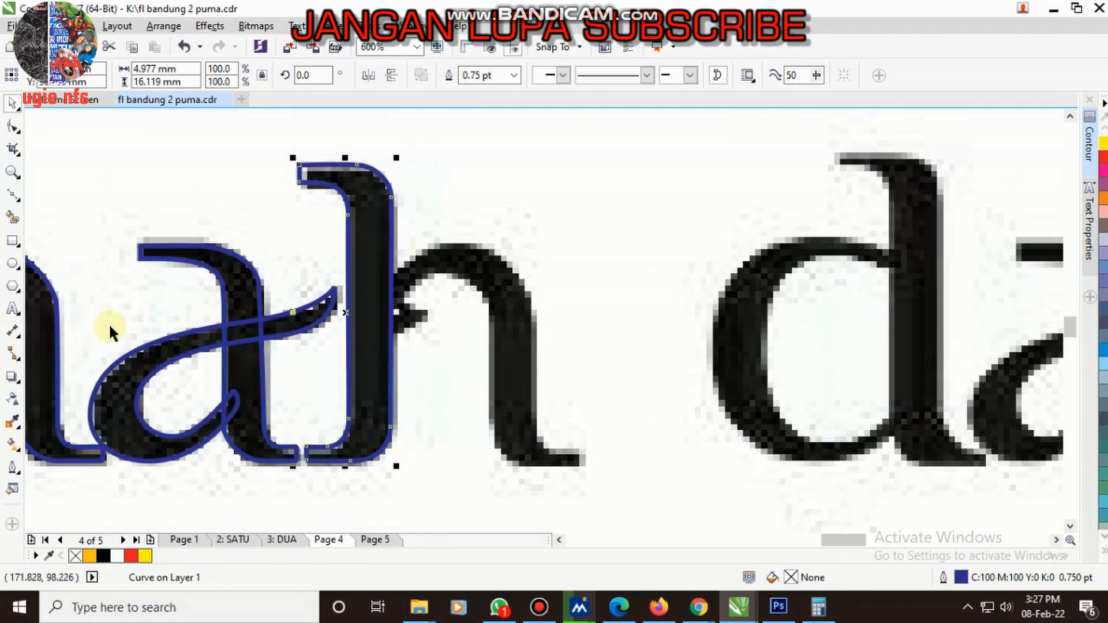
- Copy the n's arch onto the h and move its starting nodes and curve handle to fit the bitmap's arch
left_click_drag(44, 321, 519, 367)
scroll(447, 304, "up", 2)
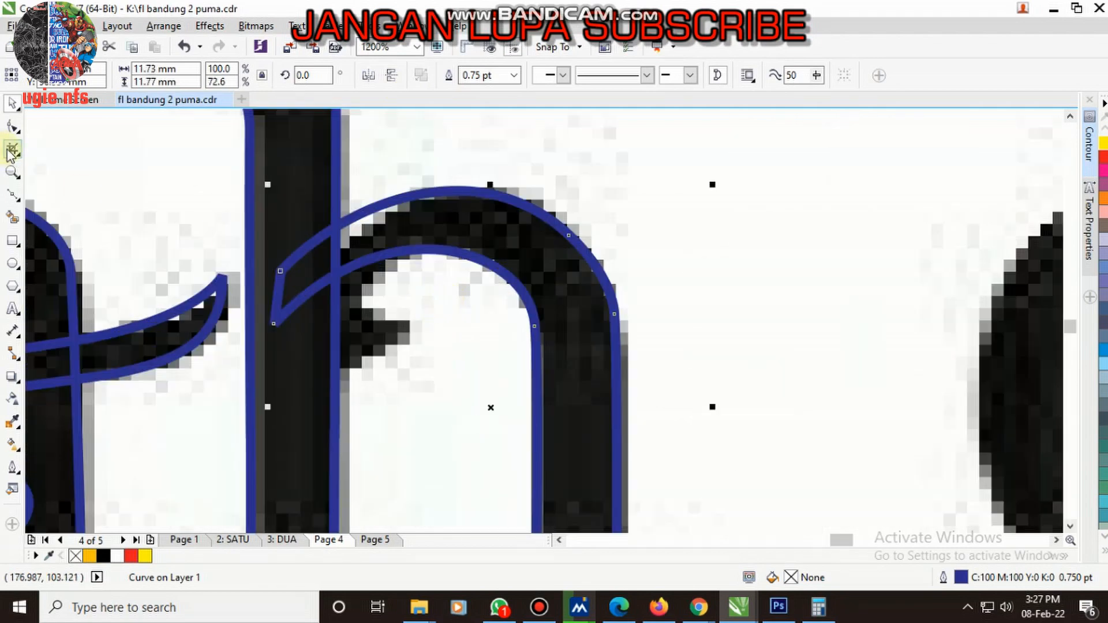
left_click(16, 130)
left_click_drag(272, 319, 303, 327)
left_click_drag(418, 207, 411, 205)
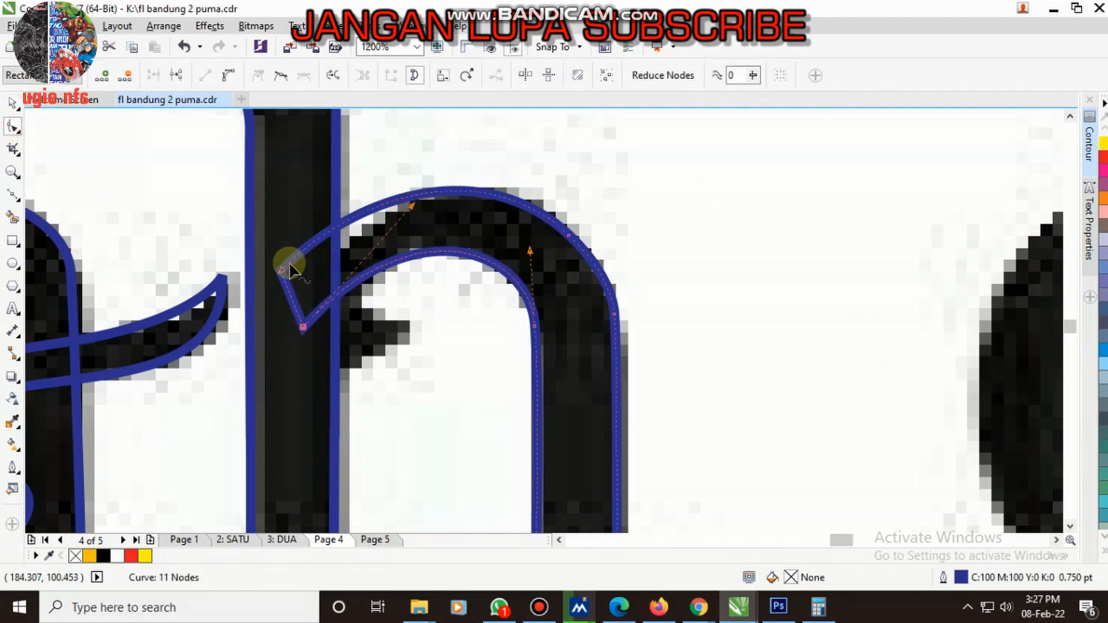
left_click_drag(280, 270, 306, 281)
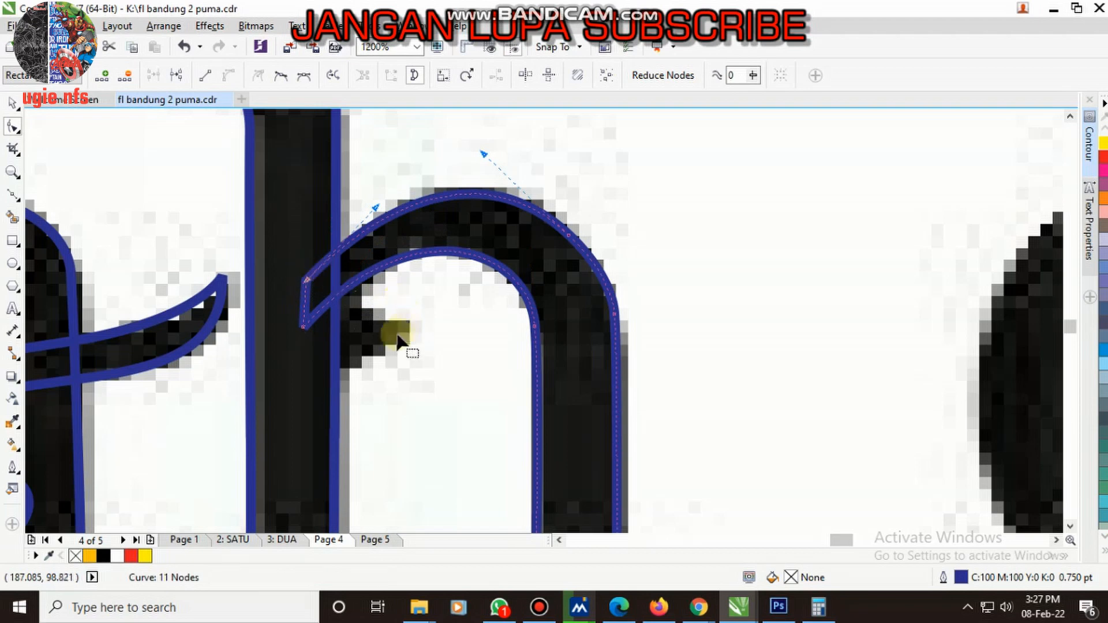
- Draw a closed Bezier hook shape under the h's arch, overlapping the stem and following the bitmap's pointed tip
left_click(14, 196)
scroll(386, 300, "up", 1)
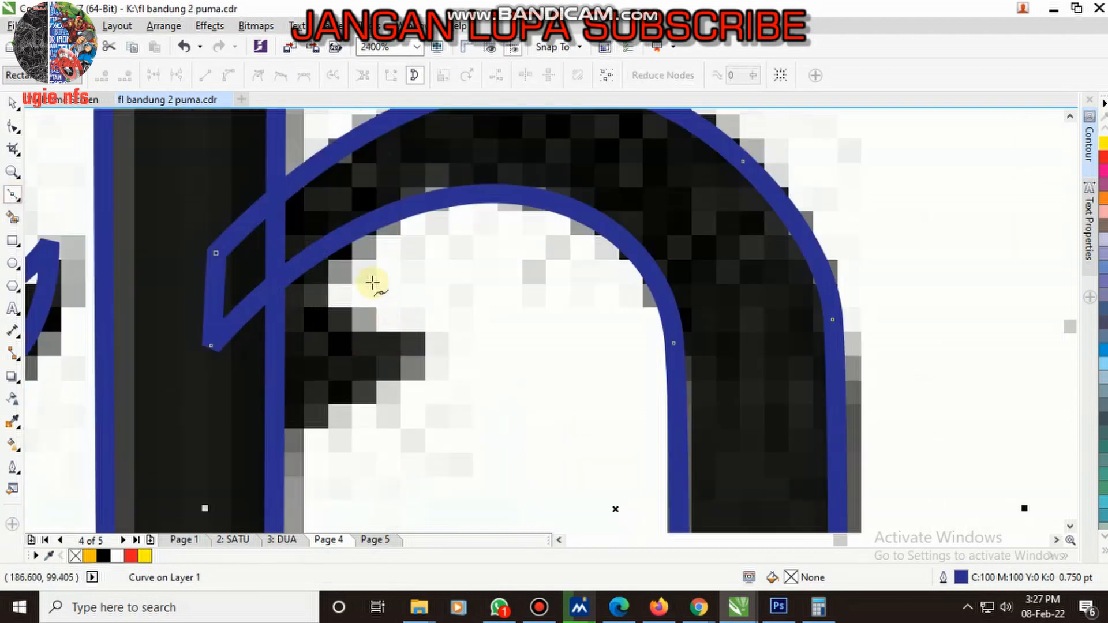
left_click(368, 222)
left_click_drag(349, 333, 350, 334)
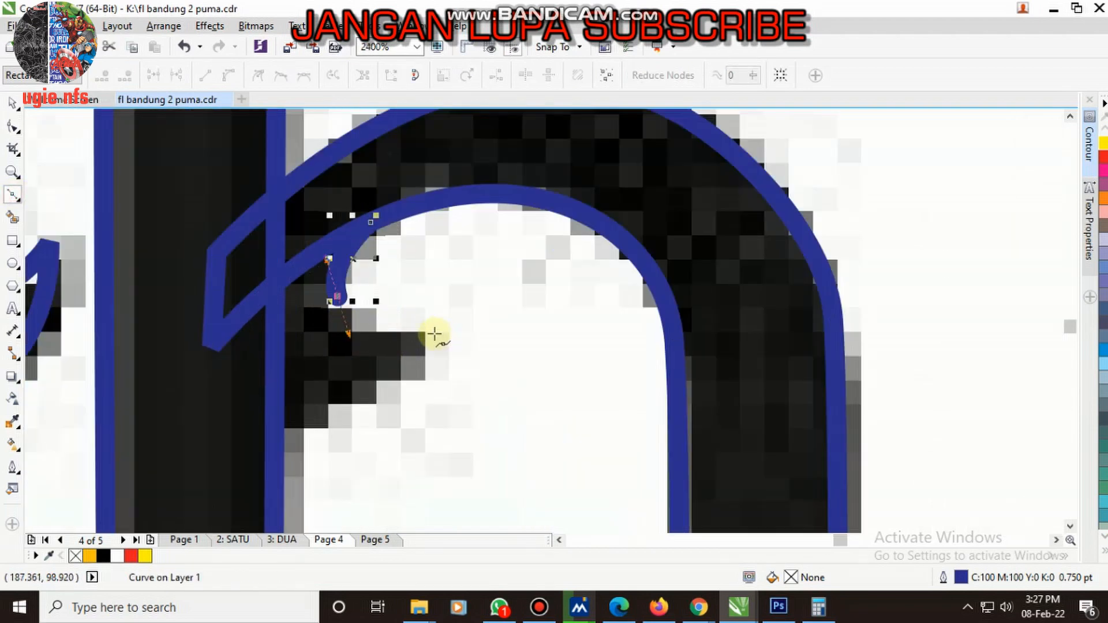
left_click_drag(434, 334, 469, 333)
left_click_drag(414, 412, 405, 414)
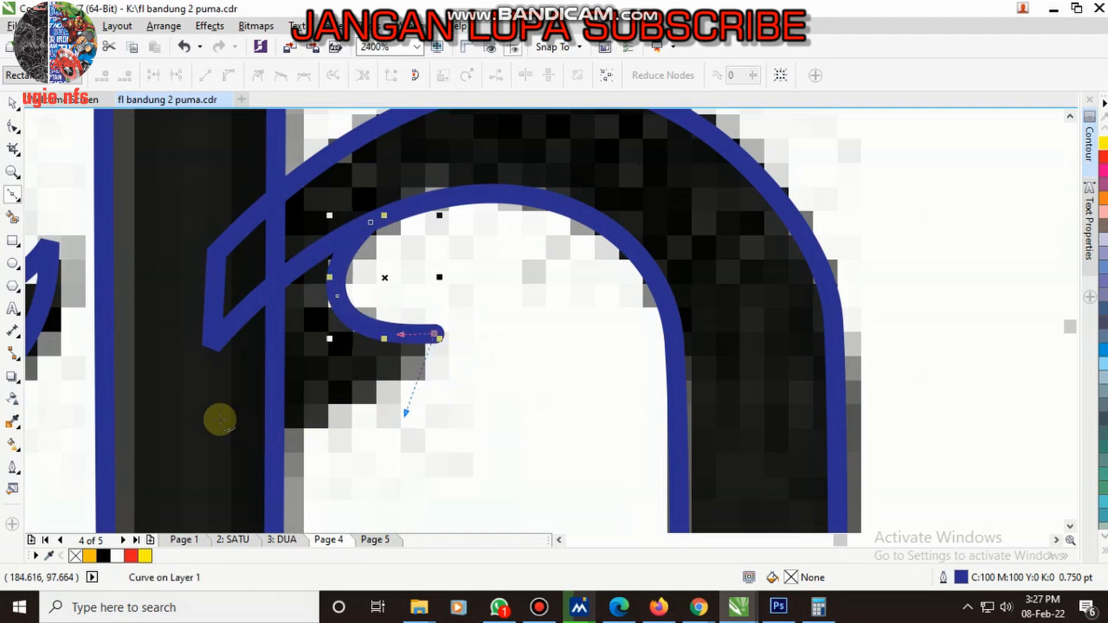
left_click_drag(220, 419, 161, 383)
left_click_drag(311, 206, 407, 162)
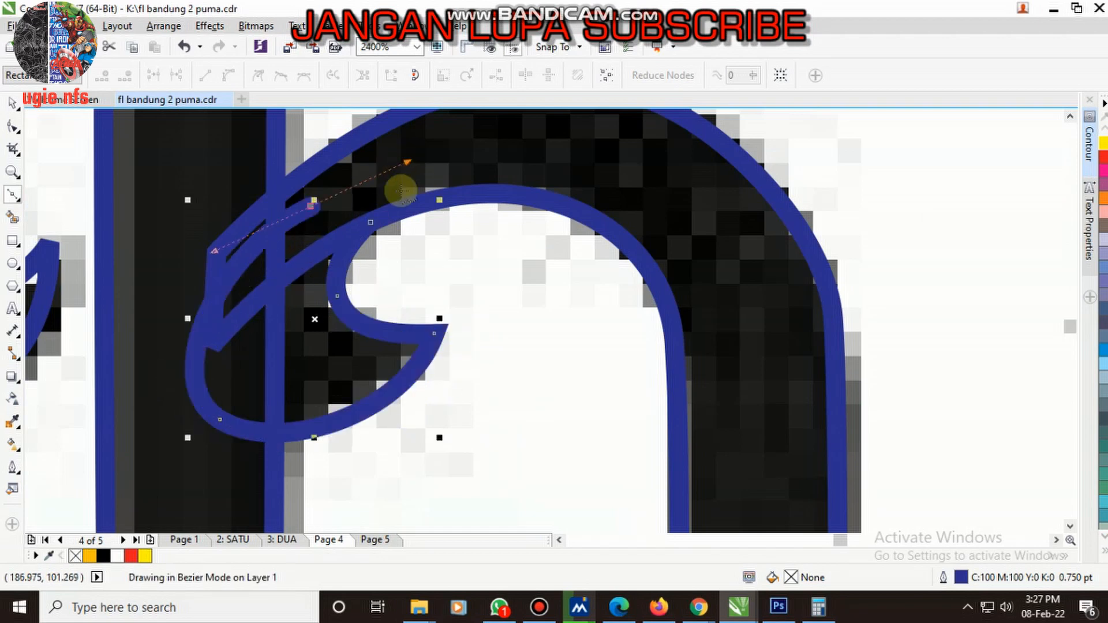
left_click(371, 222)
- Weld the hook shape to the h's arch
scroll(349, 238, "down", 1)
key("space")
left_click(474, 151, "shift")
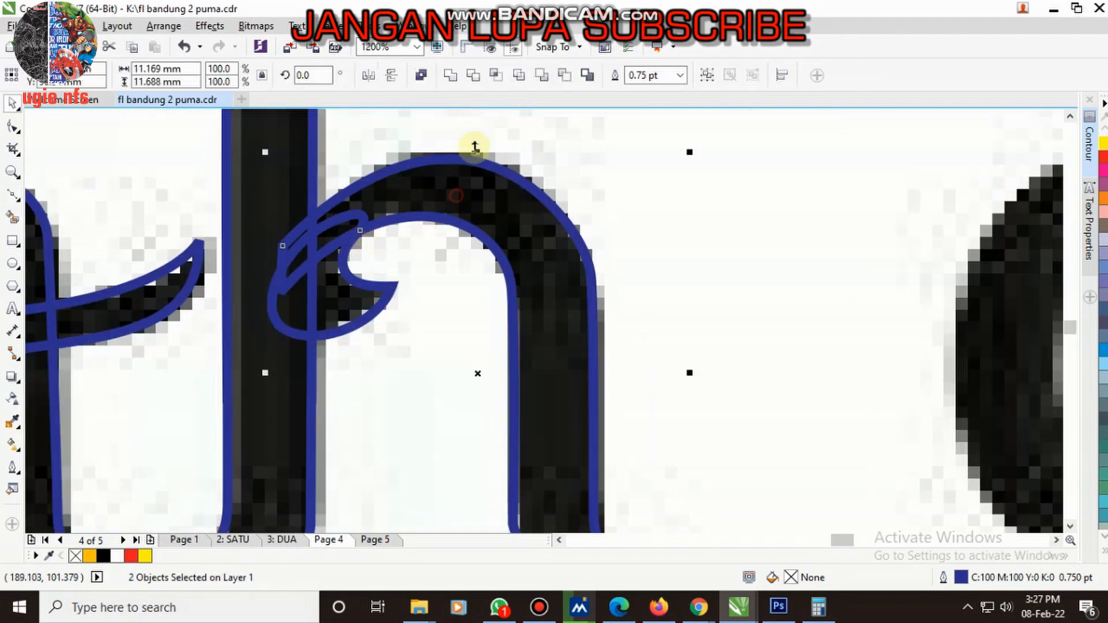
left_click(450, 76)
scroll(336, 228, "down", 1)
- Add a node on top of the h's arch and delete the surplus nodes where the arch meets the hook inside the stem
scroll(329, 245, "up", 1)
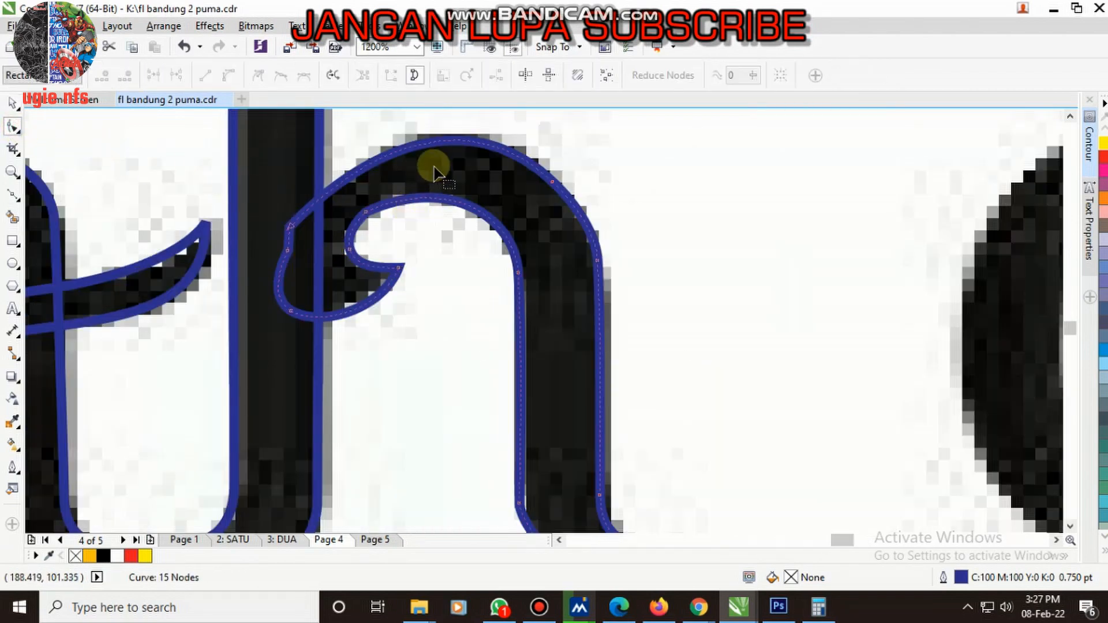
double_click(417, 146)
left_click_drag(282, 214, 311, 246)
key("Delete")
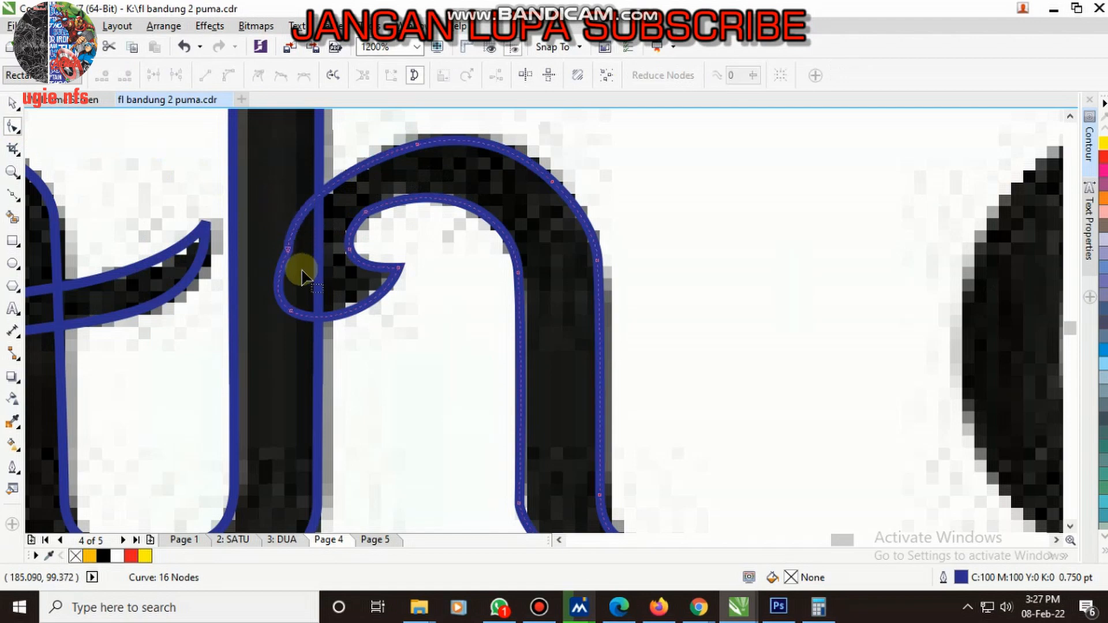
left_click_drag(254, 198, 311, 271)
key("Delete")
- Add a node on the arch's outer curve inside the h's stem and nudge it slightly up
scroll(309, 255, "down", 2)
scroll(296, 233, "up", 3)
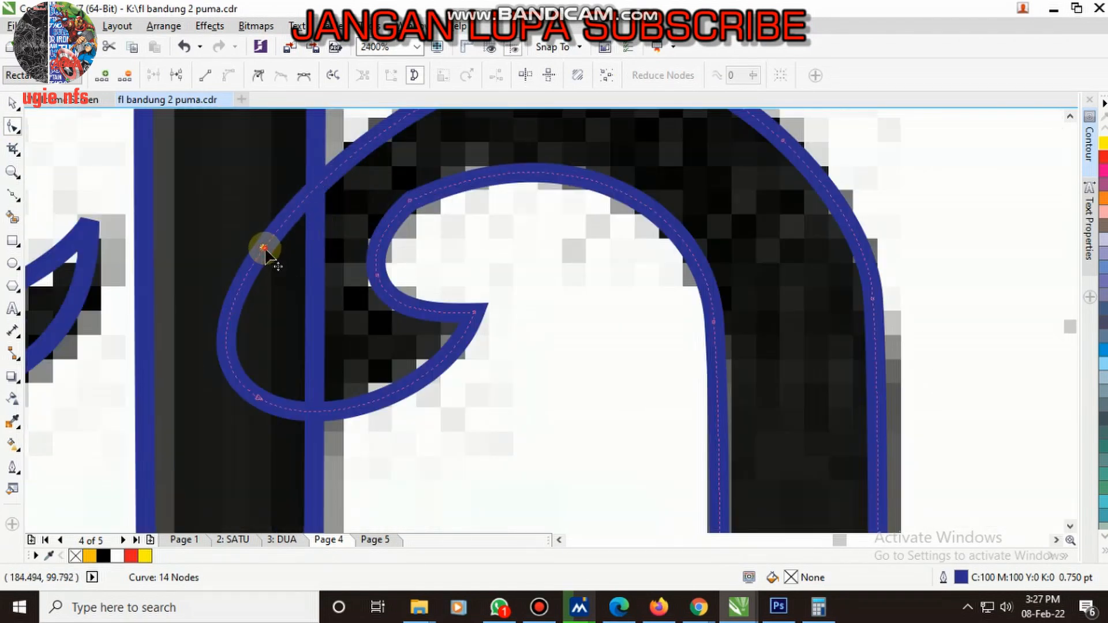
double_click(264, 248)
left_click_drag(263, 248, 265, 241)
- Add a node on the arch's inner curve and delete the joint node above the hook to smooth it
scroll(270, 248, "down", 3)
scroll(296, 247, "up", 4)
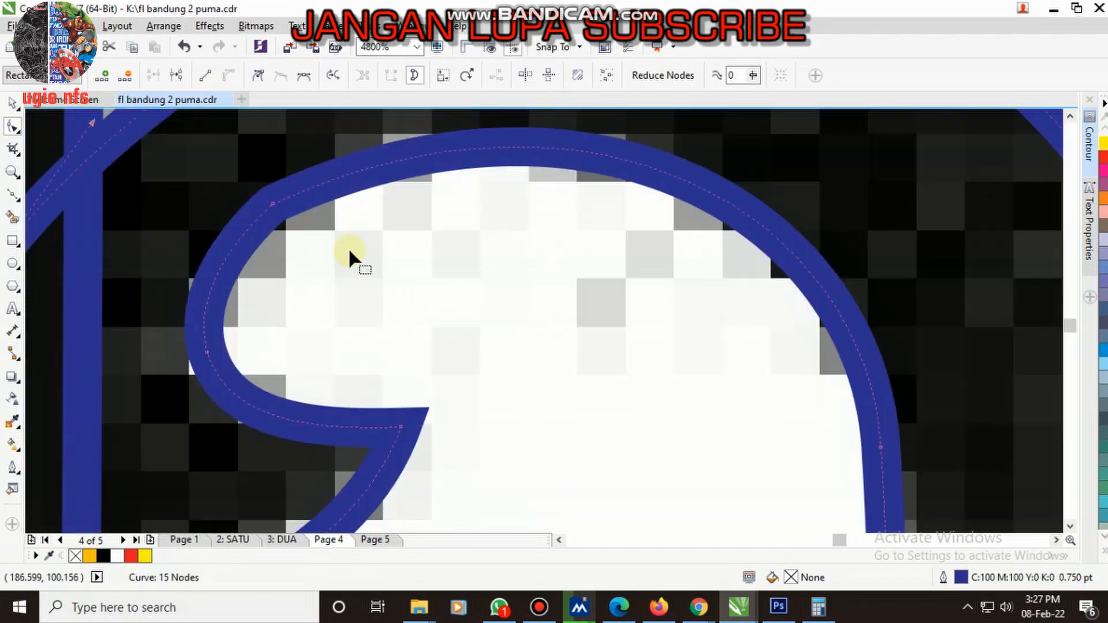
double_click(424, 157)
left_click_drag(205, 168, 314, 282)
key("Delete")
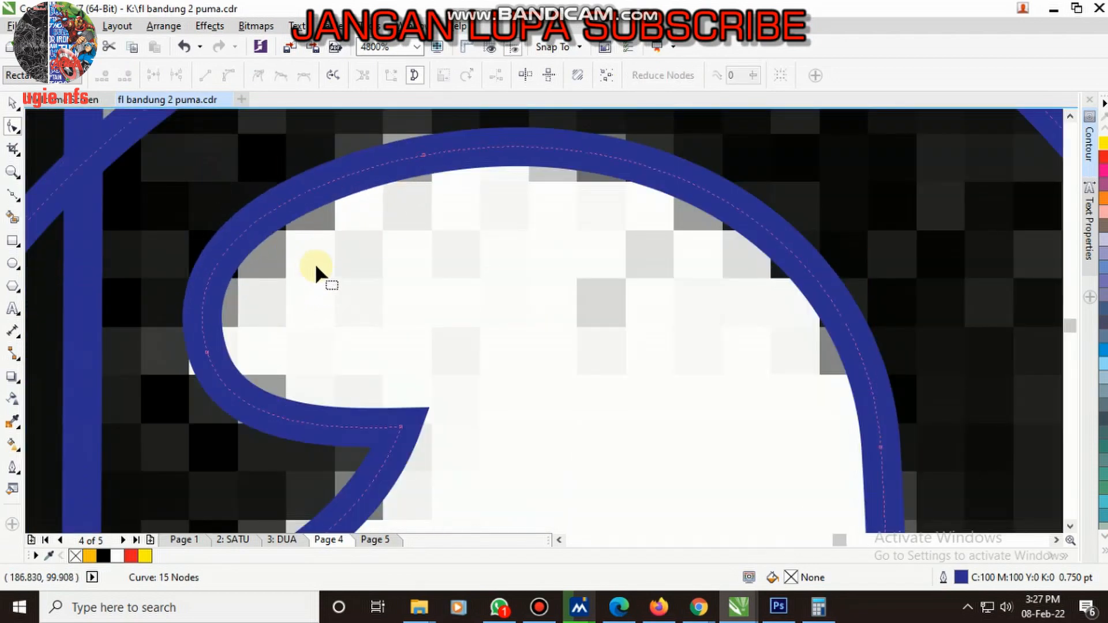
scroll(324, 269, "down", 4)
- Copy the first t's stem outline onto the stem of the d in "datar"
key("space")
scroll(323, 280, "down", 1)
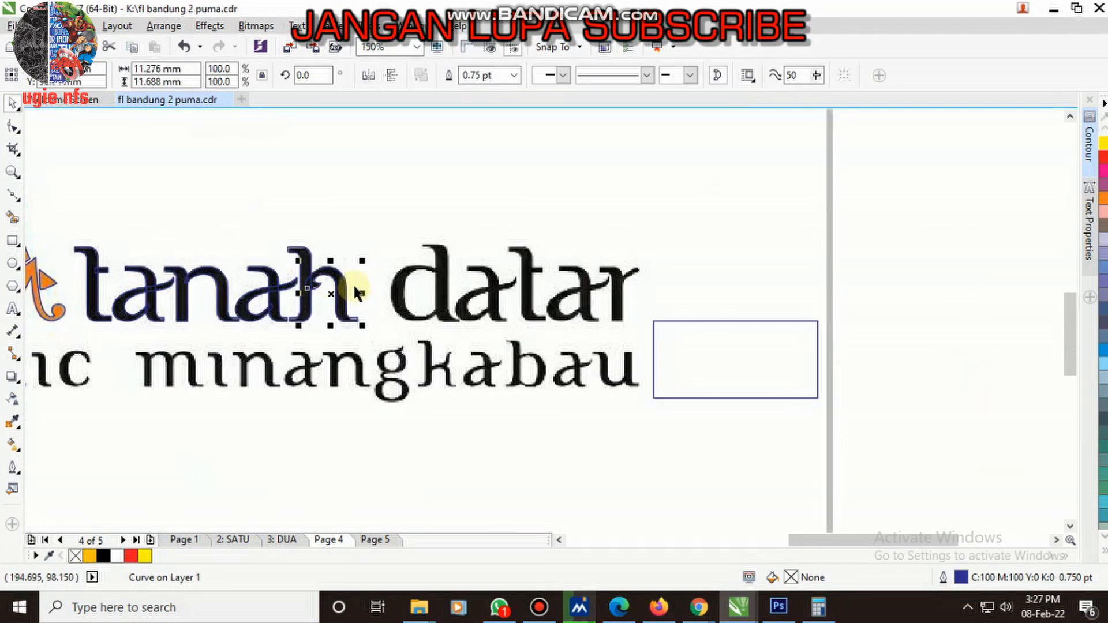
scroll(316, 273, "up", 1)
scroll(439, 316, "down", 1)
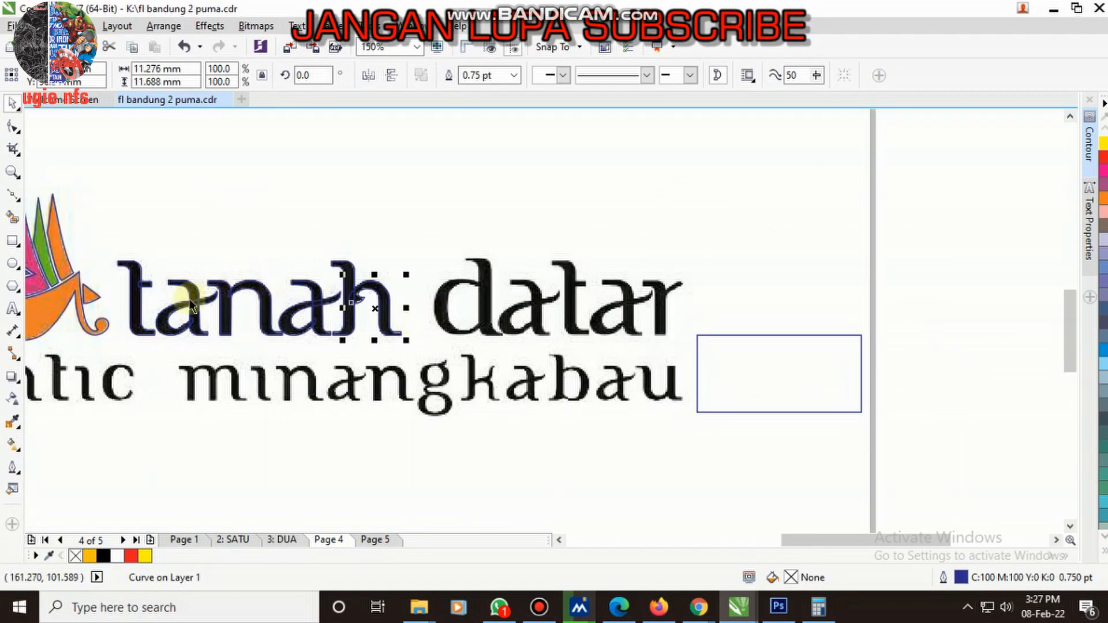
scroll(106, 304, "up", 1)
left_click_drag(84, 282, 798, 365)
scroll(821, 365, "up", 3)
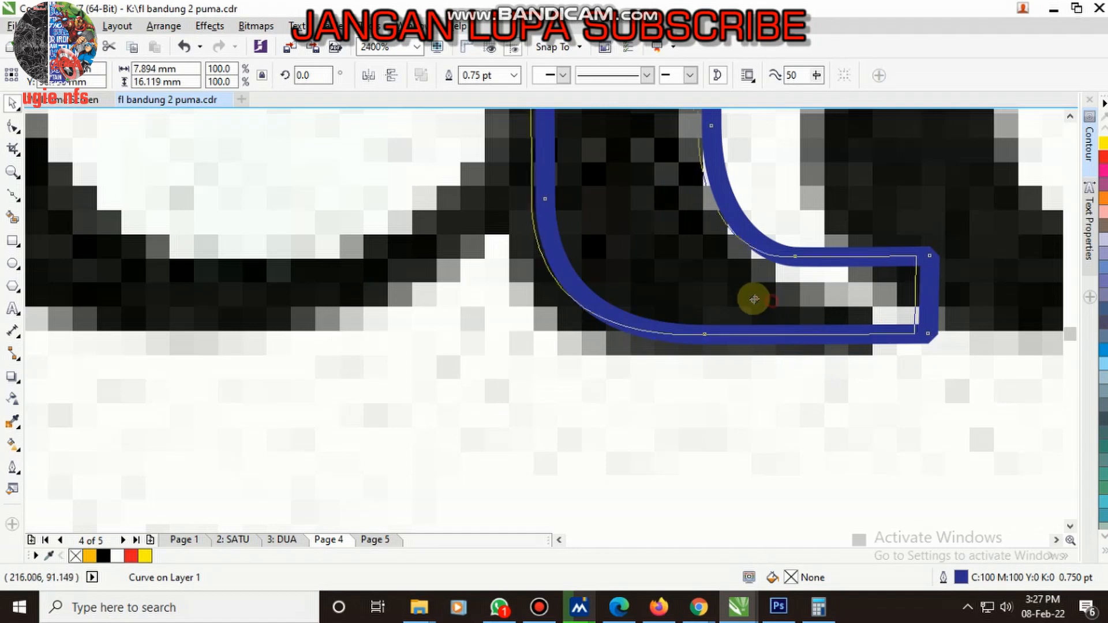
- Lower the upper tip node of the d's foot and delete the neighbouring node on the foot's upper edge
scroll(716, 321, "down", 1)
scroll(716, 320, "up", 1)
key("F10")
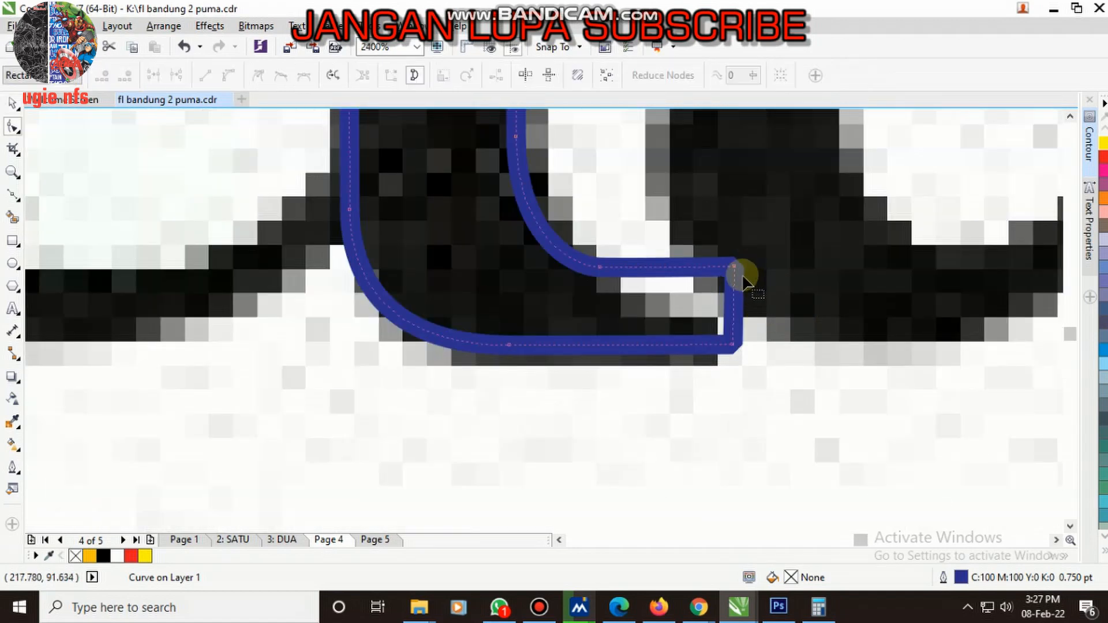
left_click_drag(742, 272, 733, 304)
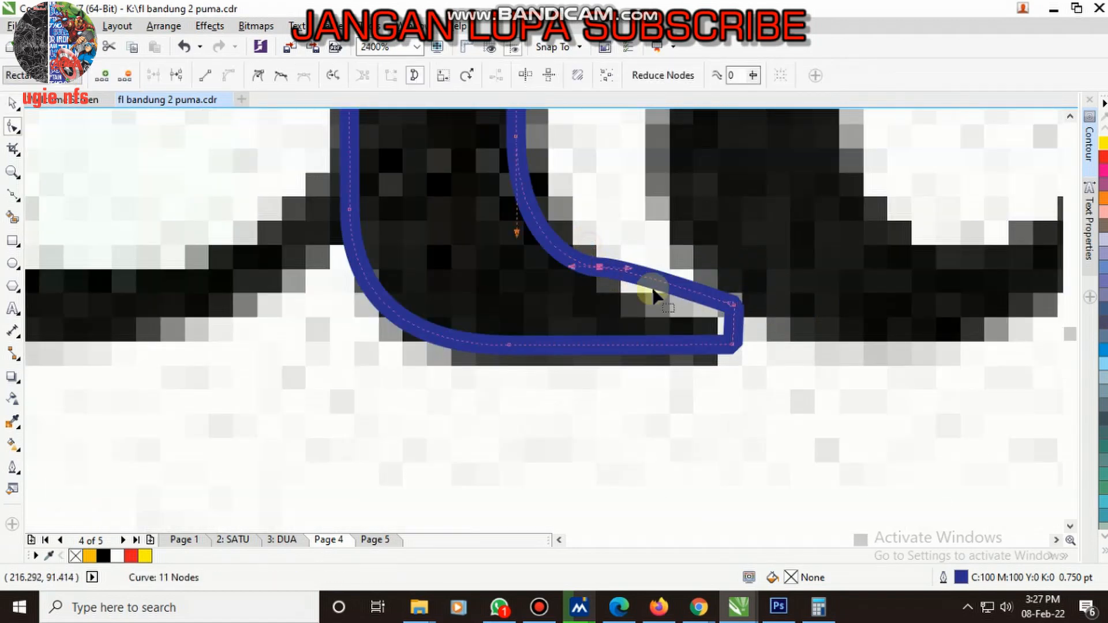
key("Delete")
left_click(733, 305)
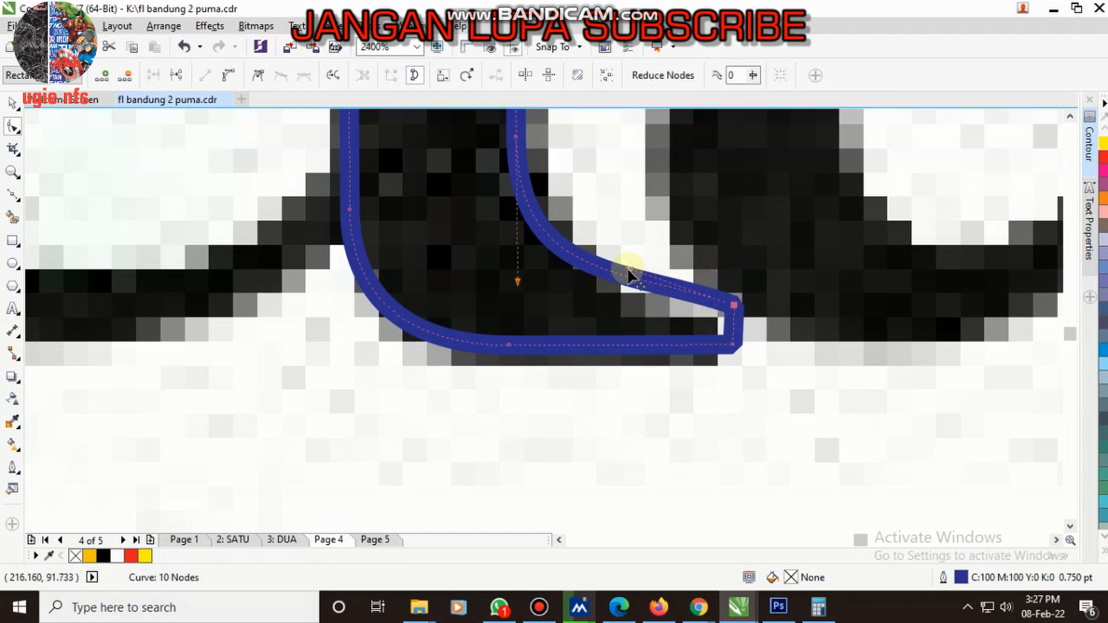
- Bend the upper edge of the d's foot along the bitmap and set its lower tip node to Cusp
left_click_drag(629, 272, 641, 297)
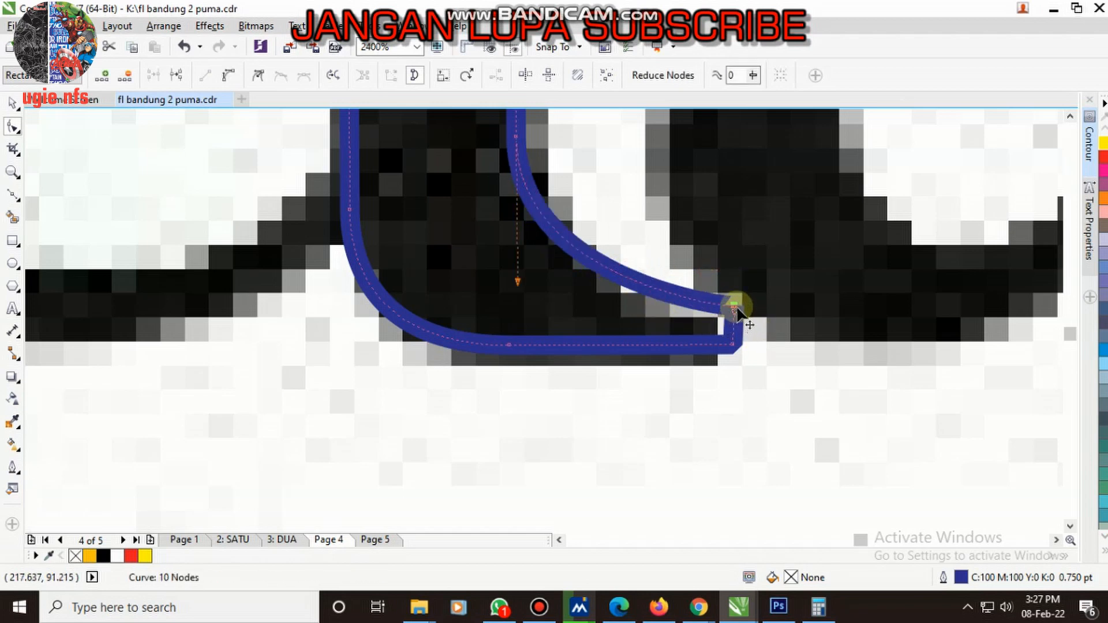
key("ctrl+z")
right_click(736, 312)
left_click(786, 373)
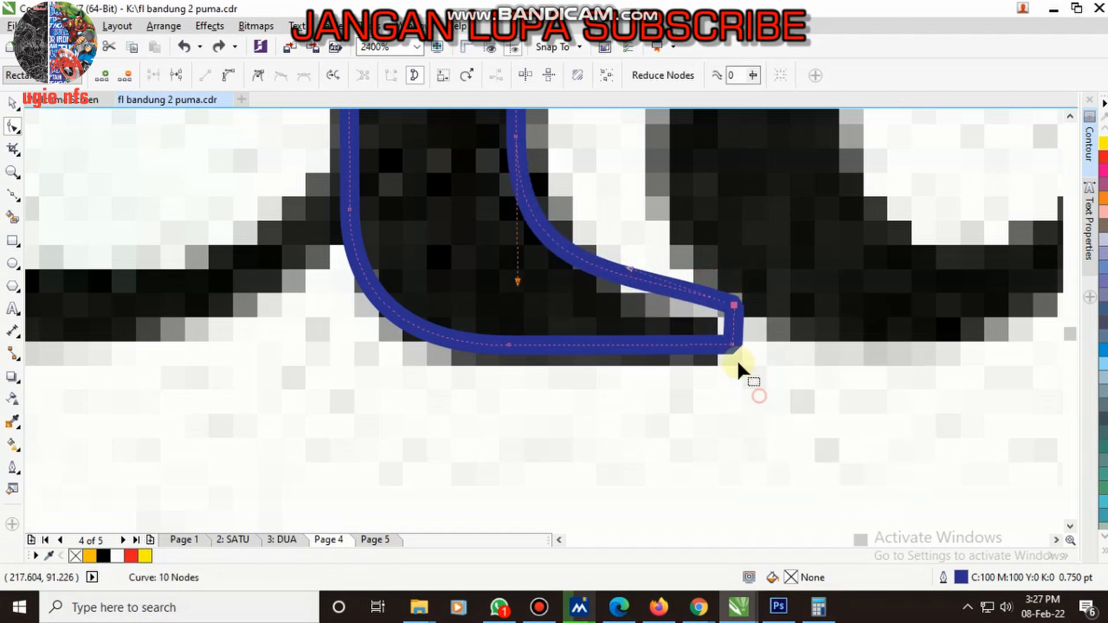
scroll(699, 331, "up", 1)
left_click_drag(557, 213, 590, 266)
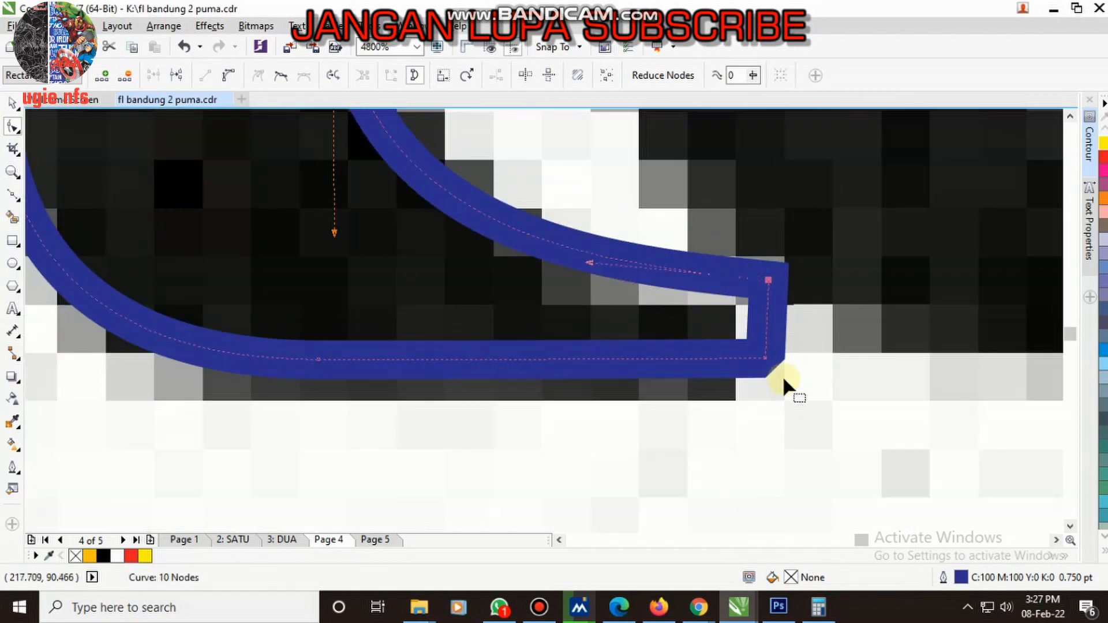
right_click(767, 362)
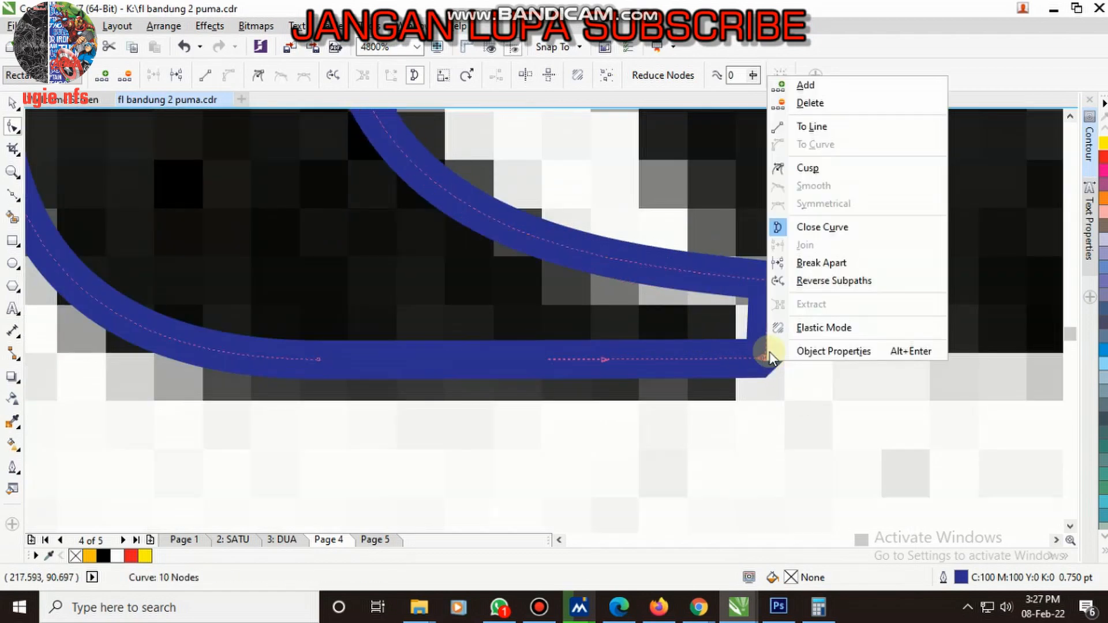
left_click(808, 179)
- Select the upper nodes of the d's stem and move them up to the bitmap's top serif
scroll(692, 414, "down", 3)
scroll(629, 199, "down", 1)
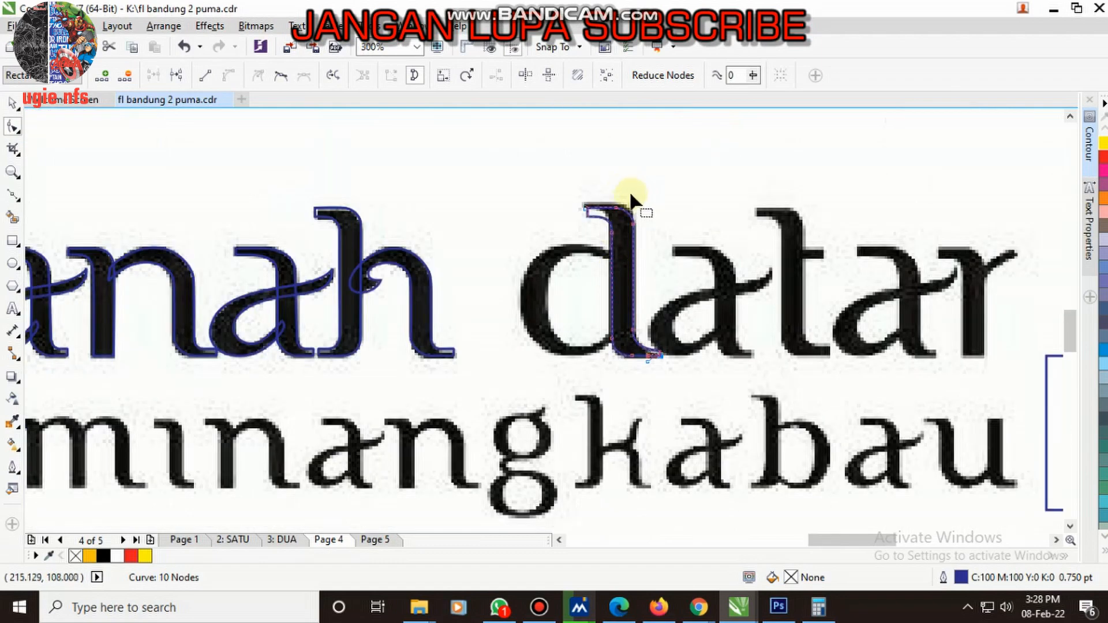
scroll(612, 185, "up", 2)
left_click_drag(429, 202, 664, 347)
scroll(601, 222, "up", 1)
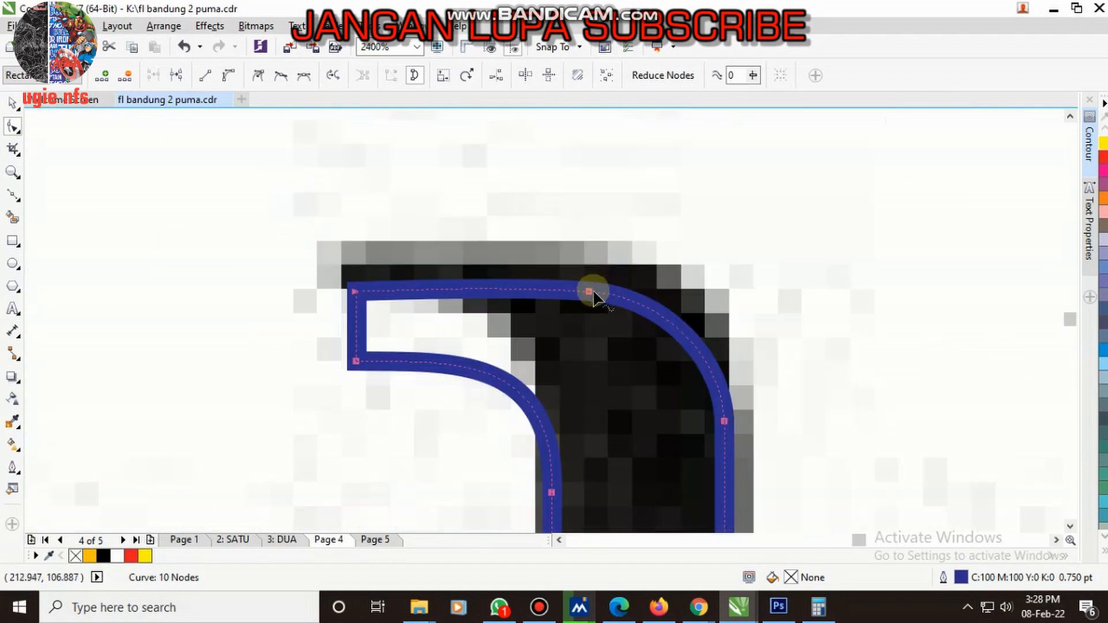
left_click_drag(587, 276, 587, 245)
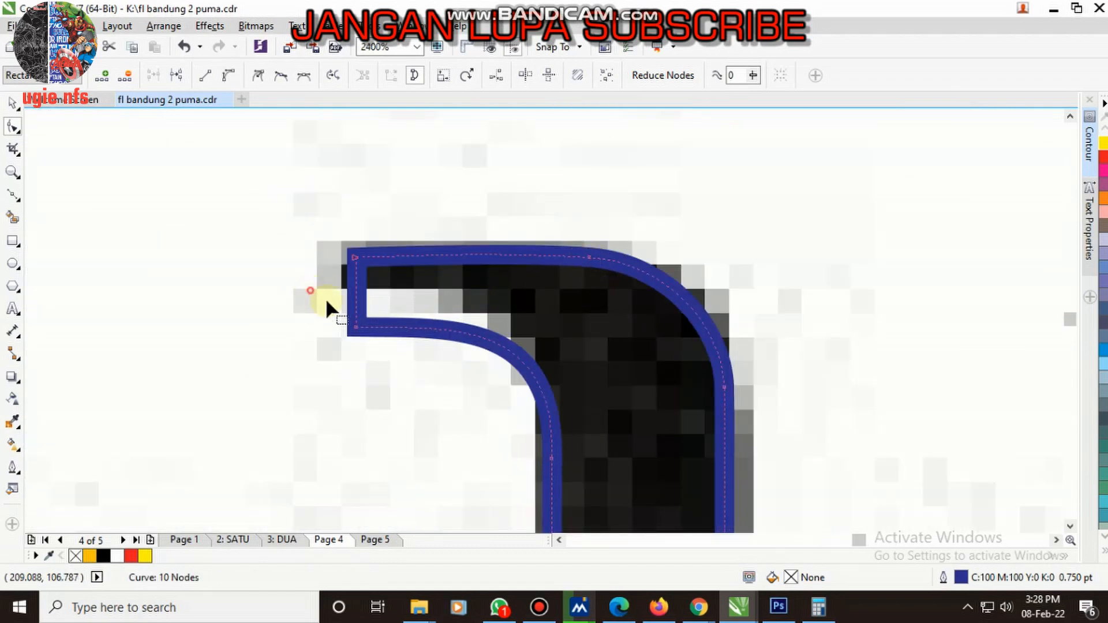
- Raise the lower tip node of the d's top serif to match the bitmap's thin serif
left_click(392, 334)
left_click_drag(356, 332, 359, 292)
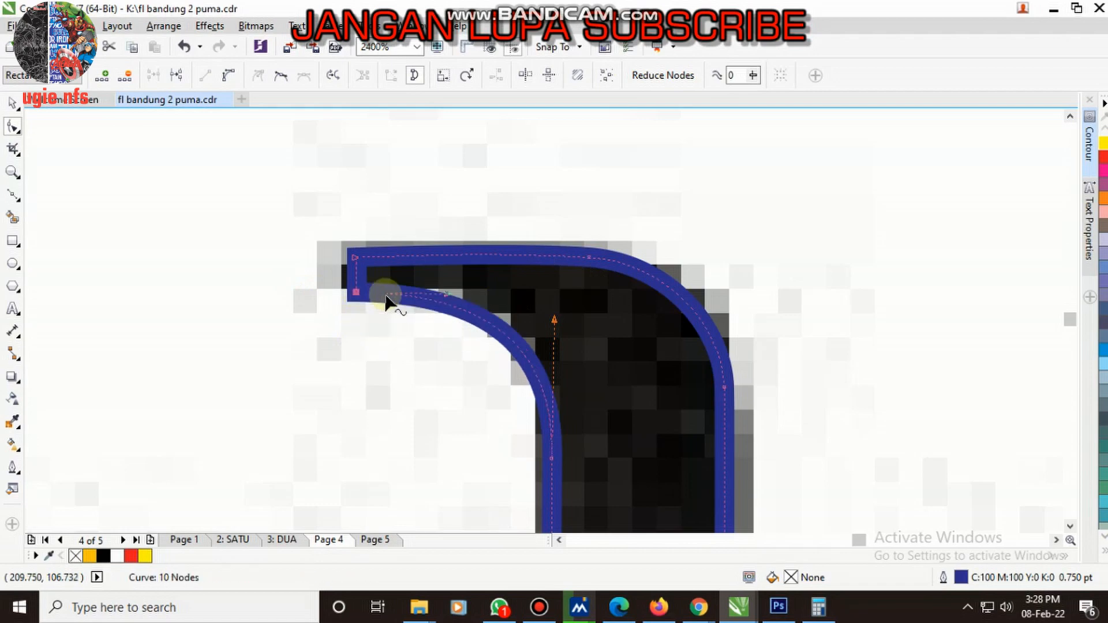
scroll(526, 415, "down", 3)
scroll(526, 416, "down", 3)
key("space")
- Draw an ellipse about 10.8 by 11.6 mm over the bowl of the d
scroll(573, 371, "up", 2)
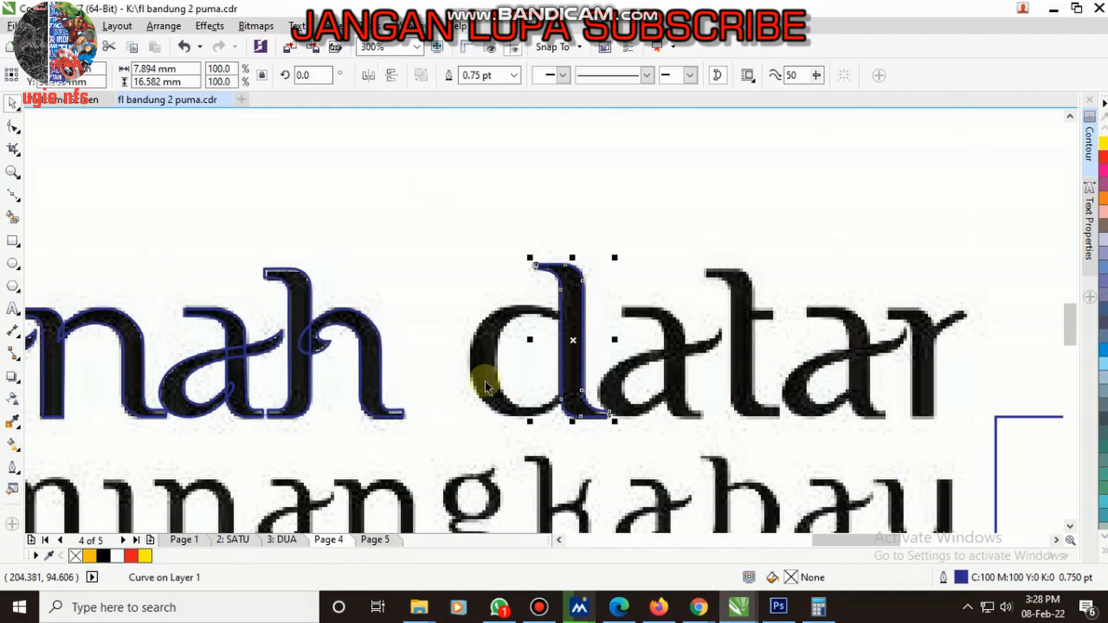
scroll(485, 384, "down", 2)
scroll(465, 388, "up", 2)
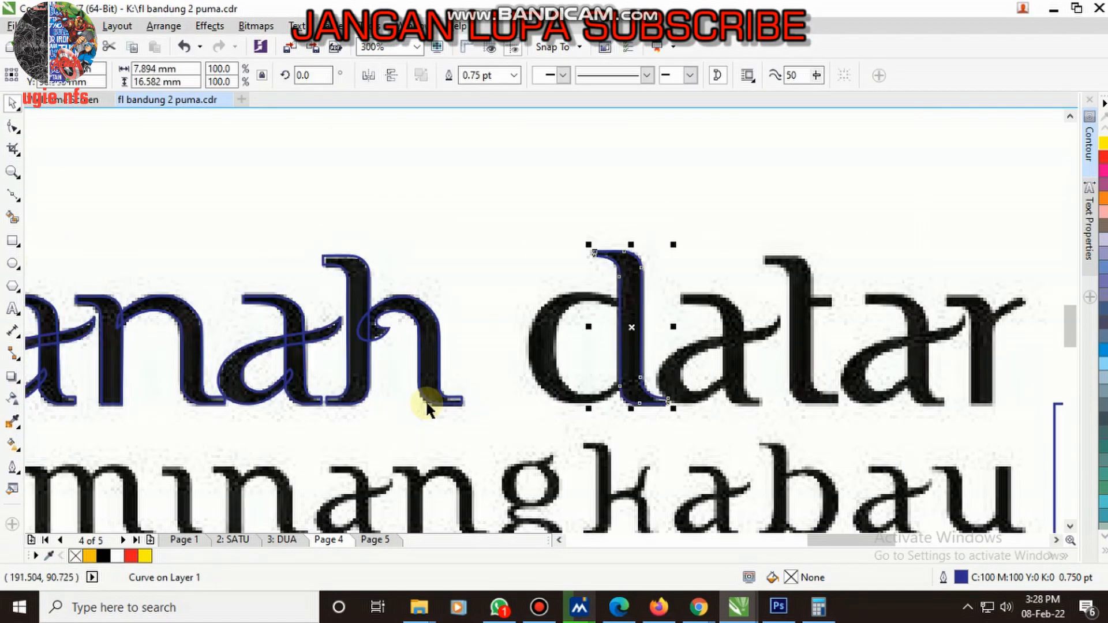
left_click(13, 265)
scroll(564, 365, "up", 1)
left_click_drag(508, 232, 714, 449)
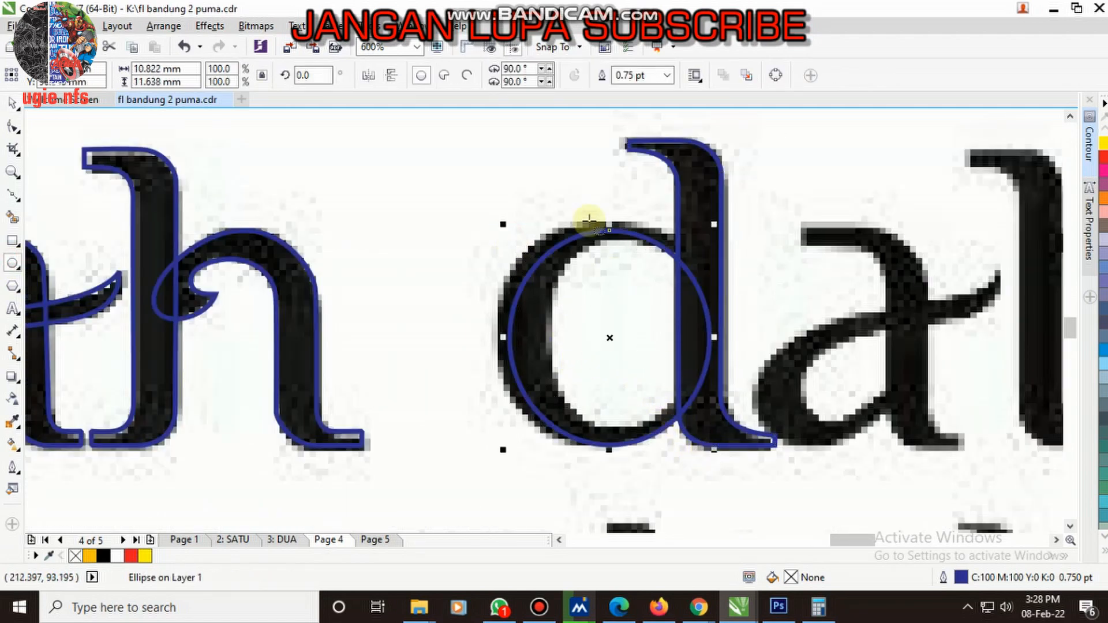
- Stretch the ellipse on its upper and side edges to about 12.4 by 12.2 mm, matching the outer bowl of the d
scroll(589, 219, "up", 1)
left_click_drag(630, 262, 649, 237)
scroll(648, 238, "down", 1)
scroll(685, 299, "down", 1)
scroll(642, 282, "up", 2)
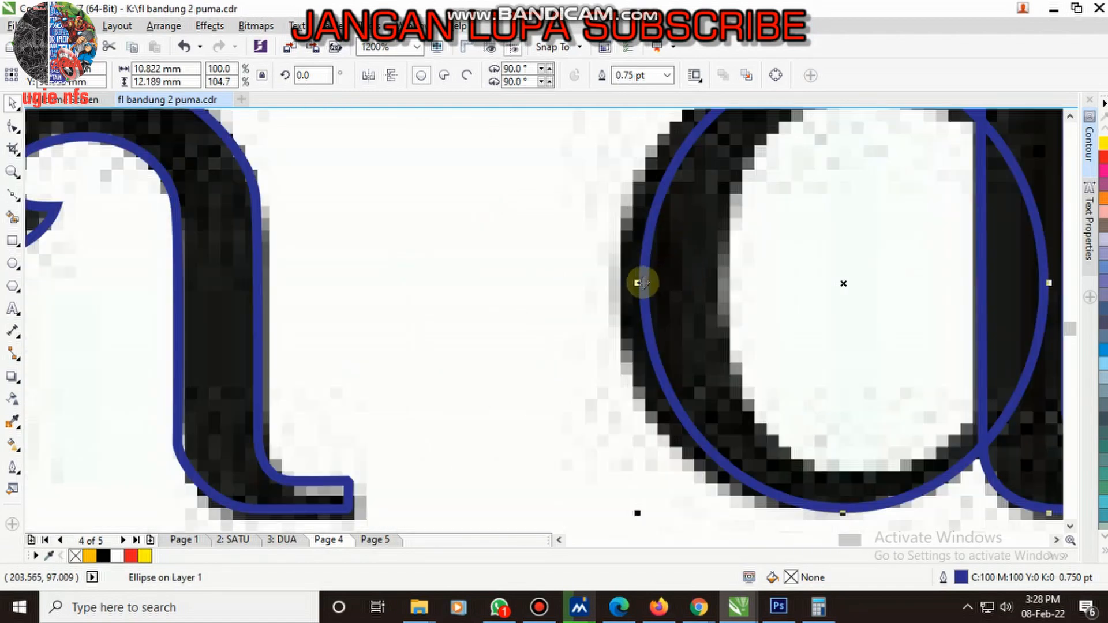
left_click_drag(639, 283, 606, 299)
scroll(577, 317, "down", 1)
scroll(705, 257, "up", 1)
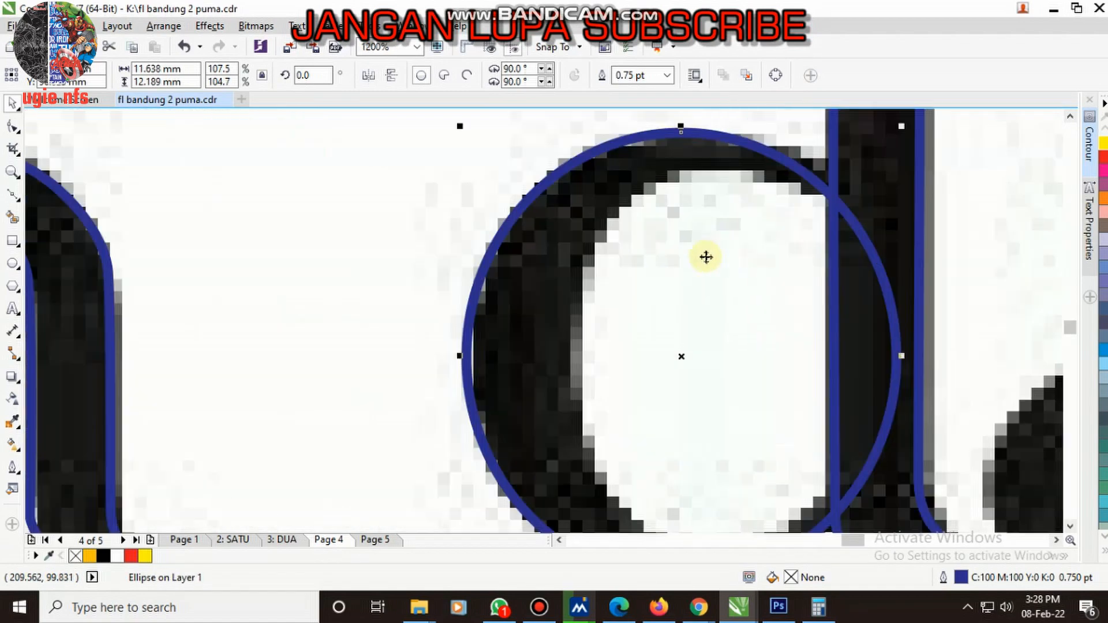
left_click_drag(902, 356, 935, 350)
scroll(820, 289, "down", 1)
scroll(744, 250, "up", 1)
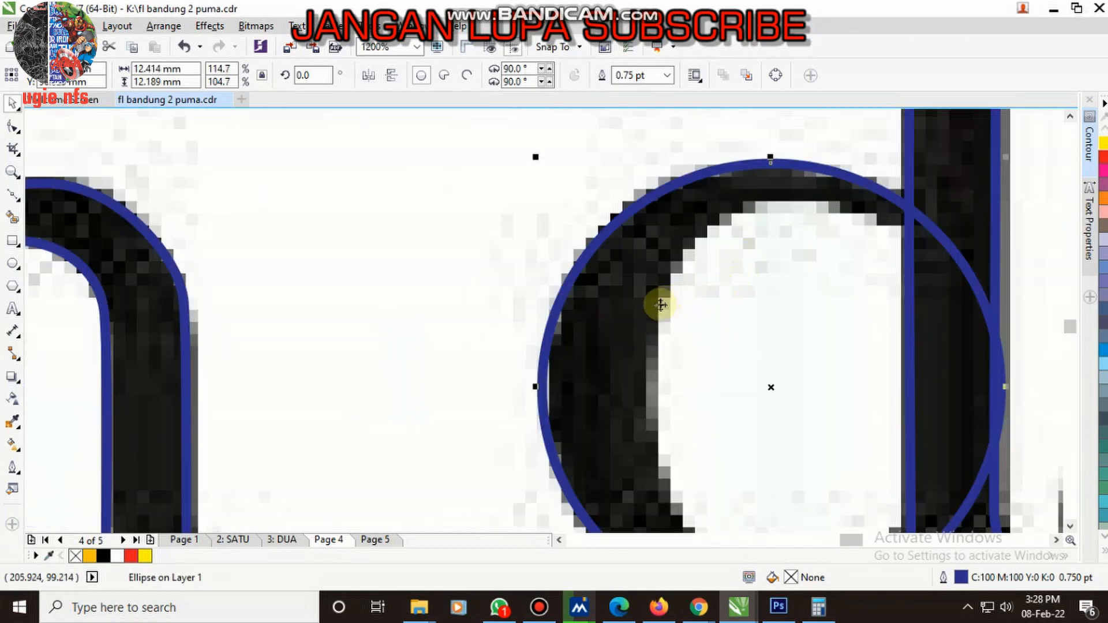
- Duplicate the ellipse and resize the copy to about 8.7 by 10.4 mm around the inner opening of the d
left_click_drag(659, 304, 768, 308)
right_click(769, 309)
scroll(664, 227, "down", 1)
scroll(888, 287, "up", 1)
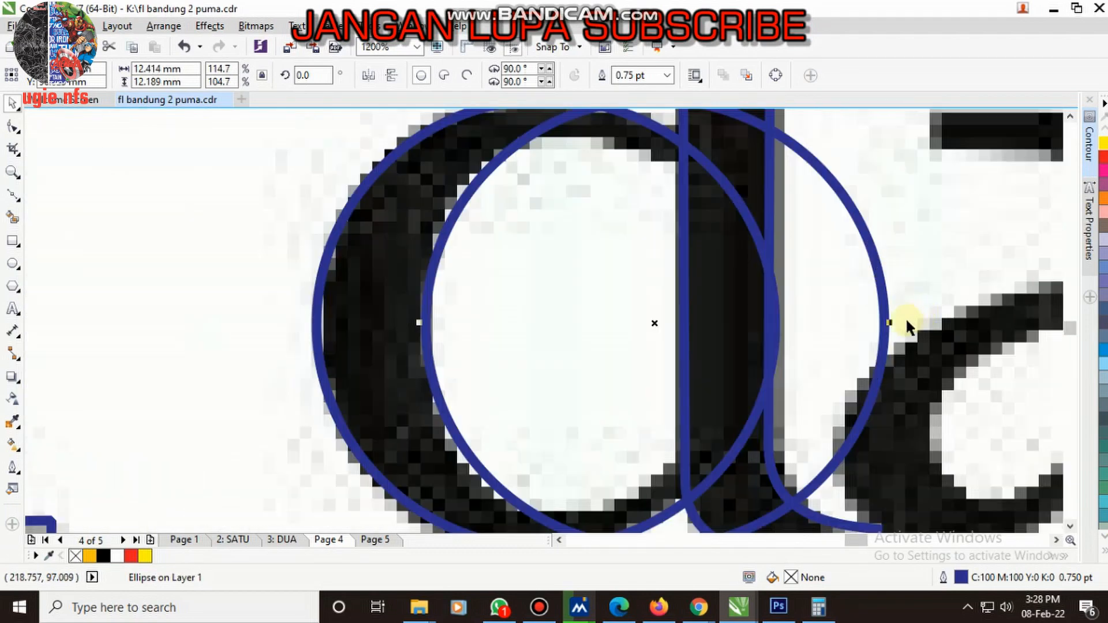
scroll(801, 255, "down", 1)
left_click_drag(805, 188, 798, 247)
scroll(686, 283, "up", 1)
left_click_drag(637, 301, 624, 214)
left_click_drag(613, 460, 613, 508)
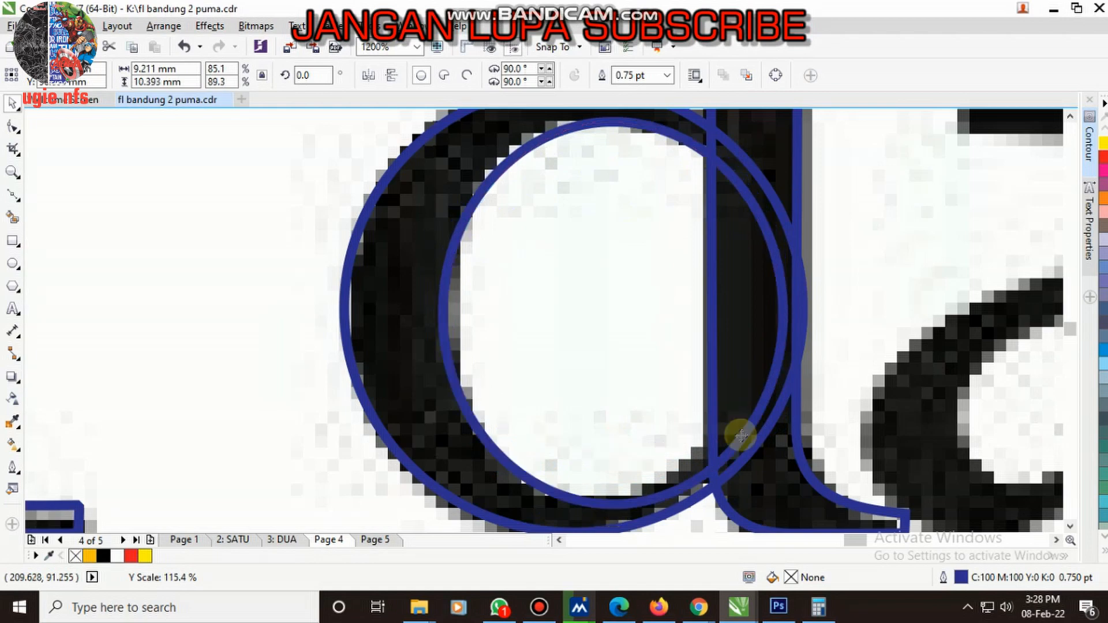
left_click_drag(787, 312, 768, 312)
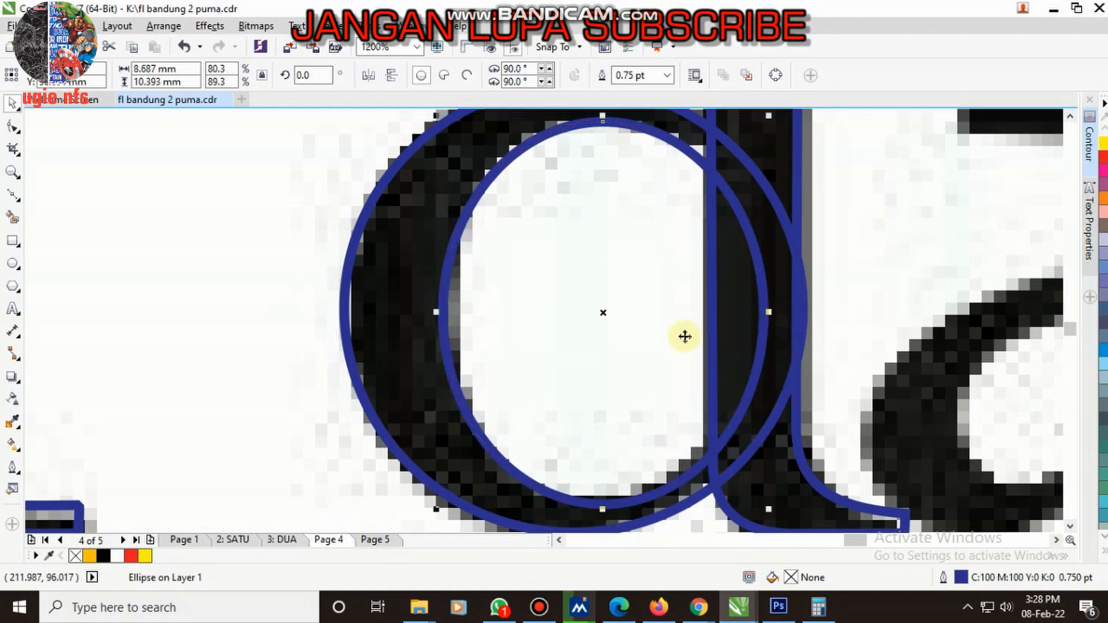
- Trim the outer ellipse of the d with the inner ellipse to form the bowl's ring
scroll(595, 267, "down", 3)
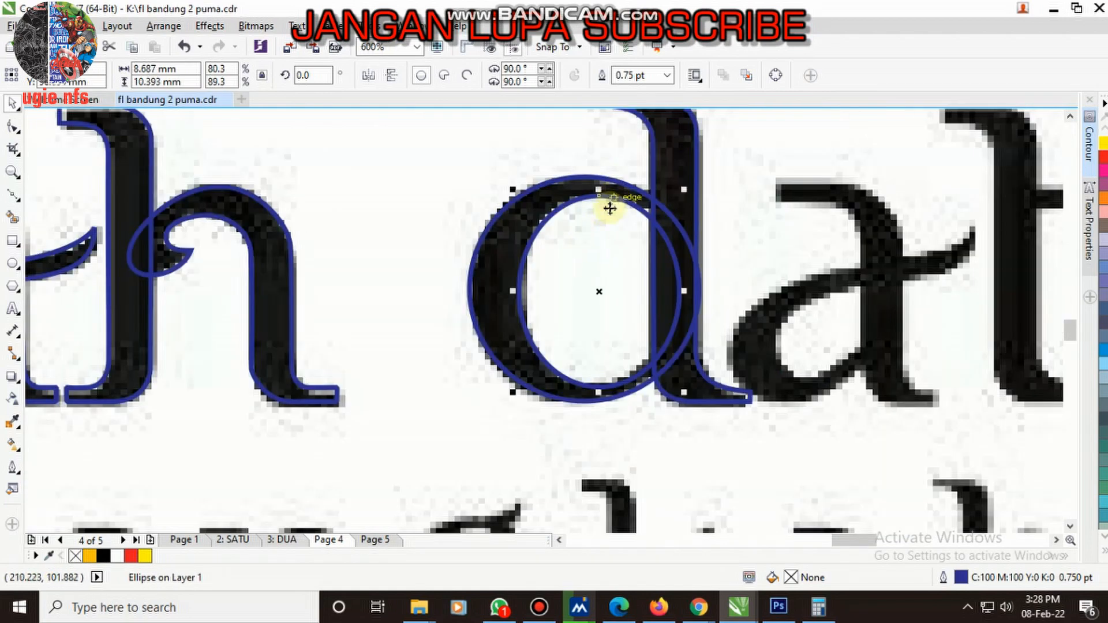
scroll(606, 206, "up", 4)
scroll(598, 254, "down", 1)
left_click(380, 329, "shift")
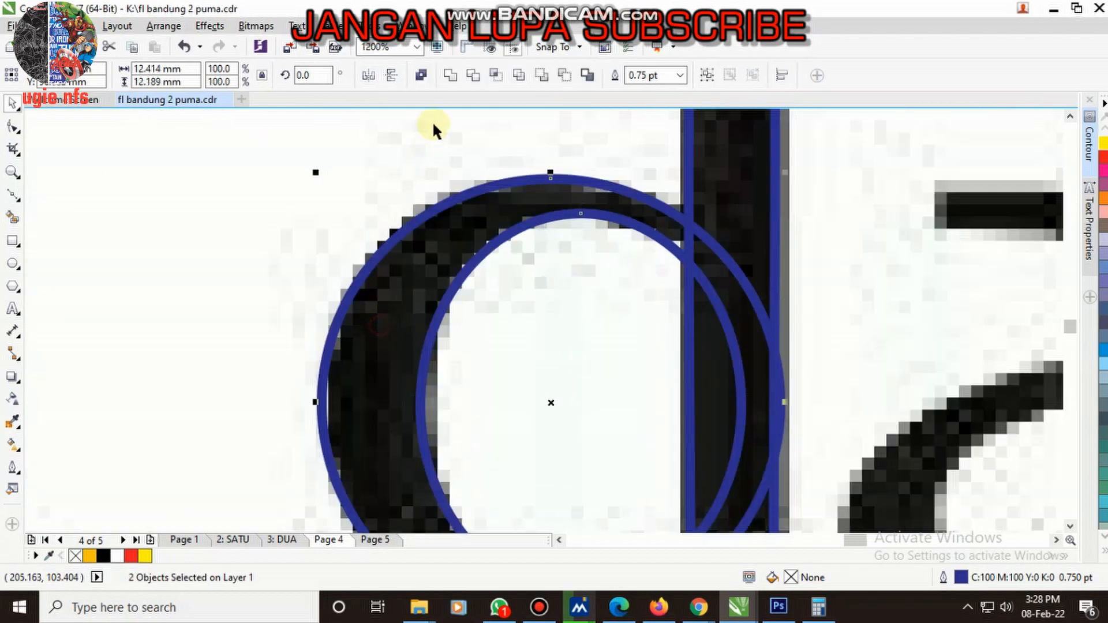
left_click(471, 77)
scroll(496, 313, "down", 3)
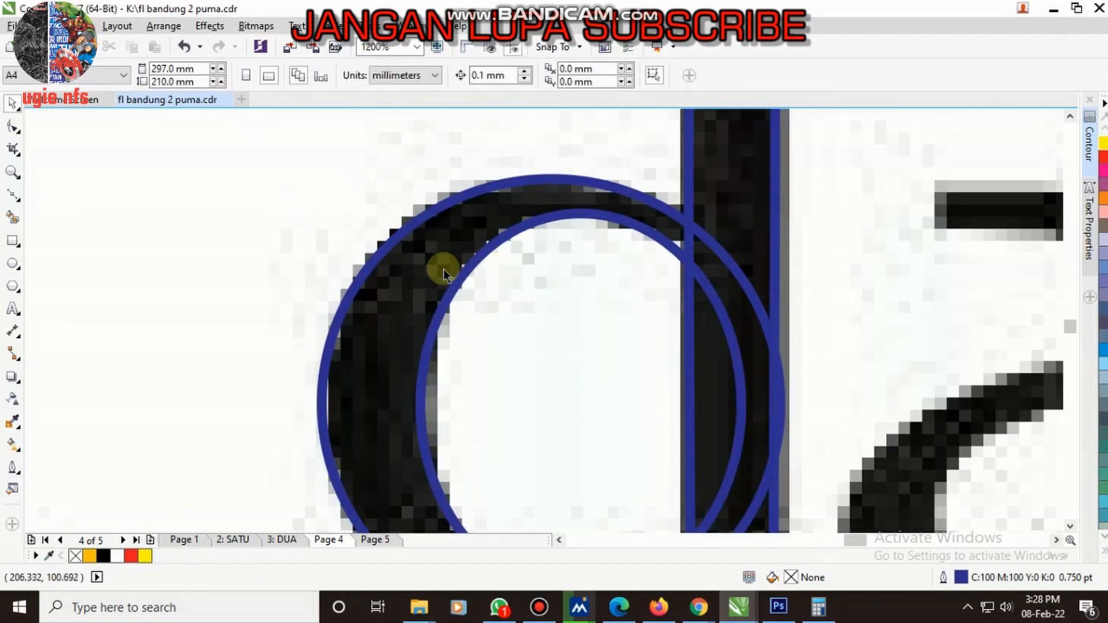
scroll(490, 292, "up", 3)
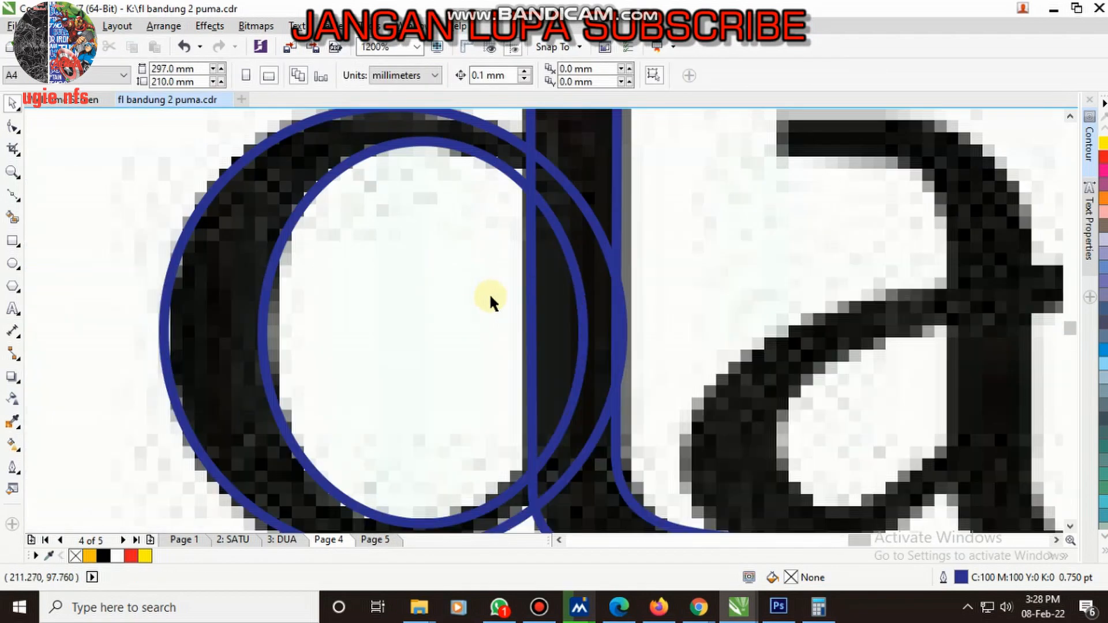
- Trim off the bowl's excess beyond the d's stem with a rectangle and delete the rectangle
left_click(11, 242)
scroll(605, 248, "down", 1)
left_click_drag(600, 196, 699, 429)
left_click(570, 254, "shift")
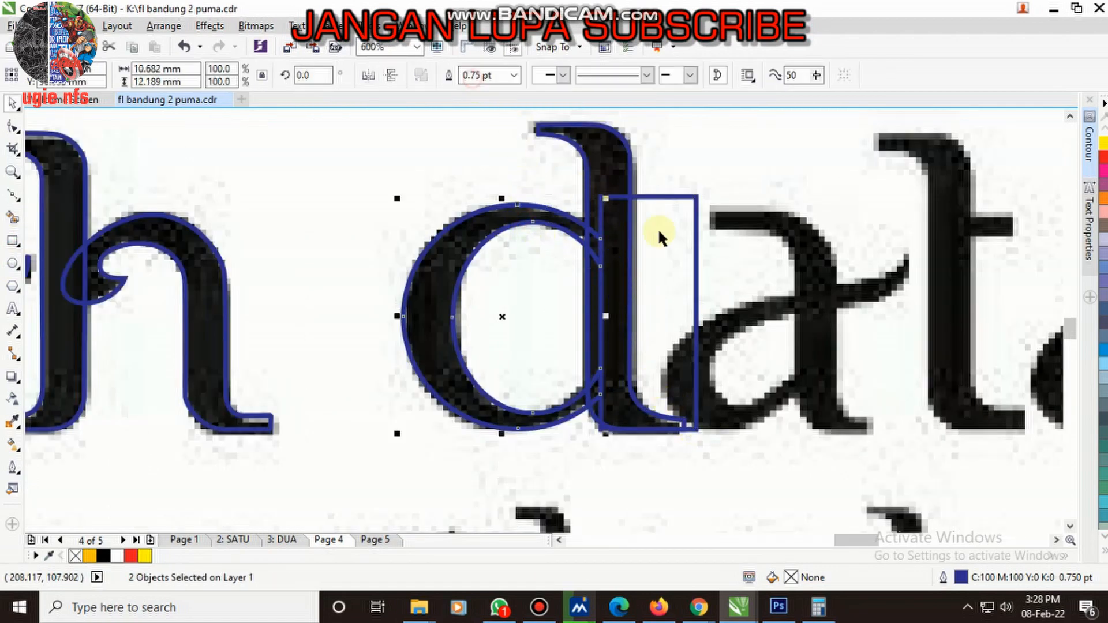
left_click(677, 242)
key("Delete")
scroll(574, 279, "down", 3)
scroll(434, 269, "up", 2)
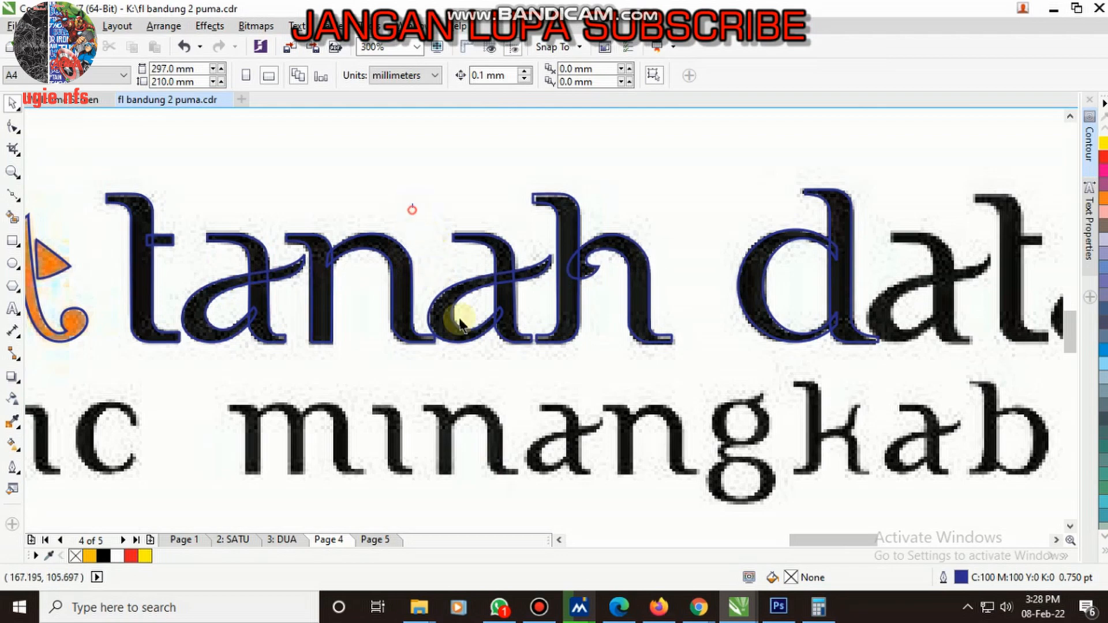
- Group the curves of the second a in "tanah" and place a copy over the first a of "datar"
left_click_drag(566, 410, 567, 407)
key("ctrl+g")
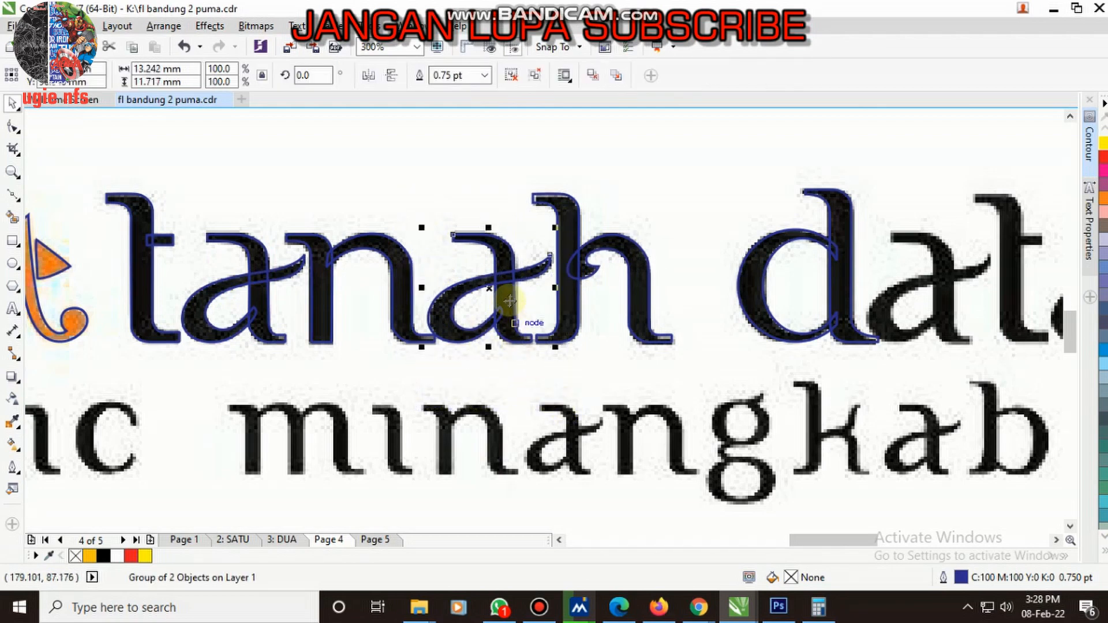
left_click_drag(482, 283, 918, 283)
scroll(852, 274, "down", 3)
scroll(829, 314, "up", 5)
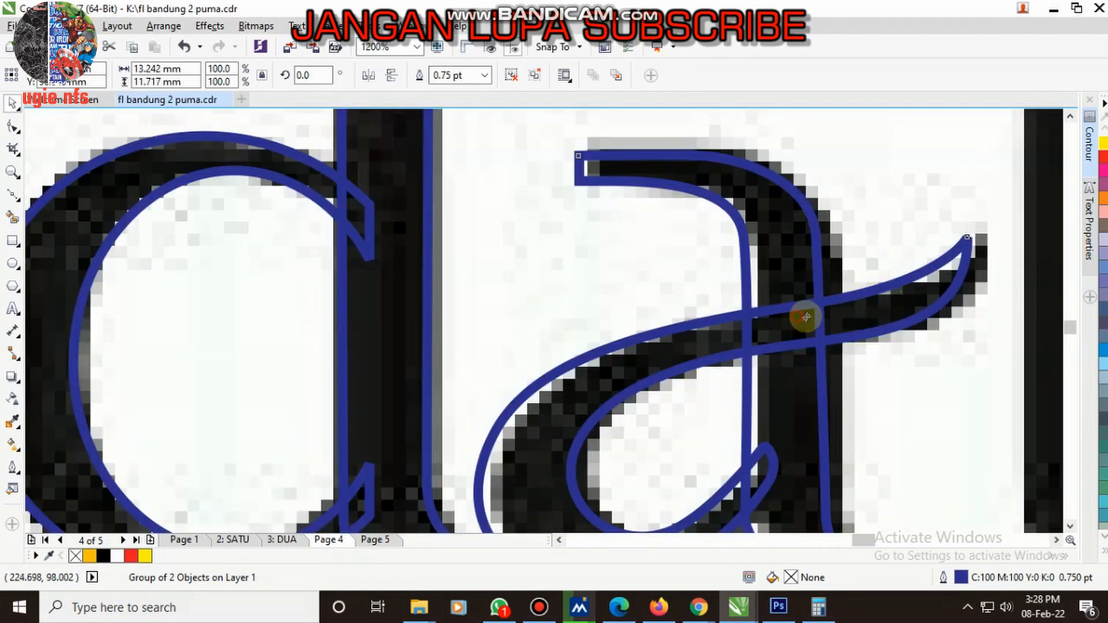
- Group the two curves of the t in "tanah" and place a copy over the t of "datar"
scroll(810, 317, "down", 4)
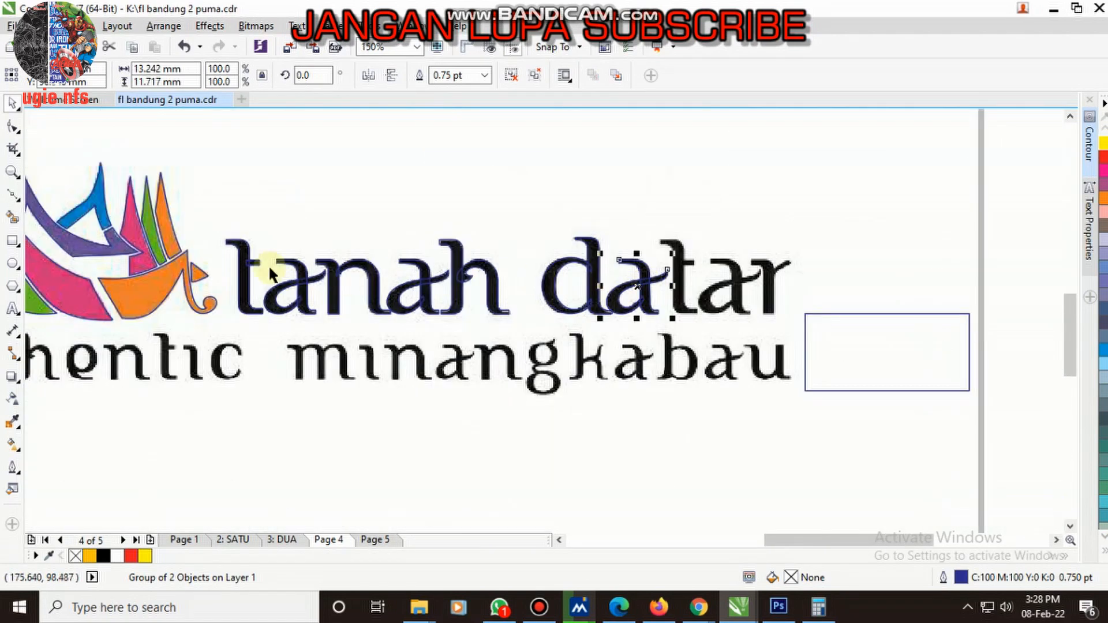
scroll(270, 265, "up", 1)
left_click(270, 266)
left_click(254, 219, "shift")
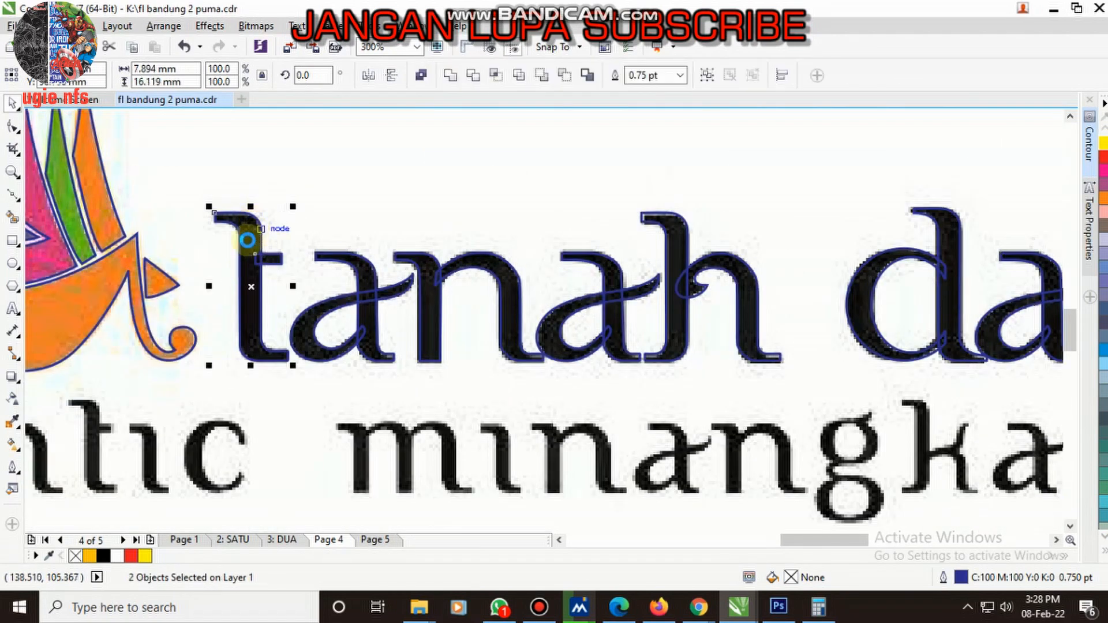
key("ctrl+g")
scroll(247, 240, "down", 1)
scroll(674, 293, "up", 3)
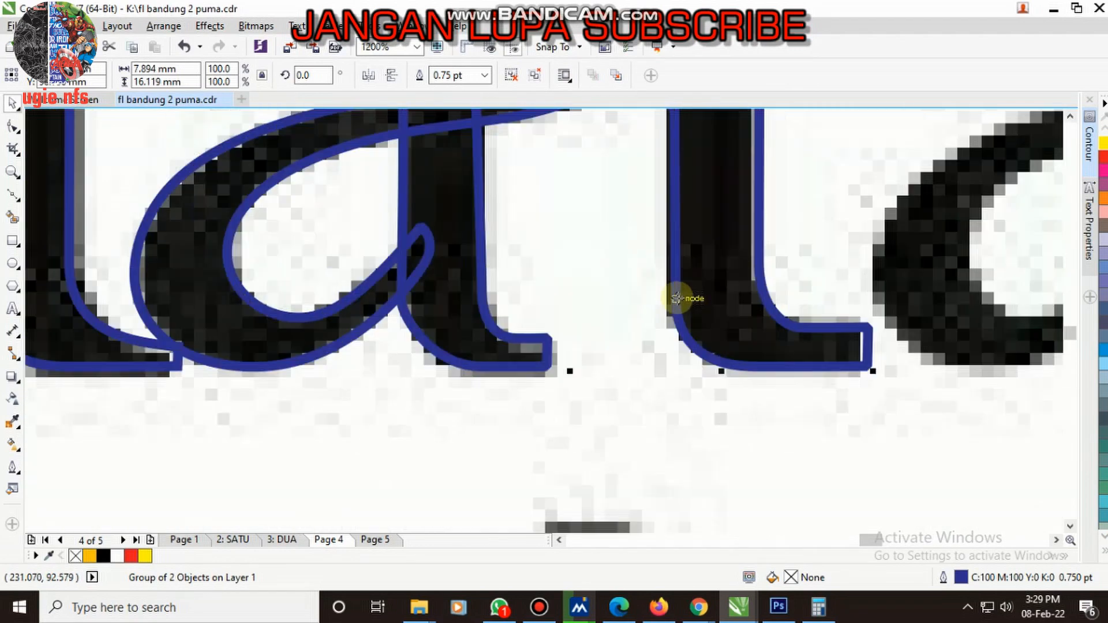
scroll(634, 312, "down", 1)
scroll(600, 289, "down", 1)
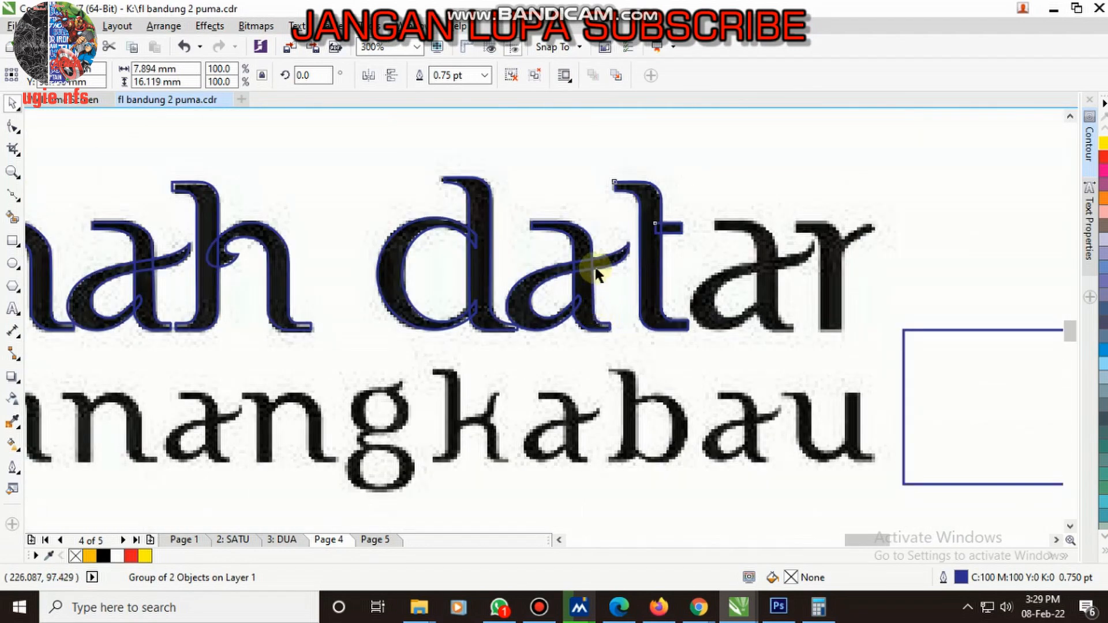
- Duplicate the first a of "datar" and place the copy over the last a of the word
scroll(576, 265, "up", 1)
left_click(575, 263)
left_click_drag(575, 263, 947, 279)
scroll(647, 277, "down", 2)
scroll(721, 271, "up", 2)
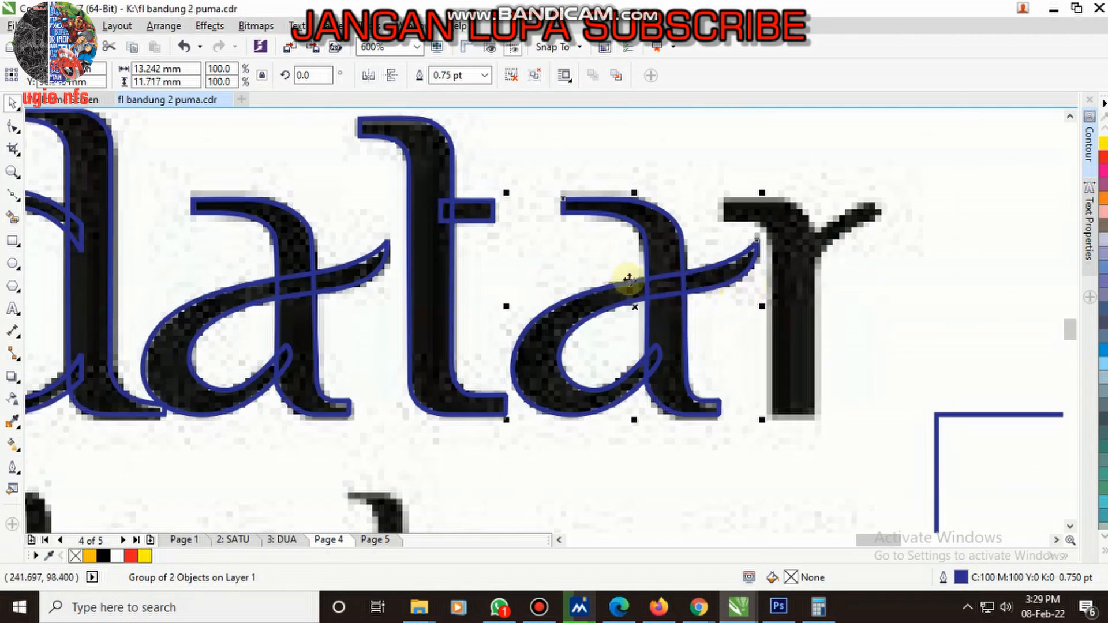
scroll(629, 279, "down", 2)
scroll(496, 271, "up", 2)
scroll(547, 266, "down", 2)
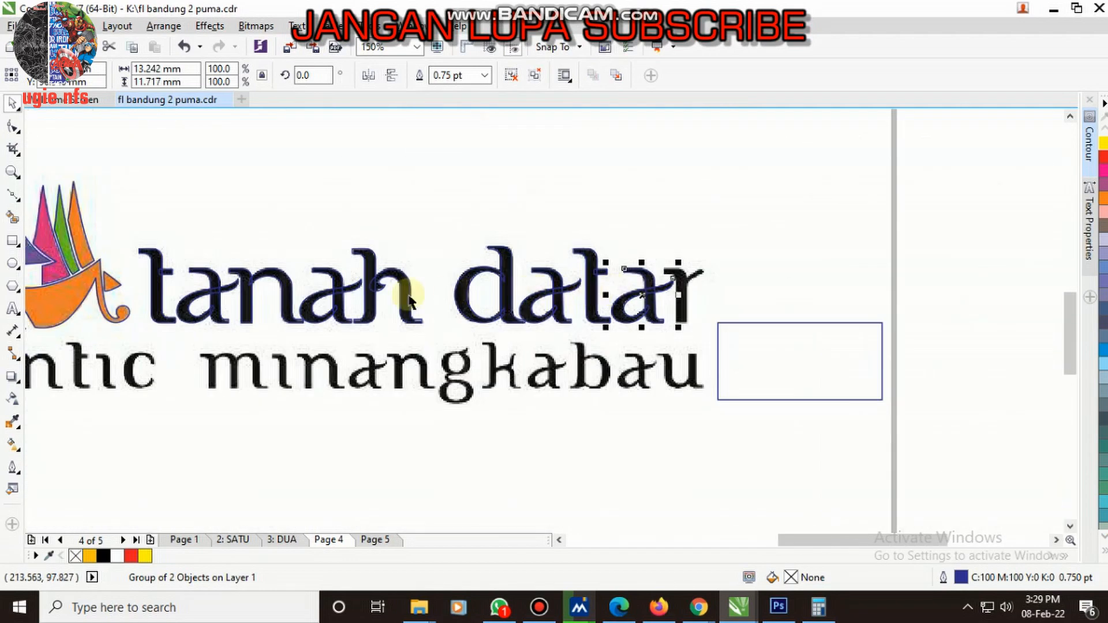
- Copy both curves of the n in "tanah" onto the r of "datar"
scroll(196, 300, "up", 1)
left_click(276, 274)
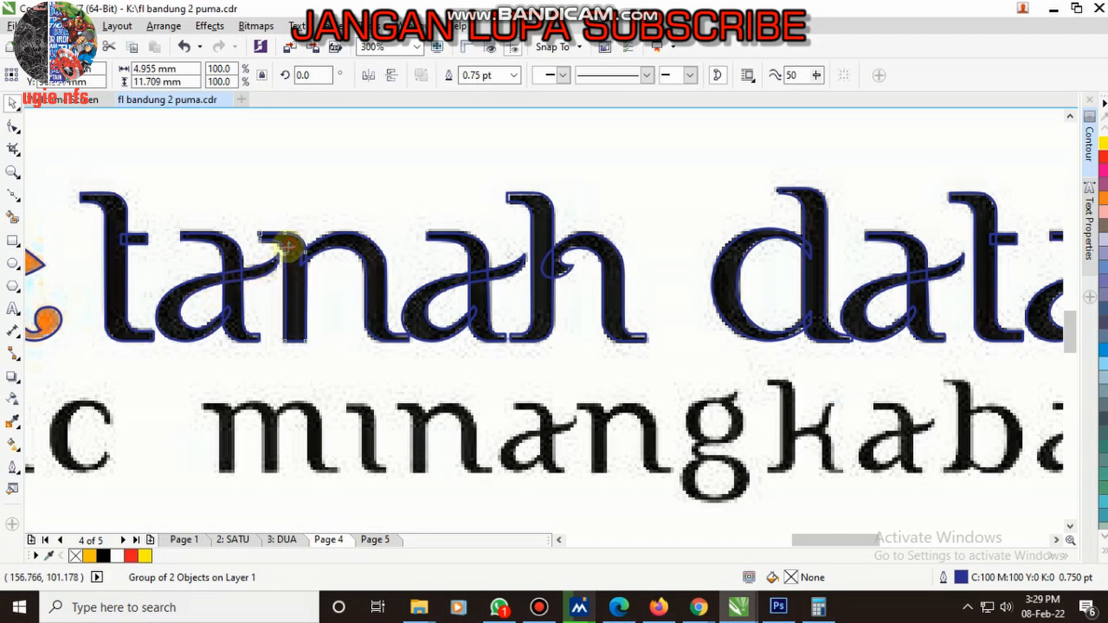
scroll(285, 276, "down", 1)
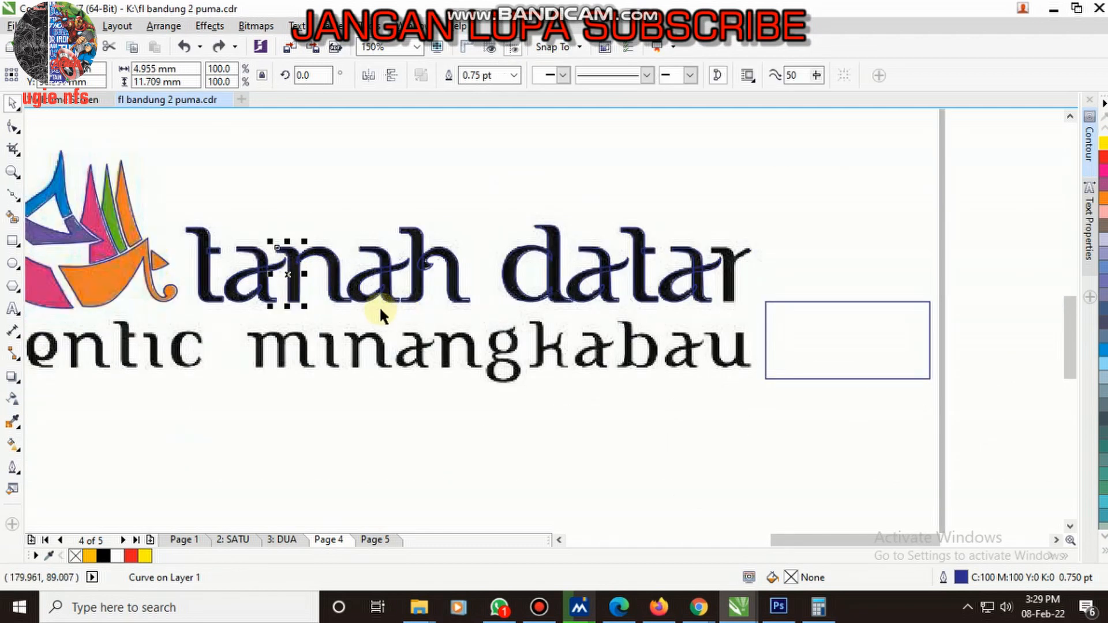
left_click(338, 279, "shift")
left_click_drag(321, 253, 721, 235)
scroll(759, 261, "up", 2)
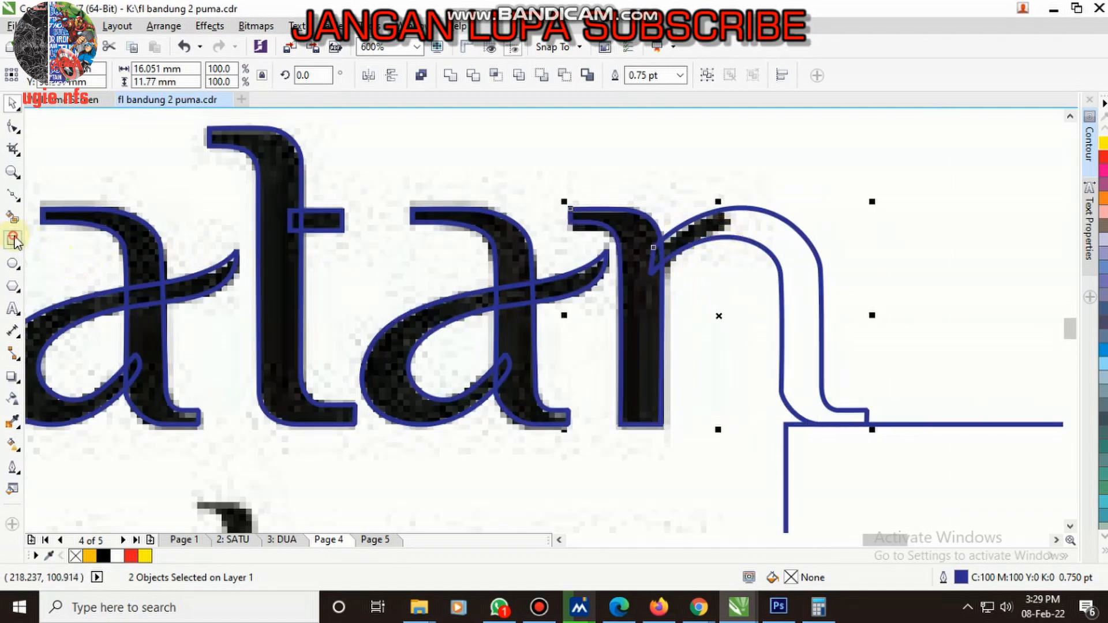
- Trim the n's arch at the end of the r's arm with a rectangle about 12.4 by 17.1 mm, and delete the rectangle
left_click(13, 239)
left_click_drag(721, 152, 952, 467)
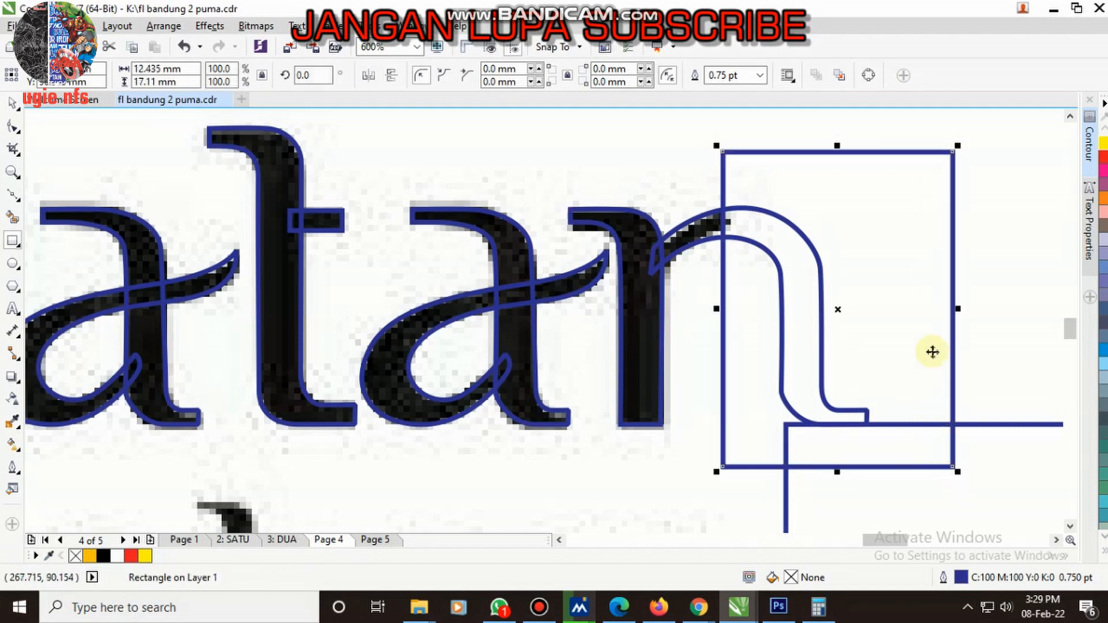
scroll(770, 195, "up", 1)
left_click_drag(824, 201, 840, 197)
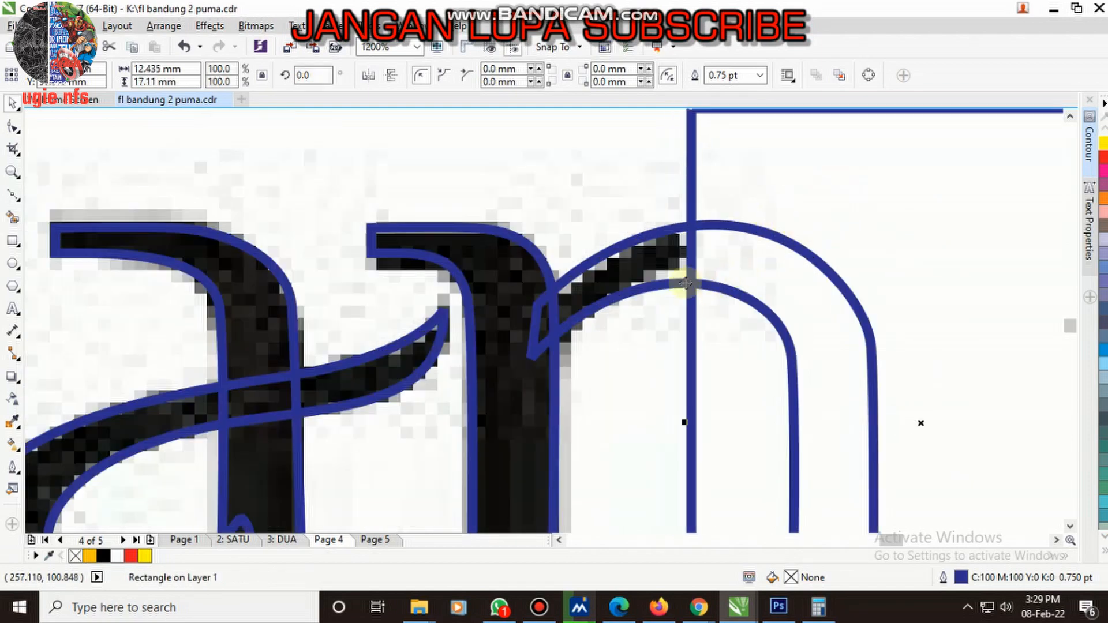
left_click(643, 269, "shift")
left_click(480, 72)
left_click(790, 200)
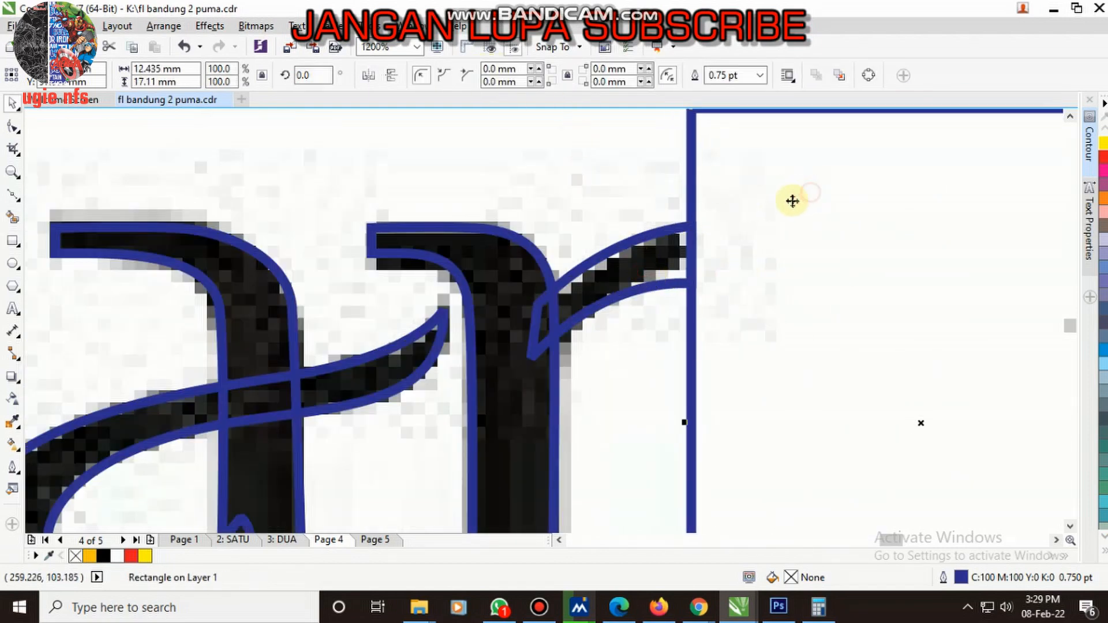
key("Delete")
- Group the arm and stem curves of the r in "datar"
scroll(766, 255, "down", 3)
scroll(663, 300, "down", 2)
scroll(816, 277, "up", 4)
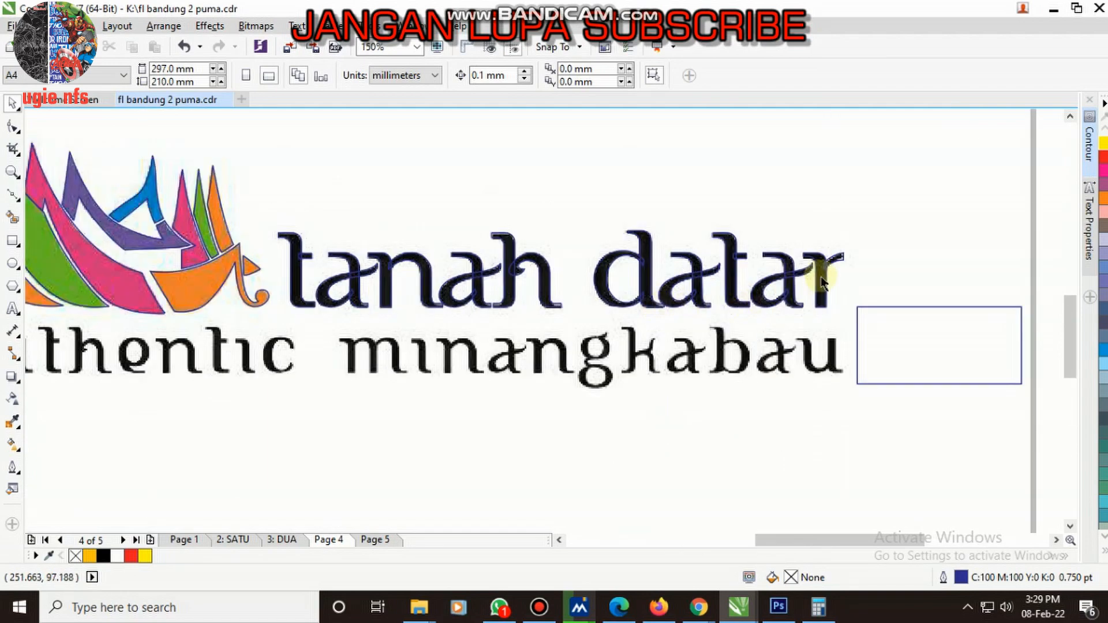
left_click(834, 245)
left_click(827, 287, "shift")
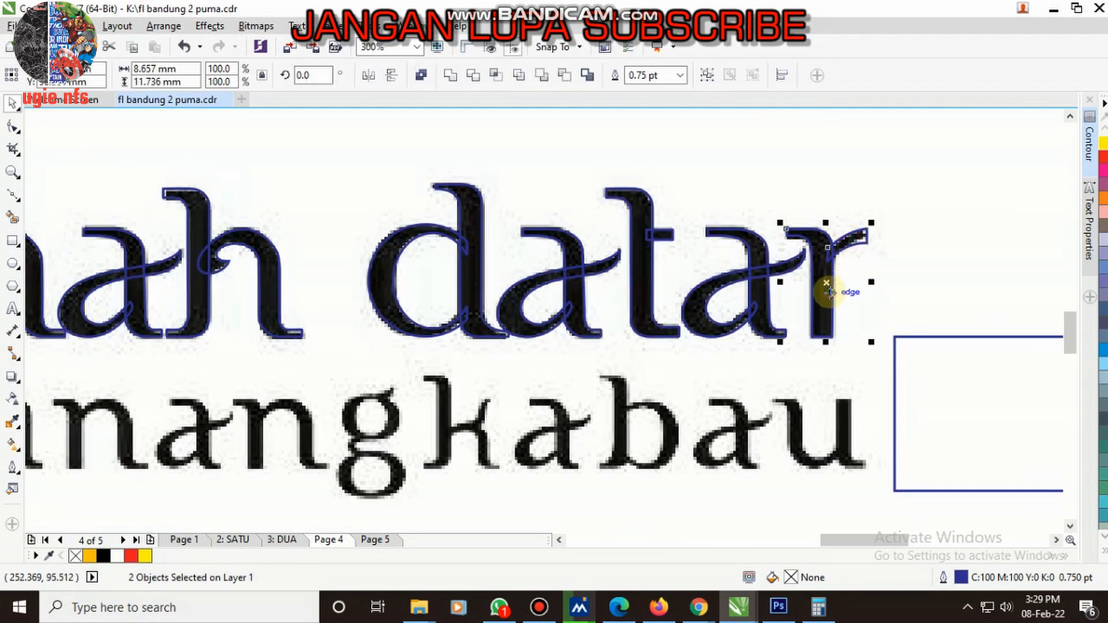
key("ctrl+g")
- Copy an a from "tanah" onto the first letter of "authentic" and scale it to about 8.5 by 7.5 mm
scroll(770, 237, "down", 4)
scroll(282, 314, "up", 2)
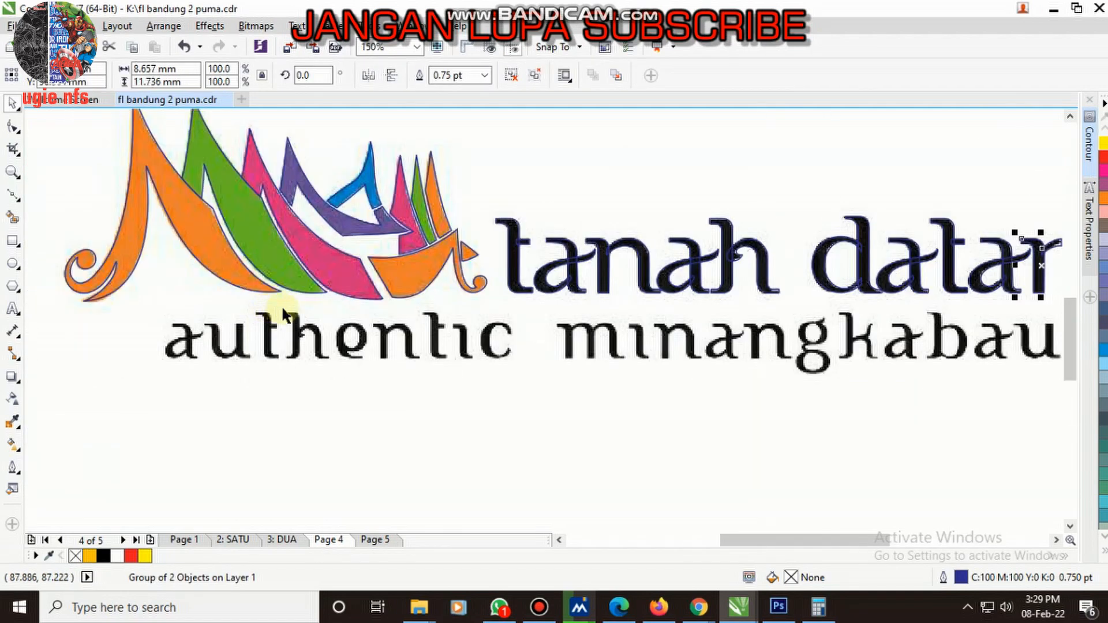
left_click_drag(689, 268, 154, 353)
scroll(154, 353, "up", 4)
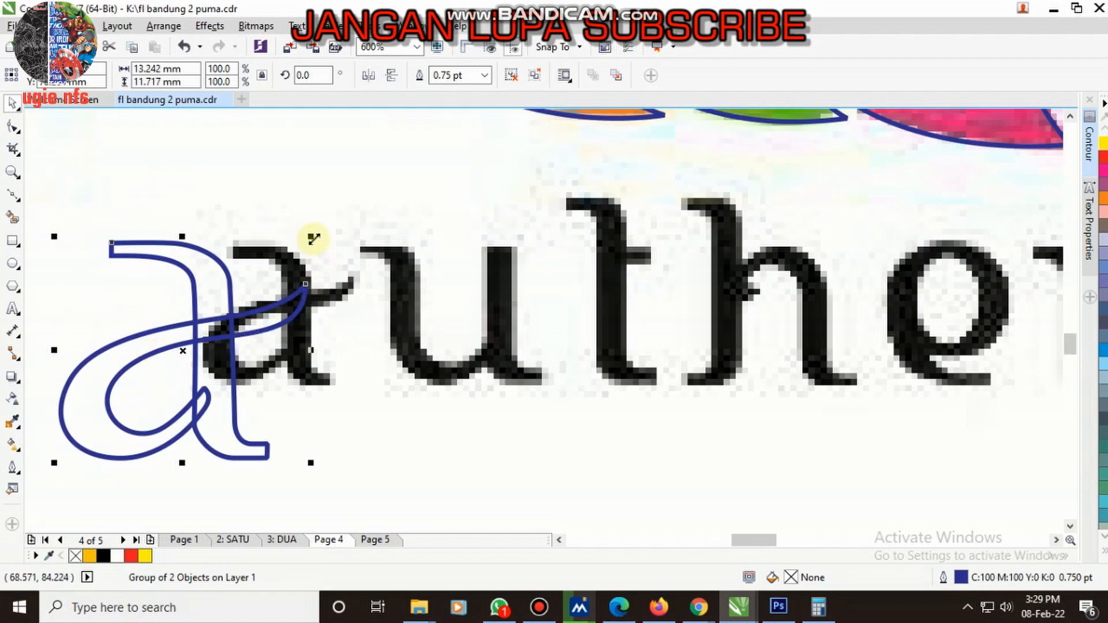
left_click_drag(313, 238, 236, 306)
left_click_drag(165, 372, 289, 313)
scroll(160, 430, "up", 2)
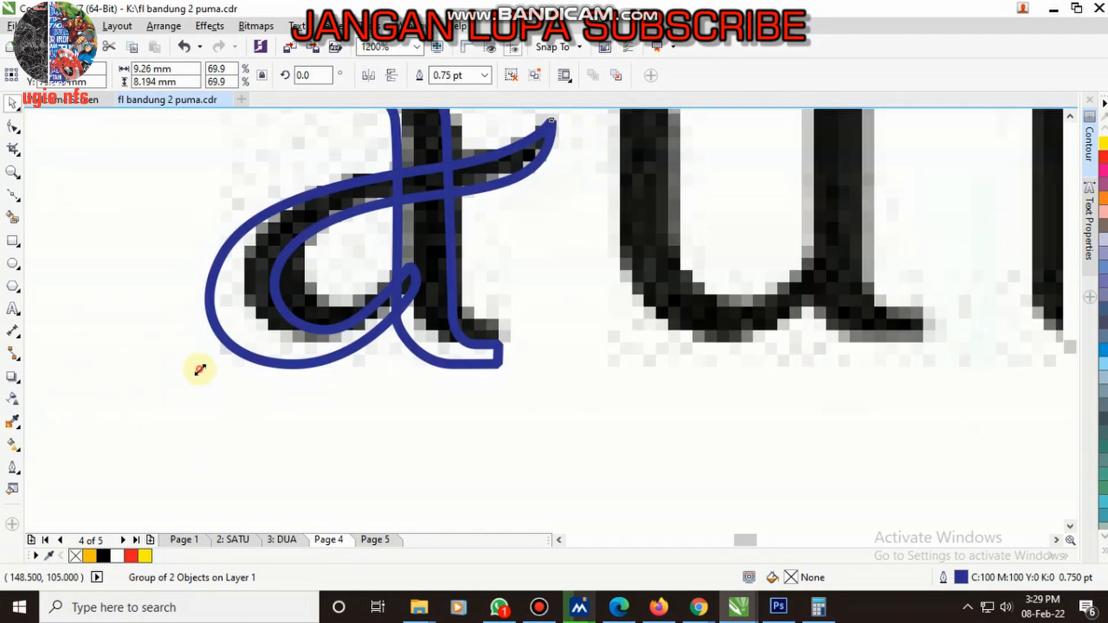
scroll(225, 349, "down", 2)
scroll(311, 358, "down", 2)
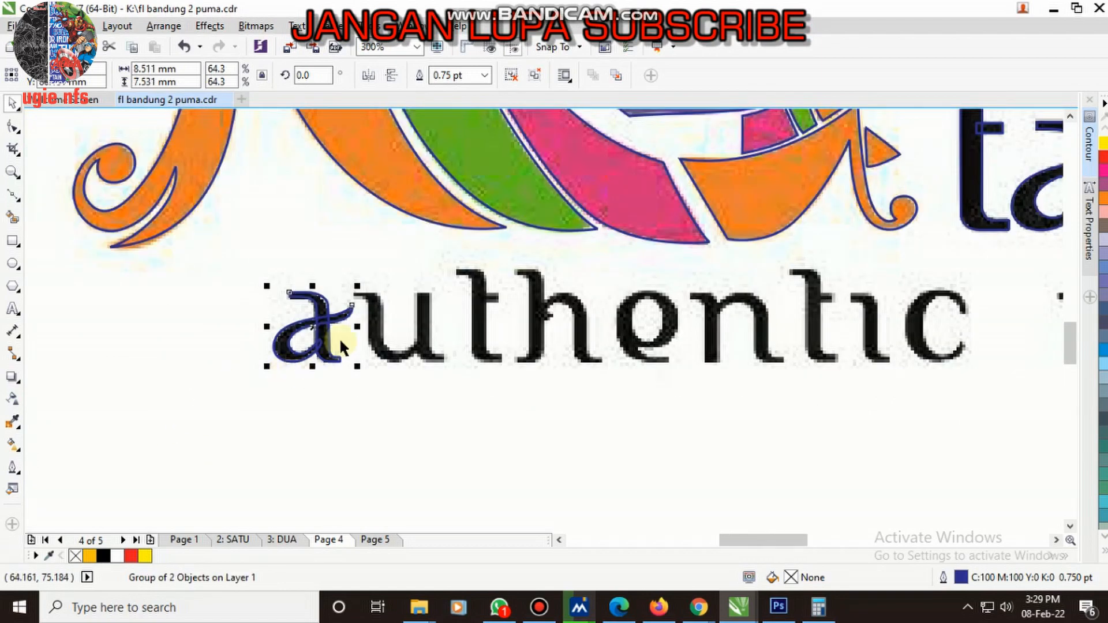
- Copy both curves of the n in "tanah" onto the u of "authentic" and group them
scroll(340, 340, "down", 4)
scroll(451, 328, "up", 2)
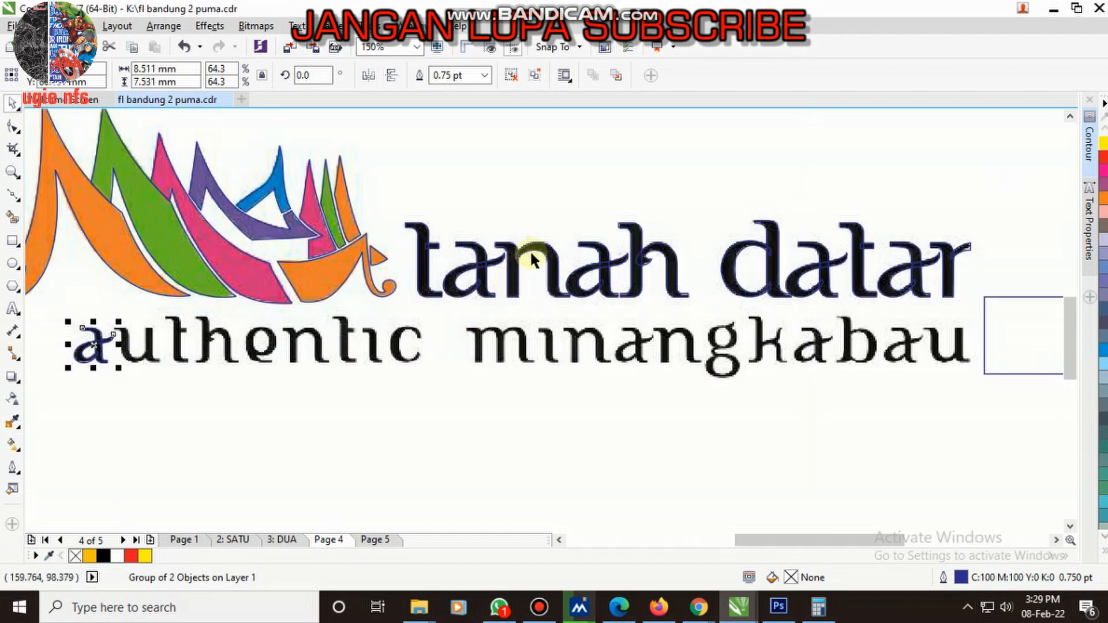
left_click(513, 269)
left_click(512, 273, "shift")
left_click_drag(510, 271, 122, 356)
key("ctrl+g")
scroll(116, 338, "up", 4)
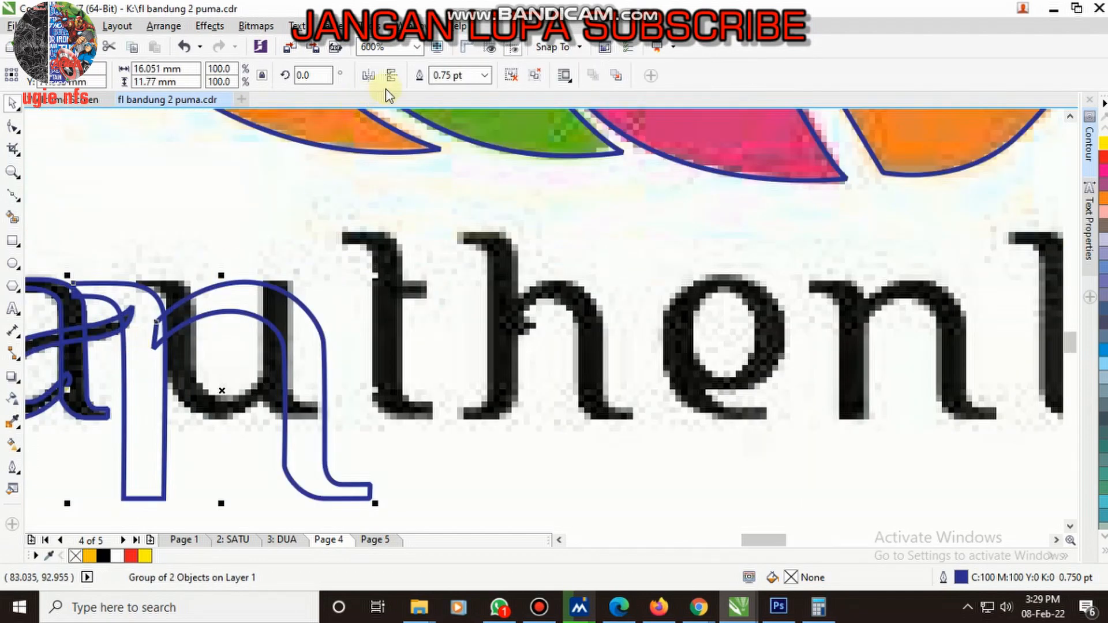
- Mirror the n copy vertically and horizontally, and fit it over the u of "authentic" at about 9.8 by 7.2 mm
left_click(392, 75)
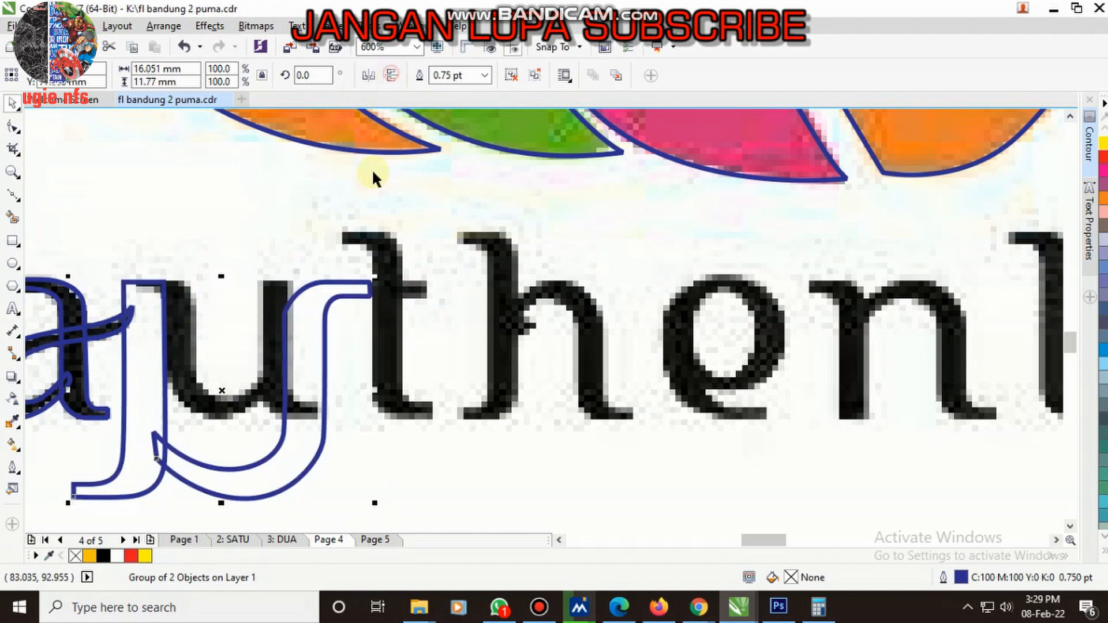
left_click(372, 74)
left_click_drag(375, 275, 246, 369)
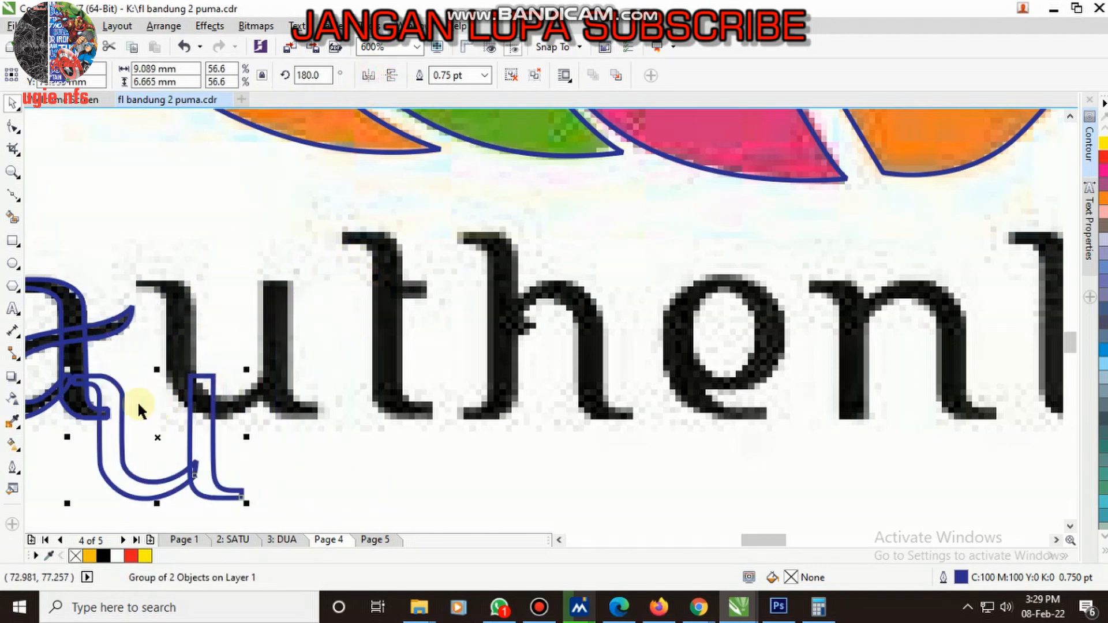
left_click_drag(150, 361, 179, 306)
scroll(201, 375, "up", 2)
left_click_drag(422, 443, 445, 475)
scroll(470, 408, "down", 4)
scroll(632, 277, "up", 2)
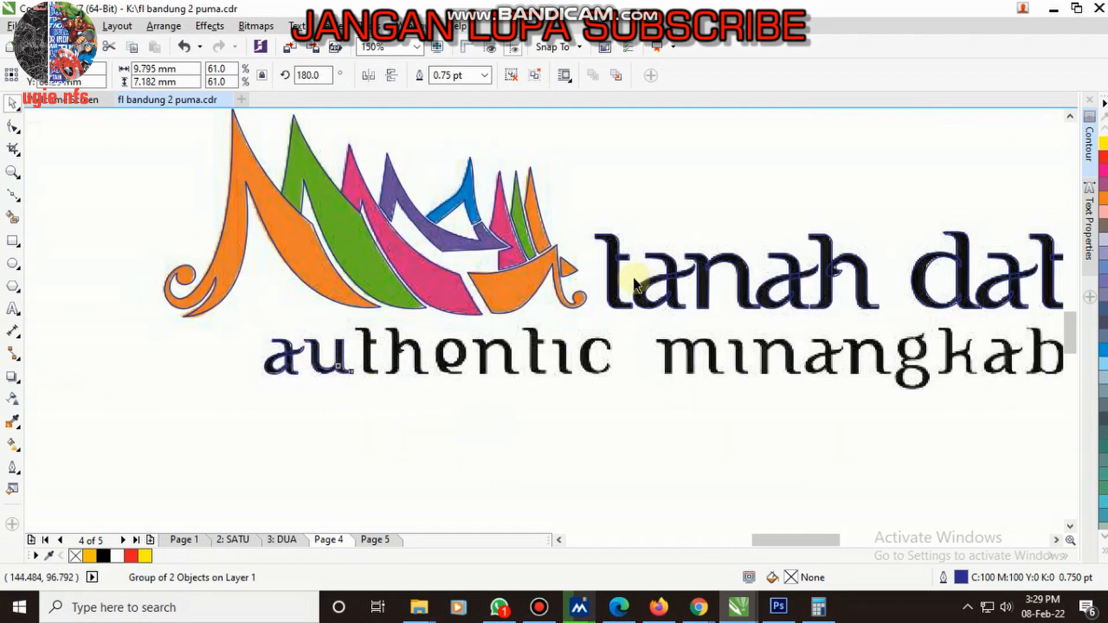
- Copy the t of "tanah" onto the first t of "authentic" and scale it to about 4.9 by 9.9 mm
left_click_drag(590, 205, 118, 360)
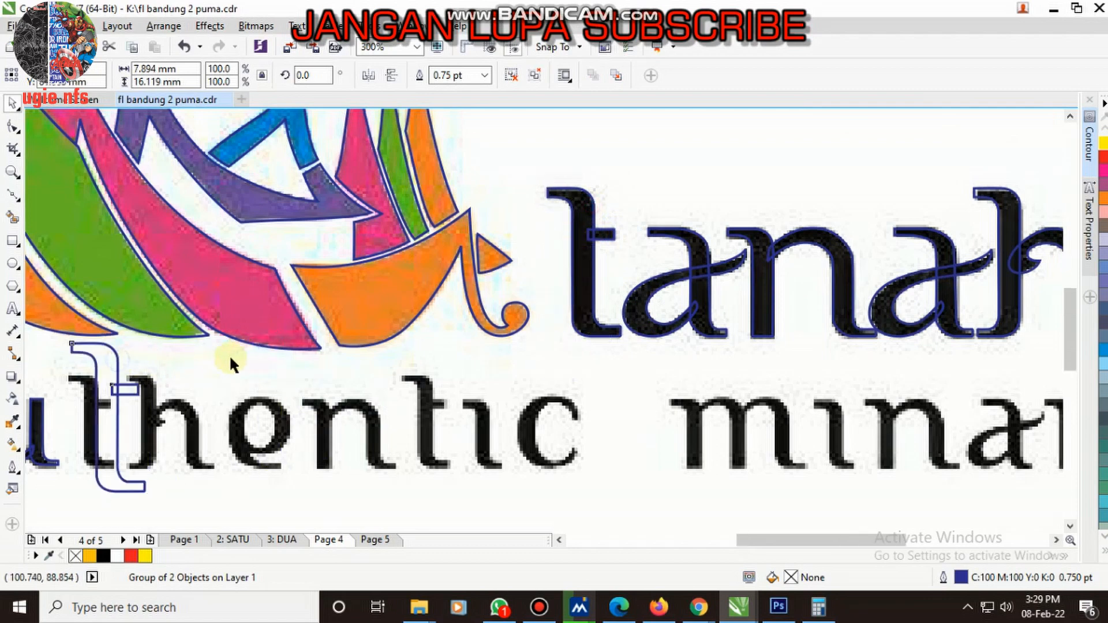
scroll(216, 371, "up", 2)
left_click_drag(459, 301, 427, 338)
scroll(427, 341, "down", 3)
scroll(428, 438, "up", 5)
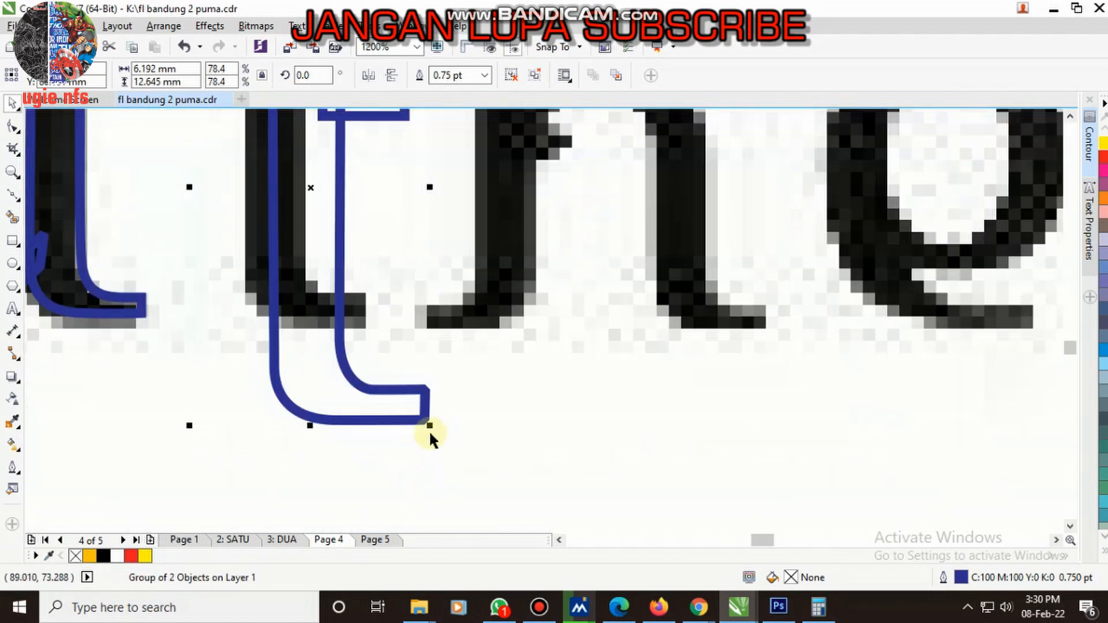
left_click_drag(429, 427, 378, 334)
scroll(321, 279, "down", 2)
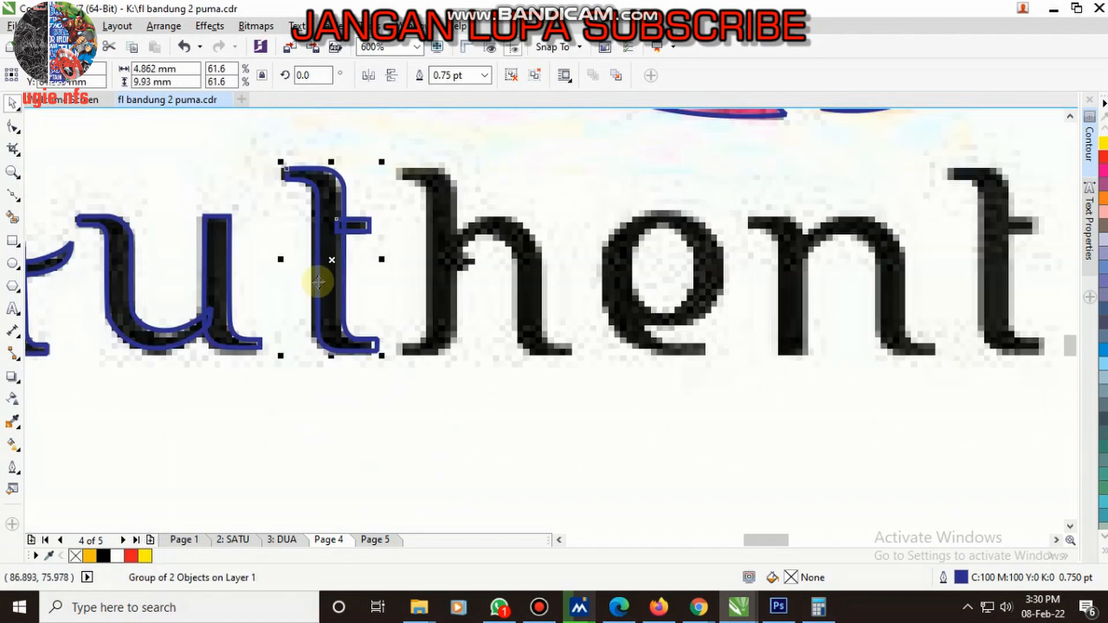
- Copy both curves of the h in "tanah" down to the "authentic" line and group them
scroll(348, 281, "up", 2)
scroll(292, 288, "down", 3)
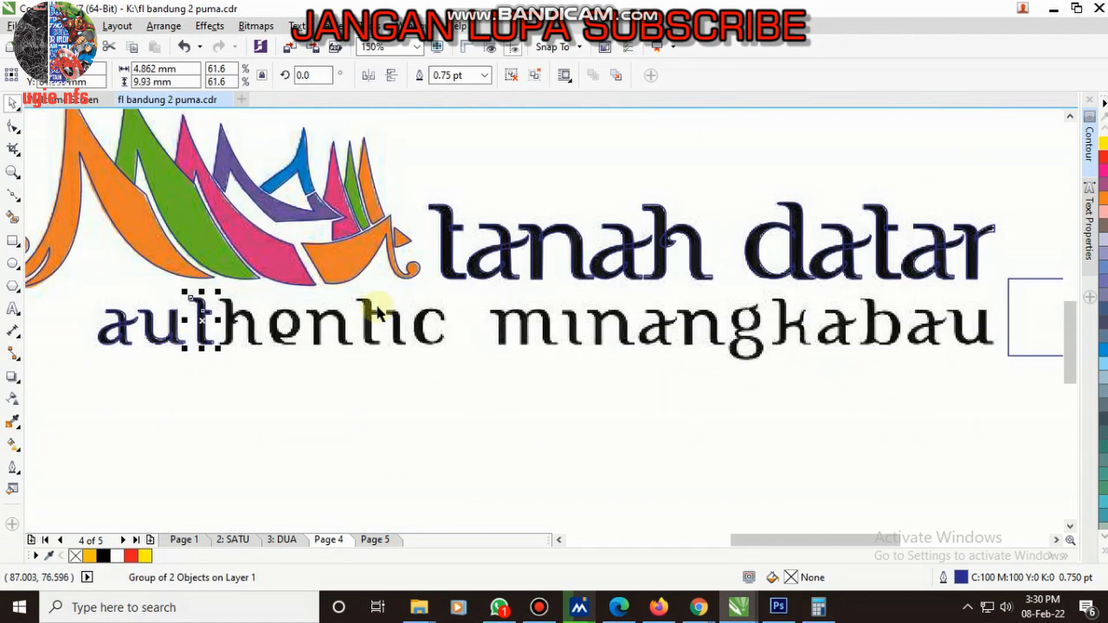
scroll(672, 262, "up", 1)
left_click(691, 237)
left_click(646, 205, "shift")
left_click_drag(646, 205, 139, 354)
right_click(139, 353)
scroll(304, 387, "down", 2)
scroll(164, 397, "up", 2)
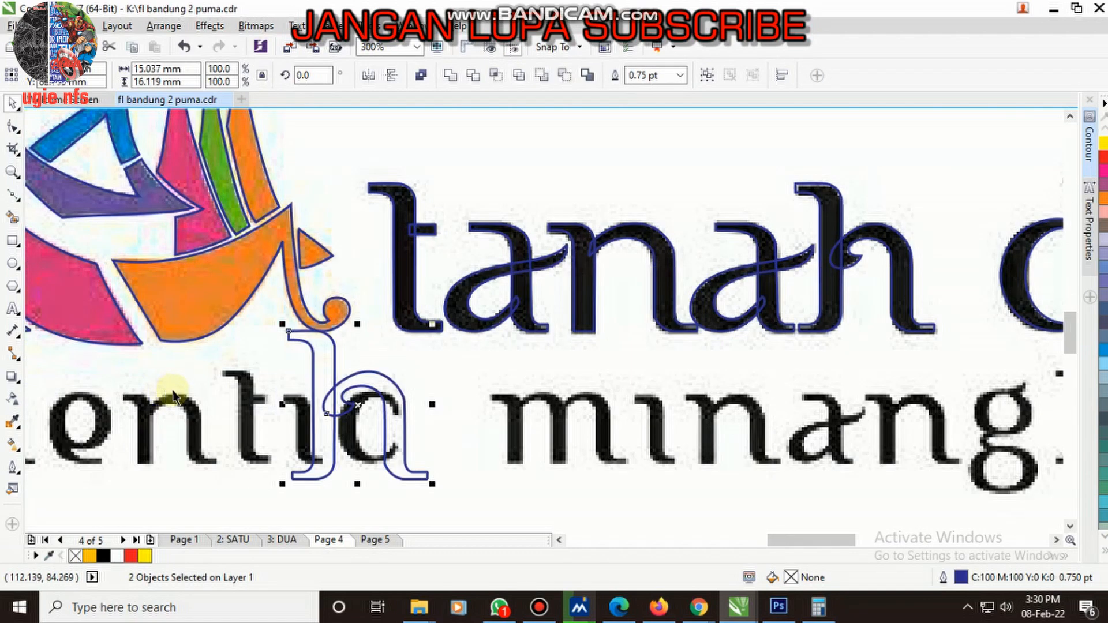
key("ctrl+g")
scroll(173, 397, "down", 2)
scroll(411, 378, "up", 2)
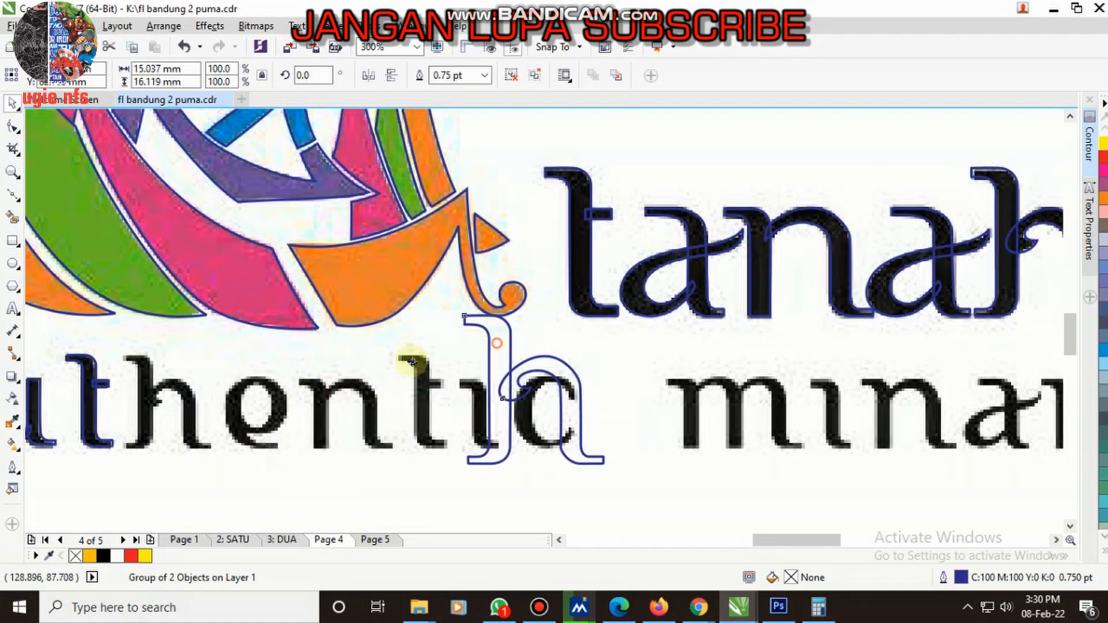
- Scale the h copy down over the h of "authentic", align its top with the traced t, and enlarge it to match the bitmap letter
left_click_drag(411, 362, 183, 378)
left_click_drag(261, 322, 116, 345)
scroll(144, 398, "up", 2)
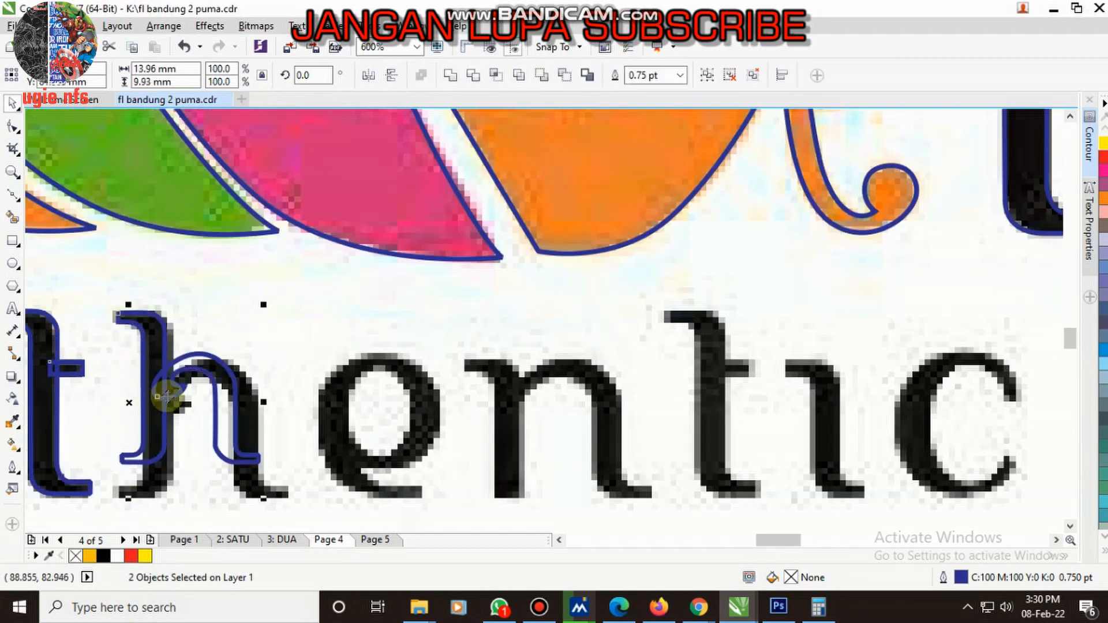
key("t")
left_click(322, 422)
left_click(219, 434)
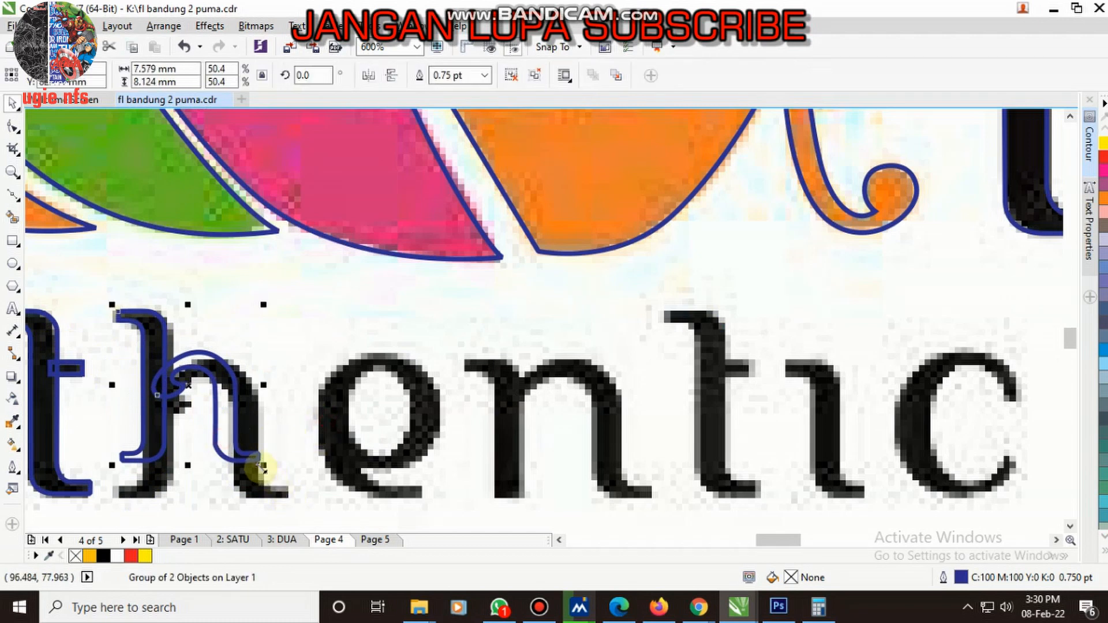
left_click_drag(263, 466, 294, 511)
left_click(351, 362)
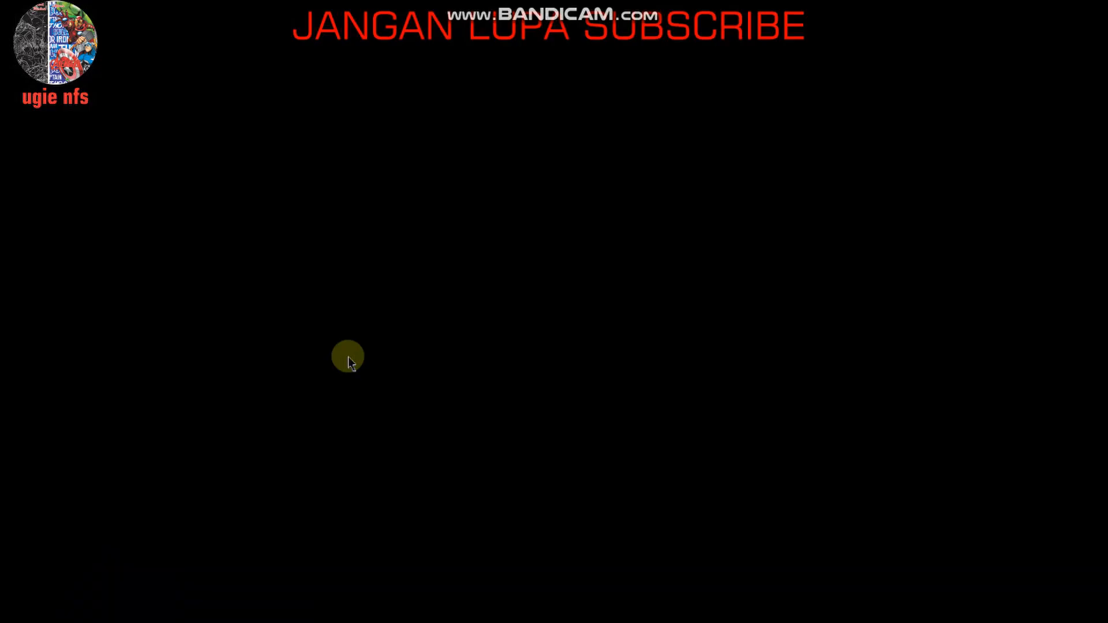
scroll(408, 411, "down", 2)
scroll(419, 429, "up", 2)
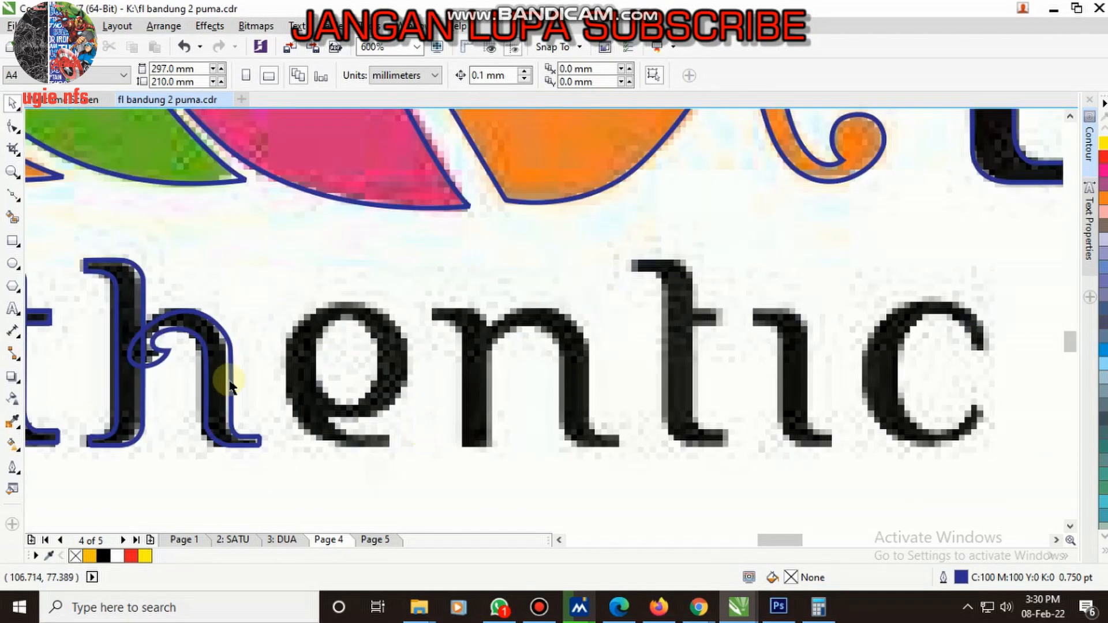
- Trace the outer edge of the e in "authentic" with a Bezier curve from the bowl's lower junction around its right side, over the top and down the left
left_click(12, 198)
scroll(400, 383, "down", 2)
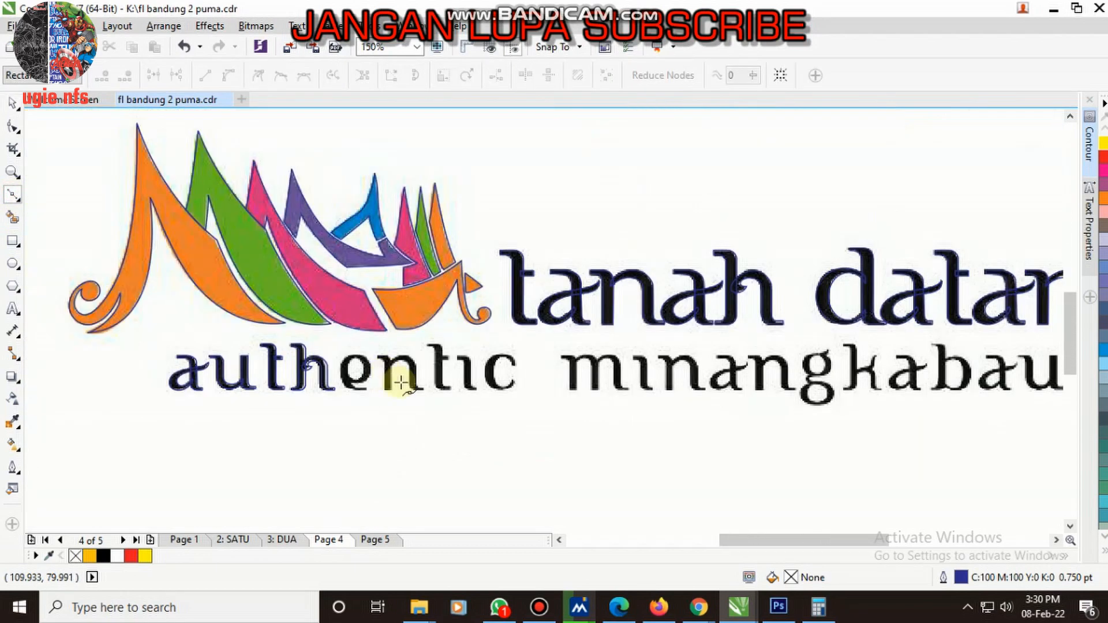
scroll(354, 392, "up", 3)
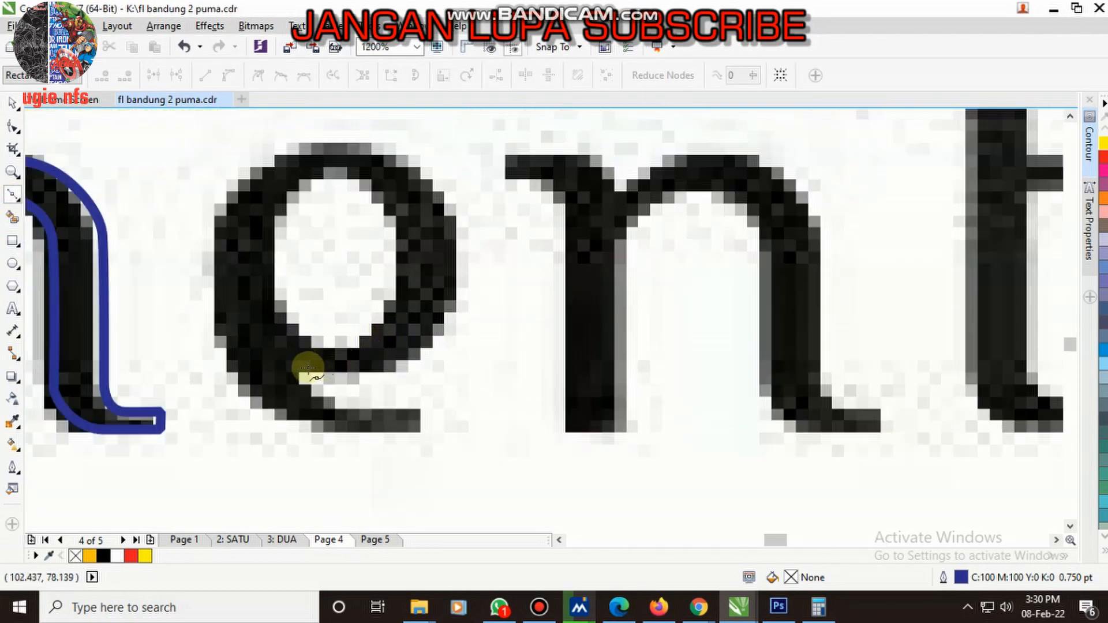
scroll(307, 368, "down", 3)
scroll(685, 327, "down", 1)
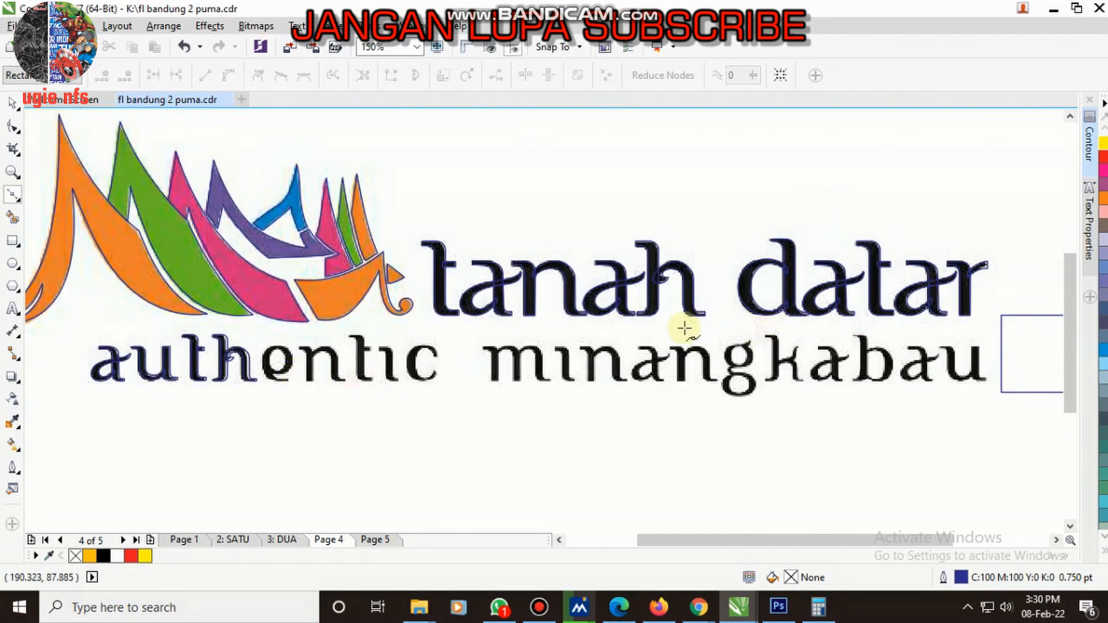
scroll(789, 314, "up", 1)
scroll(153, 376, "up", 4)
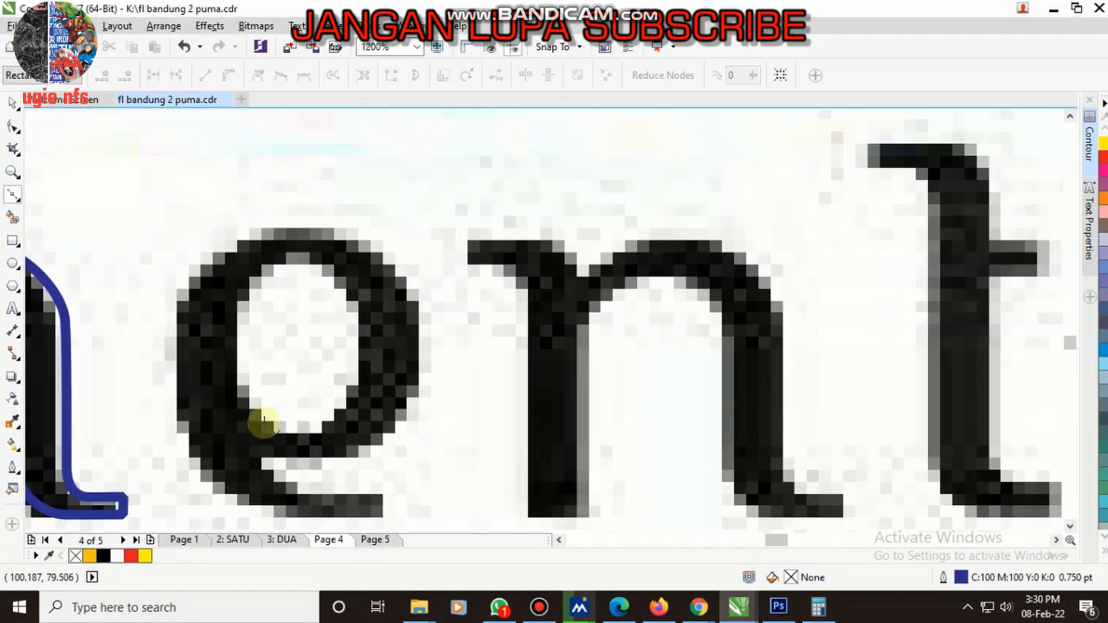
left_click(214, 478)
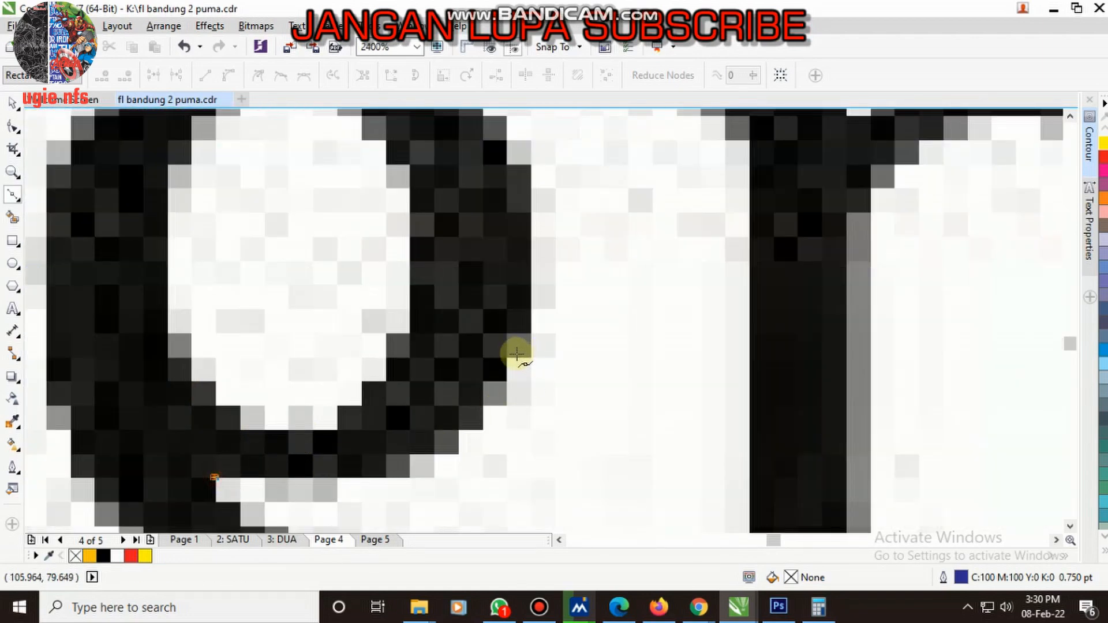
left_click_drag(517, 354, 596, 173)
scroll(501, 383, "down", 2)
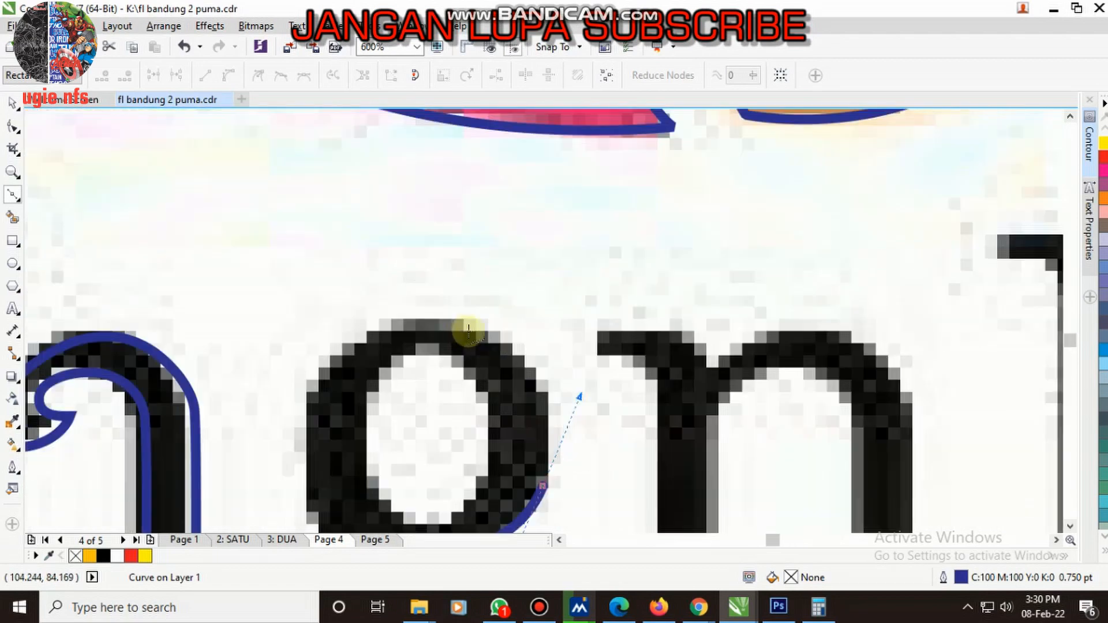
scroll(466, 331, "up", 1)
left_click_drag(418, 304, 284, 293)
scroll(470, 303, "down", 2)
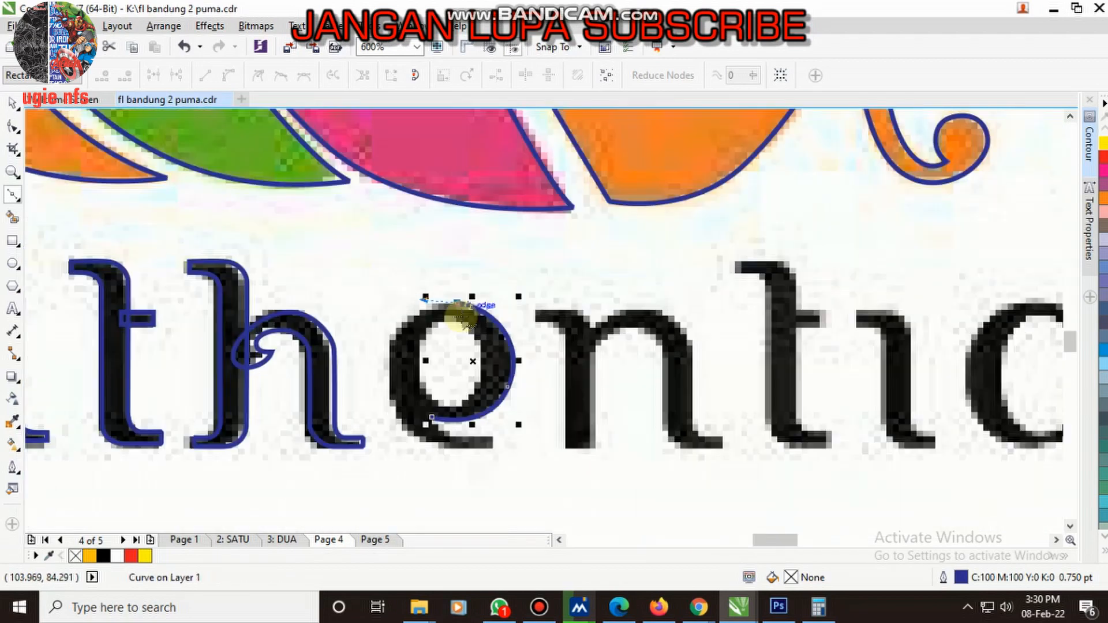
scroll(461, 316, "up", 2)
left_click_drag(461, 258, 456, 425)
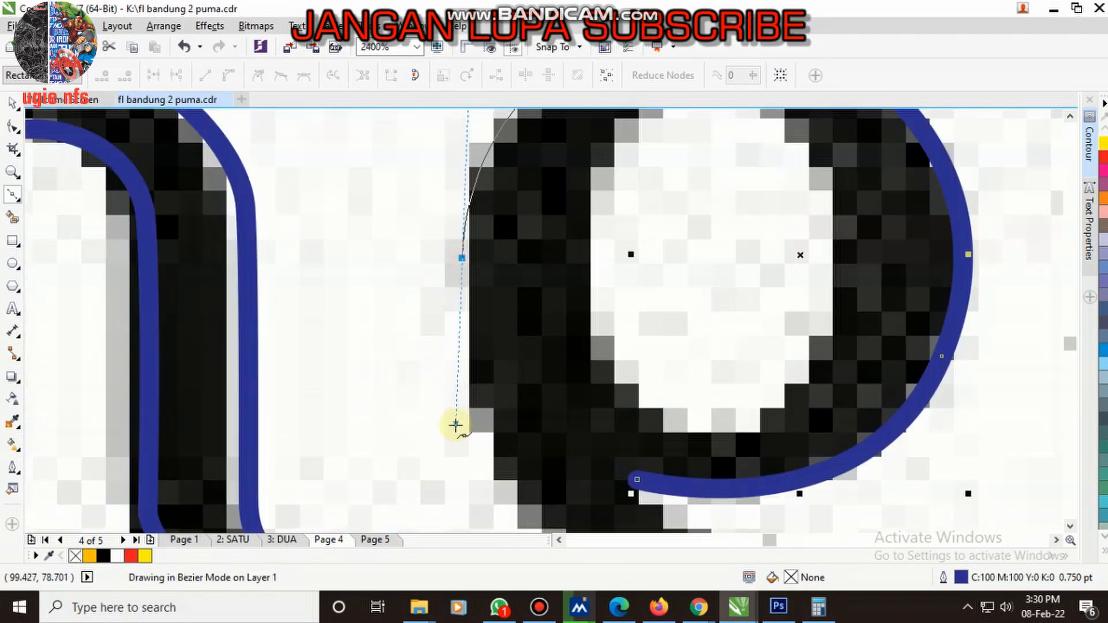
scroll(465, 371, "down", 2)
scroll(556, 433, "up", 2)
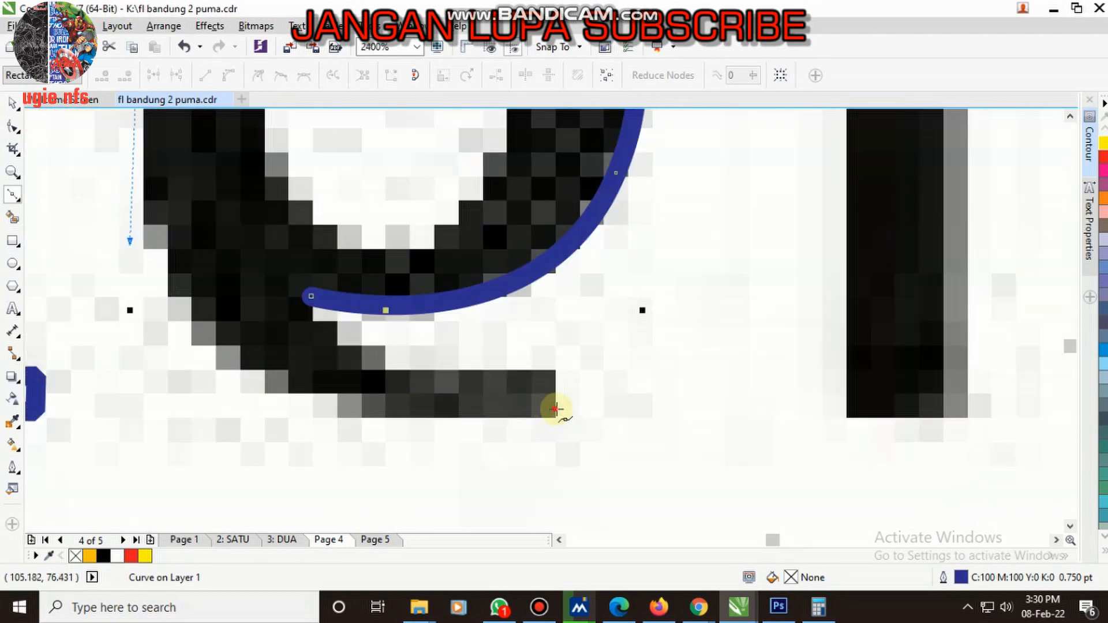
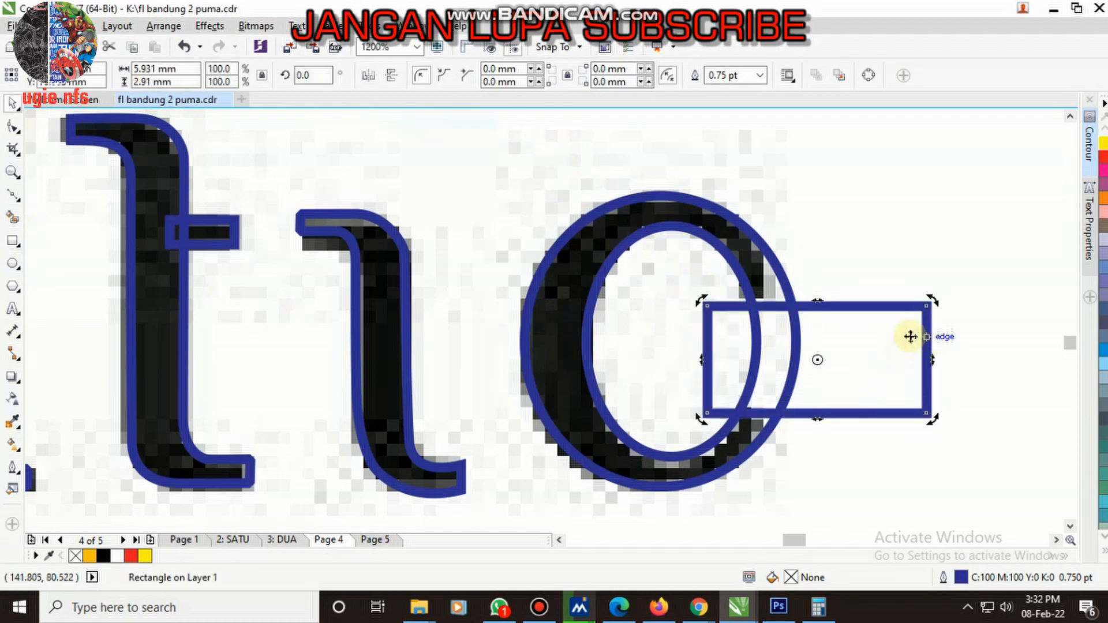
- Fit the rectangle over the right-hand opening of the c in "authentic", trim the c outline with it and delete the rectangle
left_click_drag(883, 330, 863, 323)
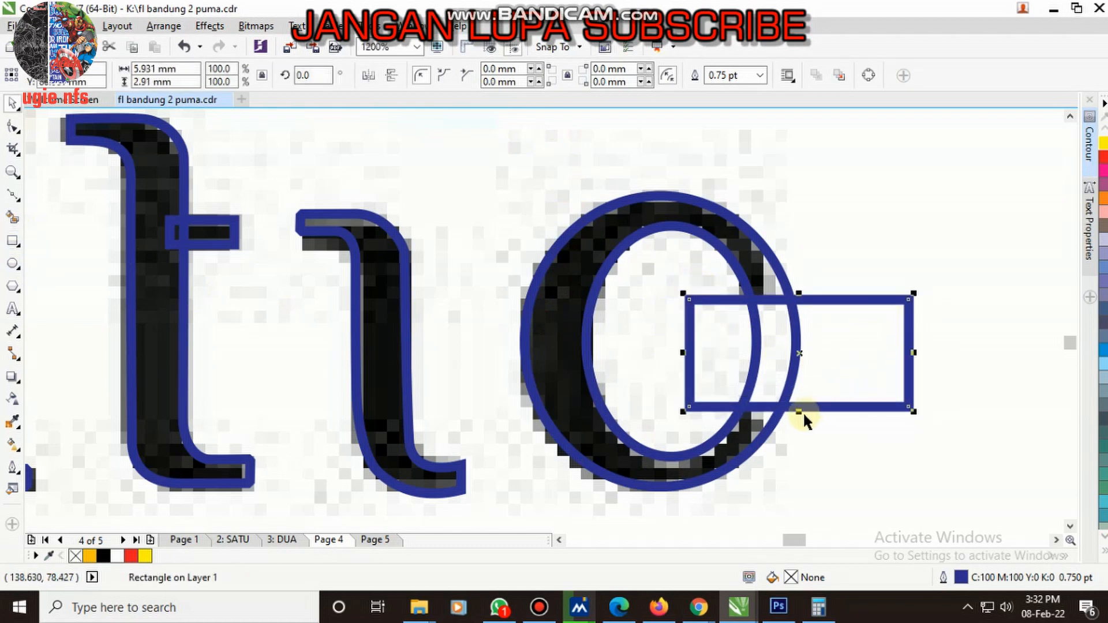
left_click_drag(803, 414, 801, 423)
left_click(537, 364, "shift")
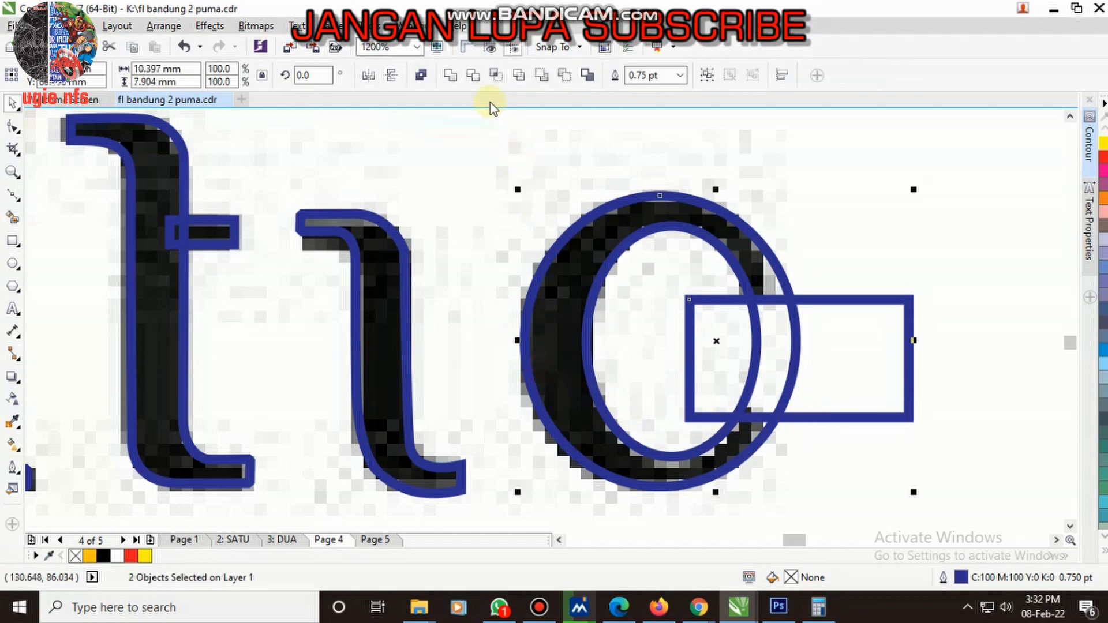
left_click(470, 81)
left_click(832, 343)
key("Delete")
scroll(462, 368, "down", 2)
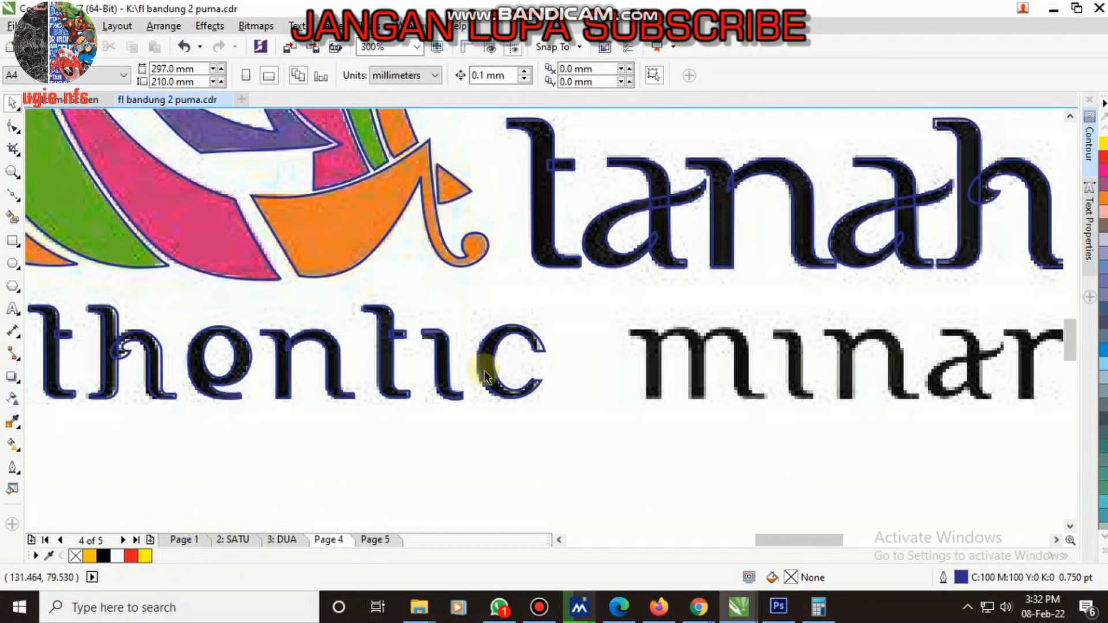
- Copy the grouped n of "authentic" onto the first two stems of the m in "minangkabau"
scroll(549, 388, "down", 1)
scroll(440, 371, "up", 1)
left_click(427, 372)
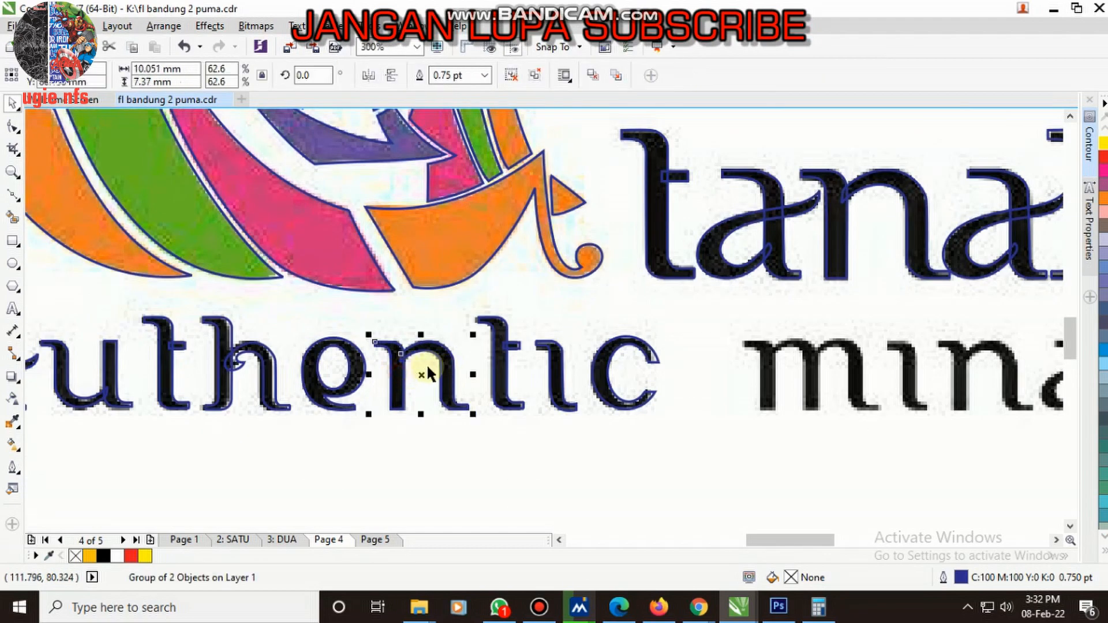
left_click_drag(430, 349, 793, 387)
scroll(852, 348, "up", 2)
scroll(606, 297, "down", 1)
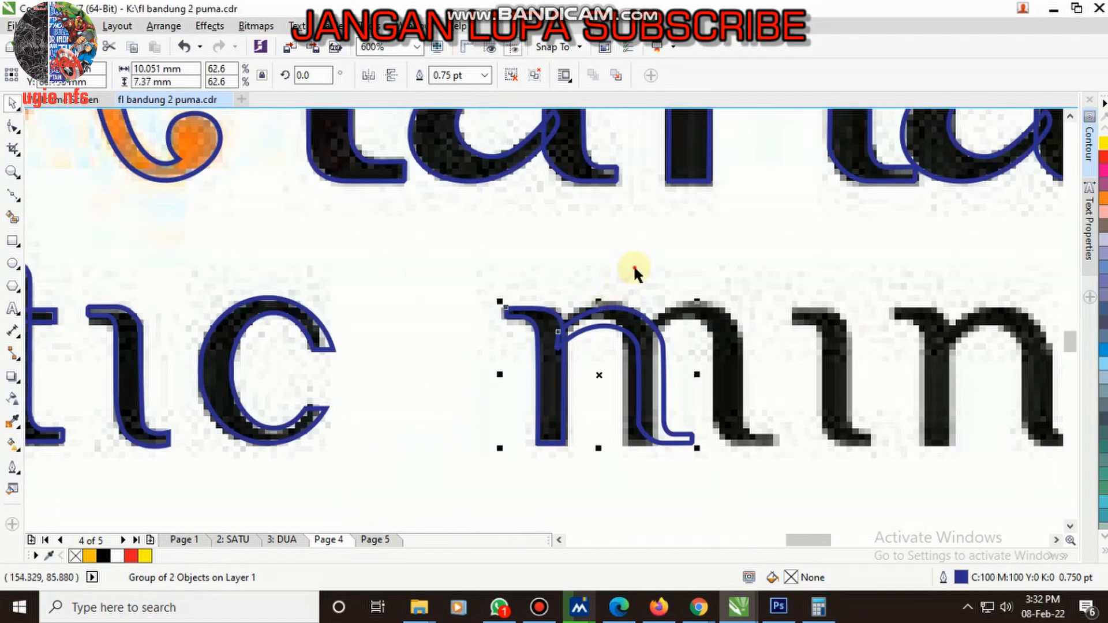
- Ungroup the n copy and move its arch curve onto the last stem of the m
left_click(632, 265)
scroll(656, 348, "up", 1)
left_click(639, 344)
right_click(592, 318)
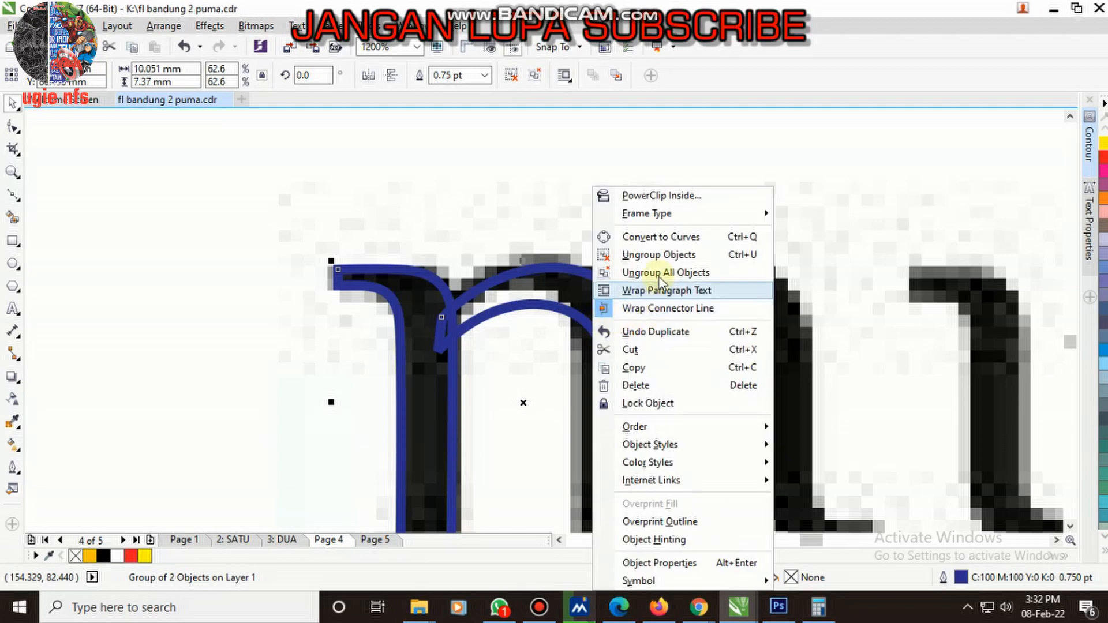
left_click(656, 254)
left_click(580, 292)
left_click_drag(642, 308, 740, 338)
- Reshape the arch's nodes so its outer shoulder, inner curve and pointed junction follow the last stem of the bitmap m
scroll(695, 274, "up", 1)
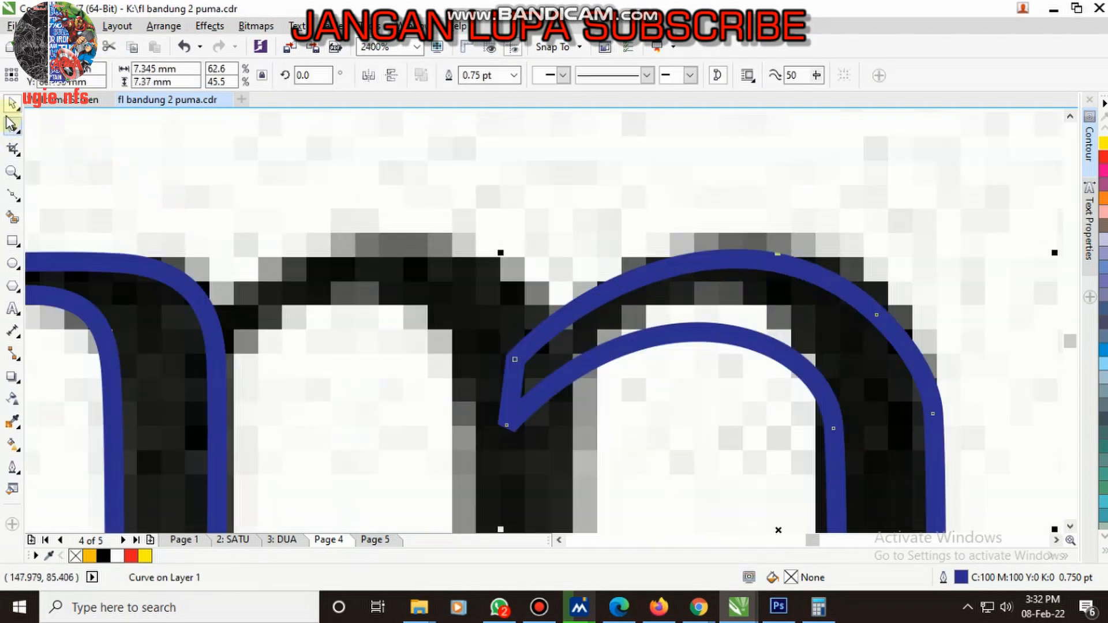
left_click(1074, 516)
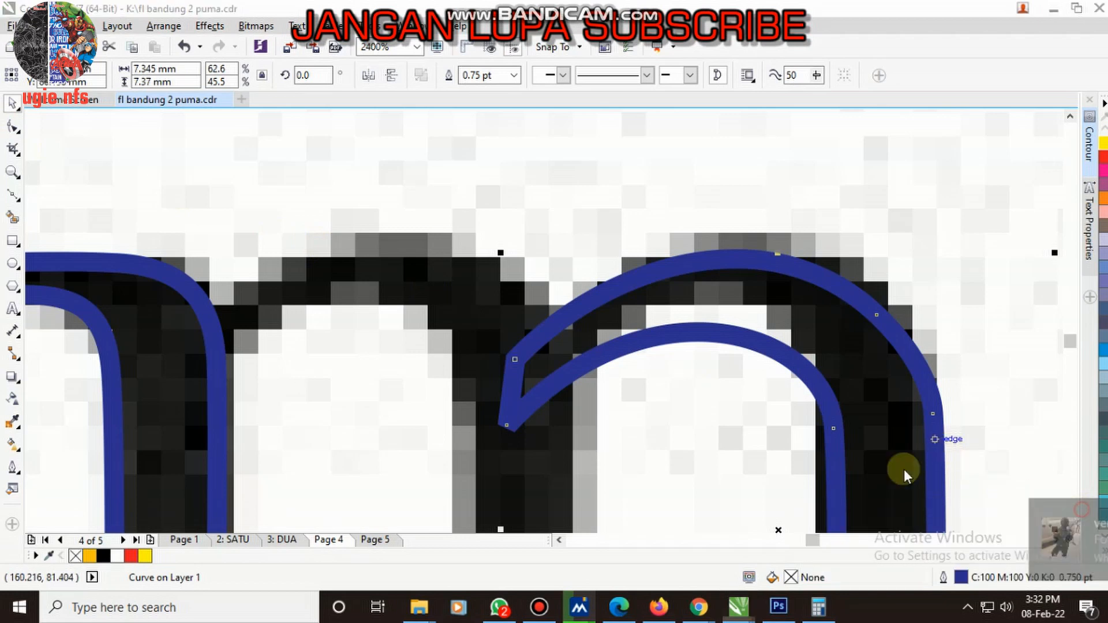
left_click(698, 332)
left_click(14, 127)
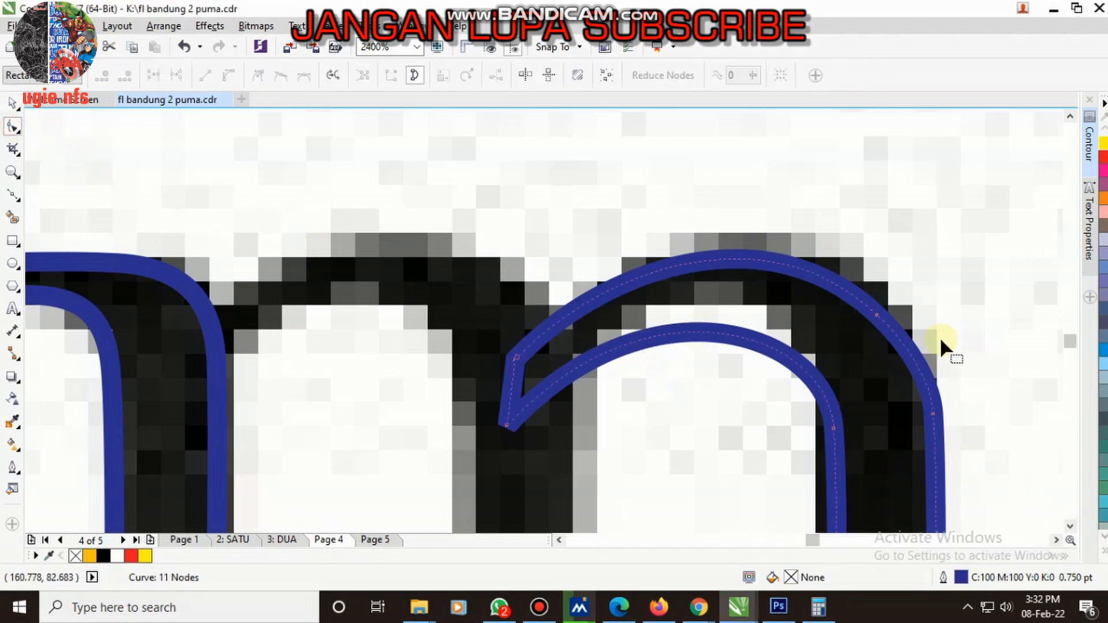
left_click_drag(875, 325, 880, 292)
left_click(687, 330)
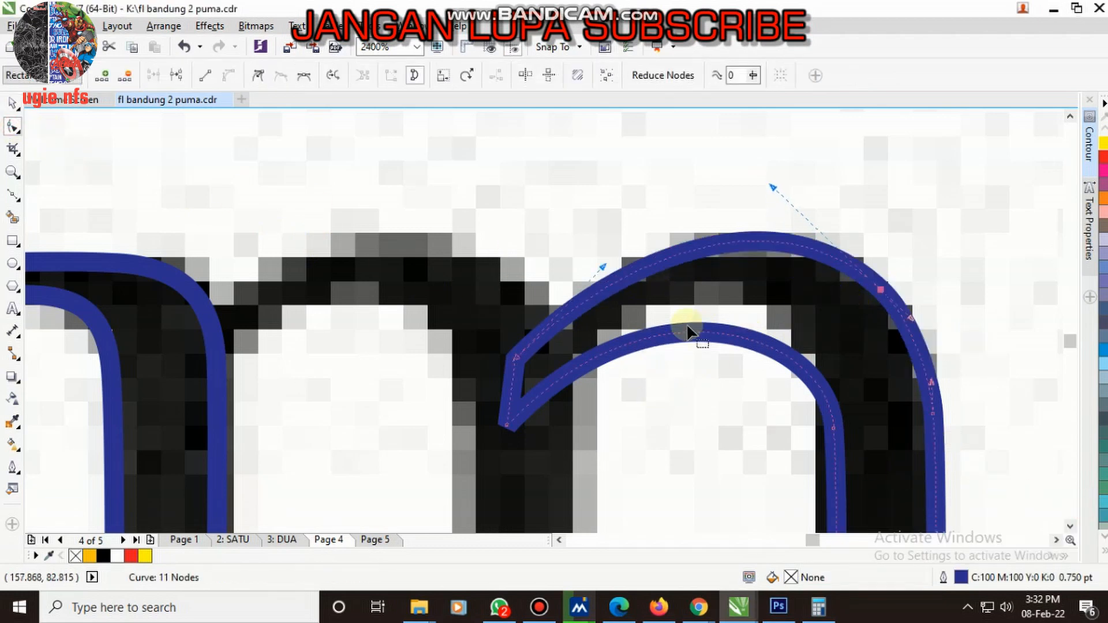
left_click_drag(507, 426, 530, 403)
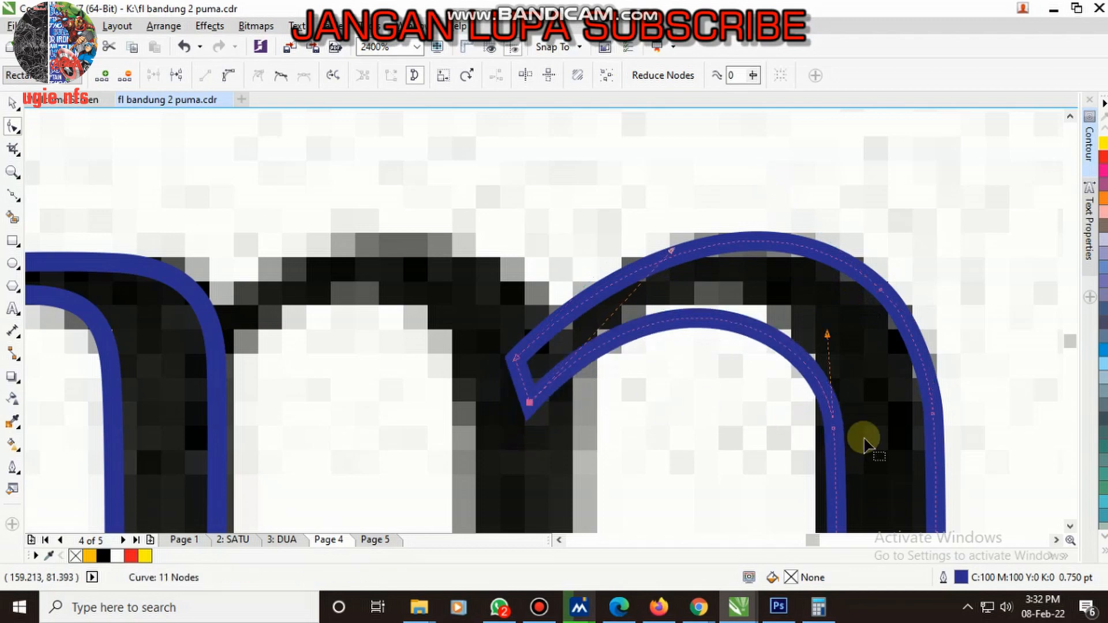
left_click_drag(835, 432, 836, 403)
scroll(799, 363, "down", 1)
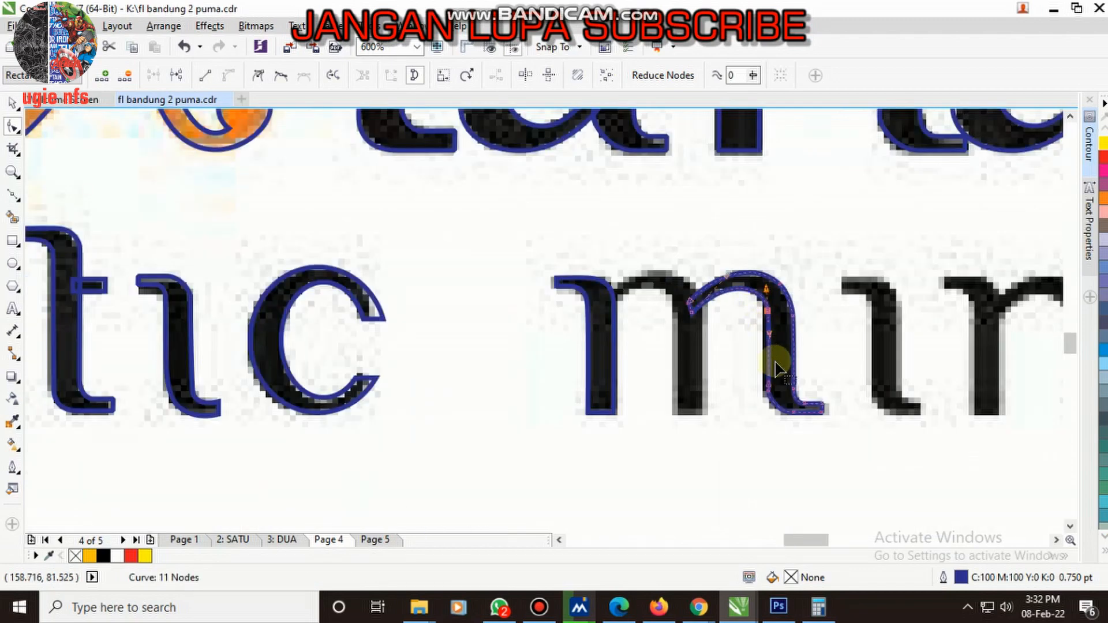
- Copy the reshaped arch onto the m's middle stem and extend the copy's foot nodes down below the baseline
key("space")
left_click_drag(766, 316, 594, 310)
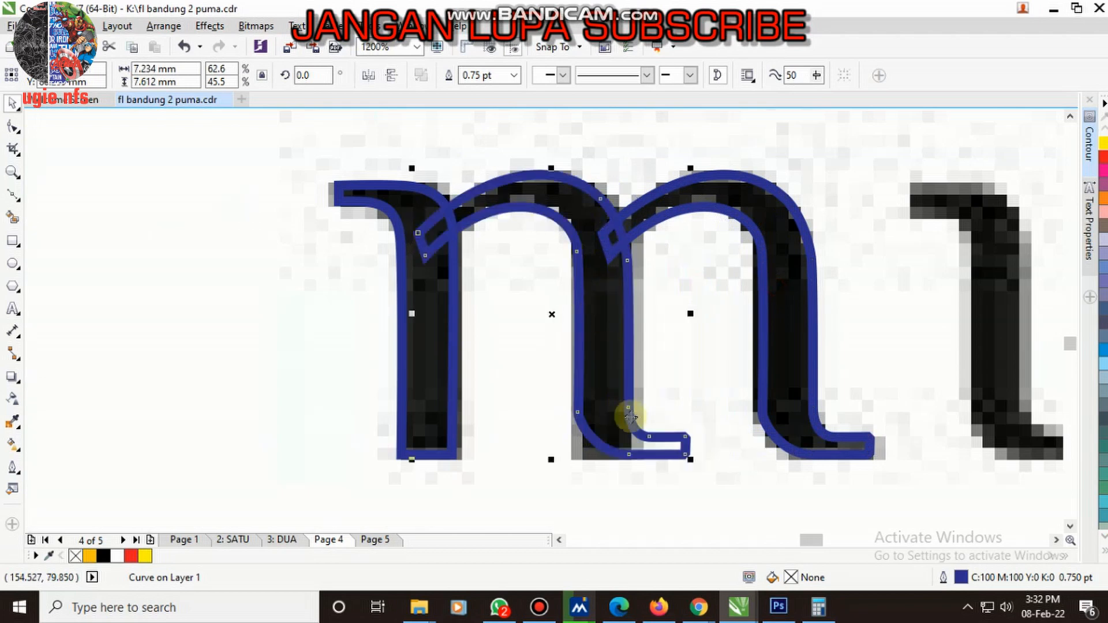
key("space")
left_click_drag(705, 488, 705, 487)
left_click_drag(684, 437, 685, 508)
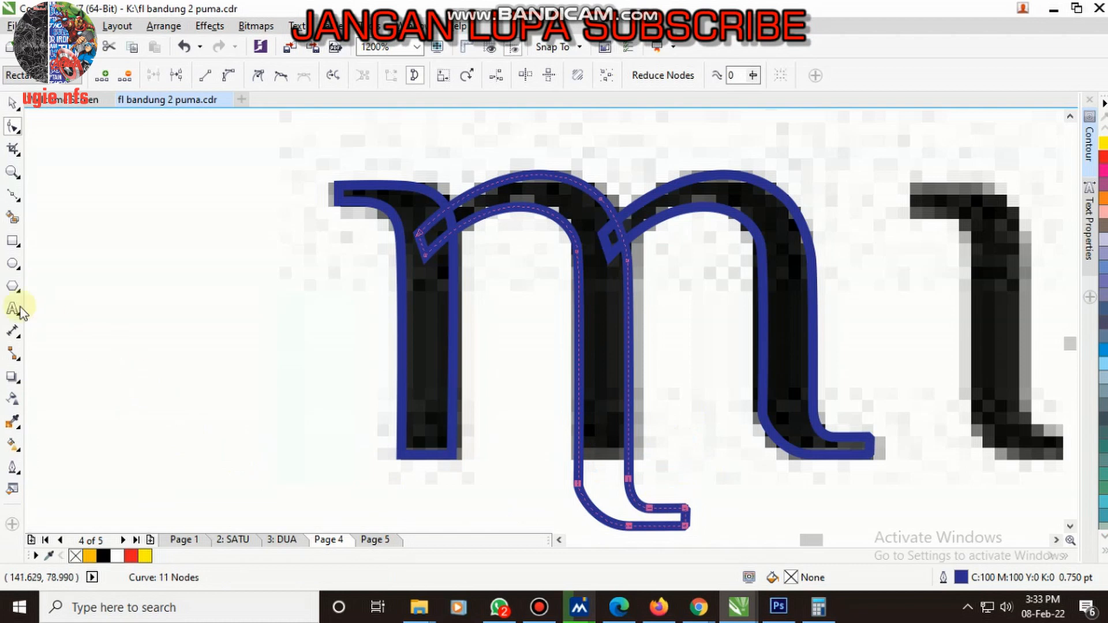
- Draw a rectangle under the m's baseline, trim the middle stem's foot off with it and delete the leftover rectangle
left_click(14, 243)
left_click_drag(414, 454, 863, 548)
left_click(608, 307, "shift")
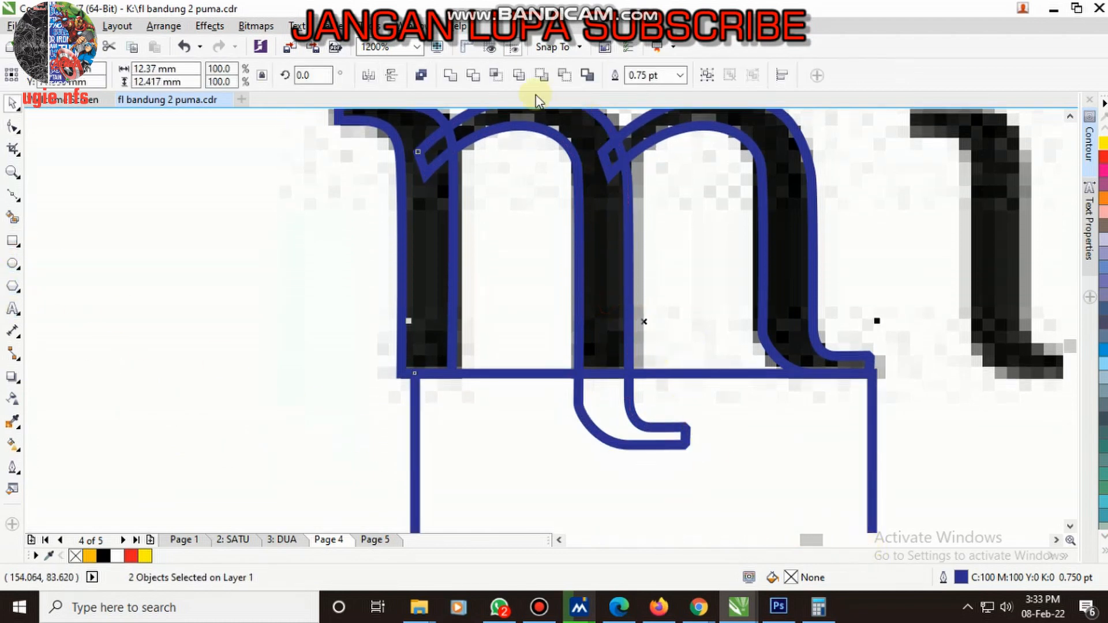
left_click(480, 73)
left_click(703, 420)
key("Delete")
scroll(467, 358, "down", 2)
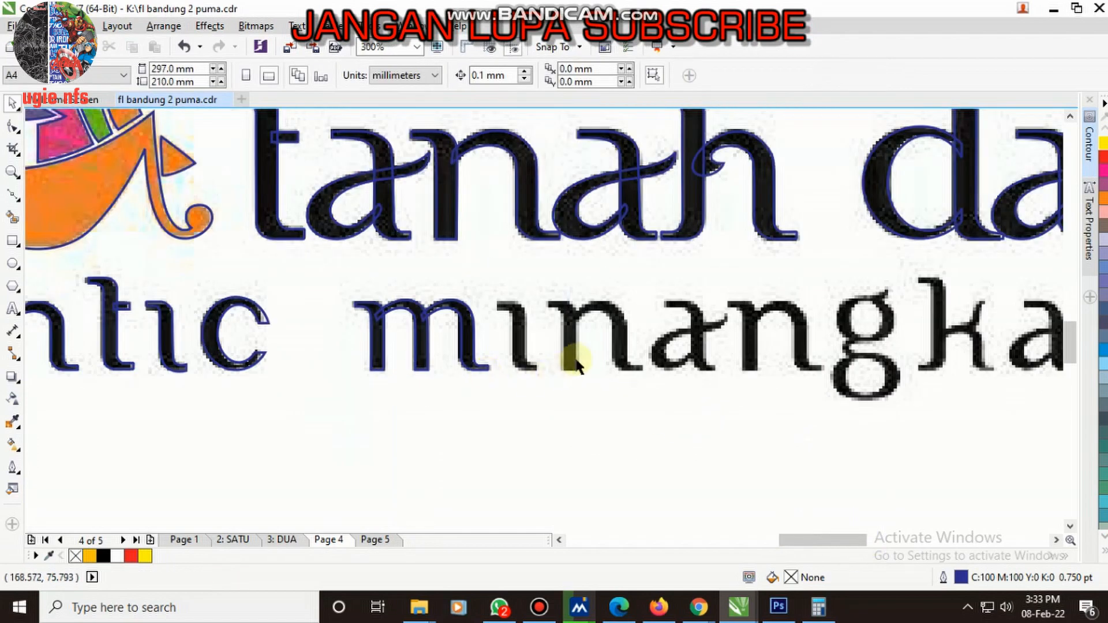
- Copy the i of "authentic" onto the i of "minangkabau"
scroll(523, 326, "up", 1)
scroll(523, 328, "down", 3)
scroll(339, 349, "up", 2)
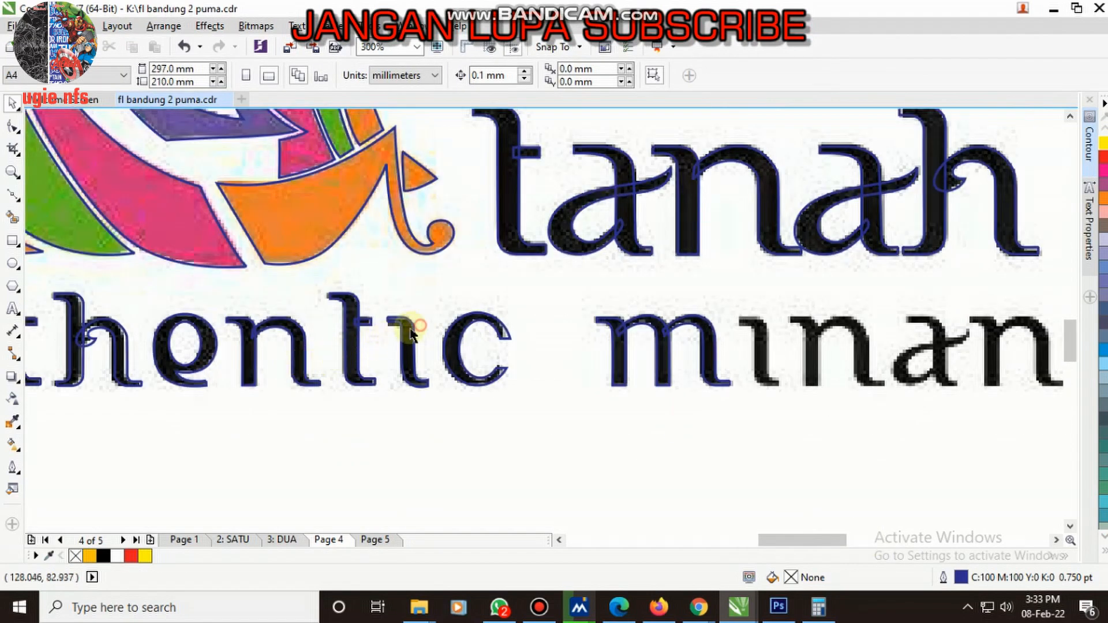
left_click(404, 348)
left_click(764, 375)
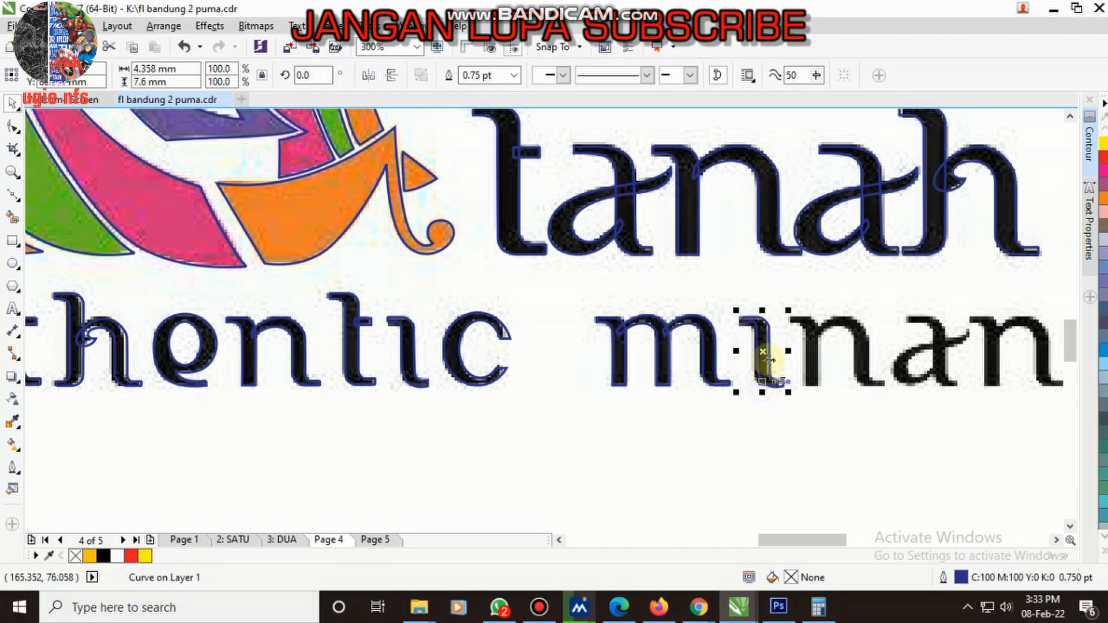
scroll(756, 369, "up", 3)
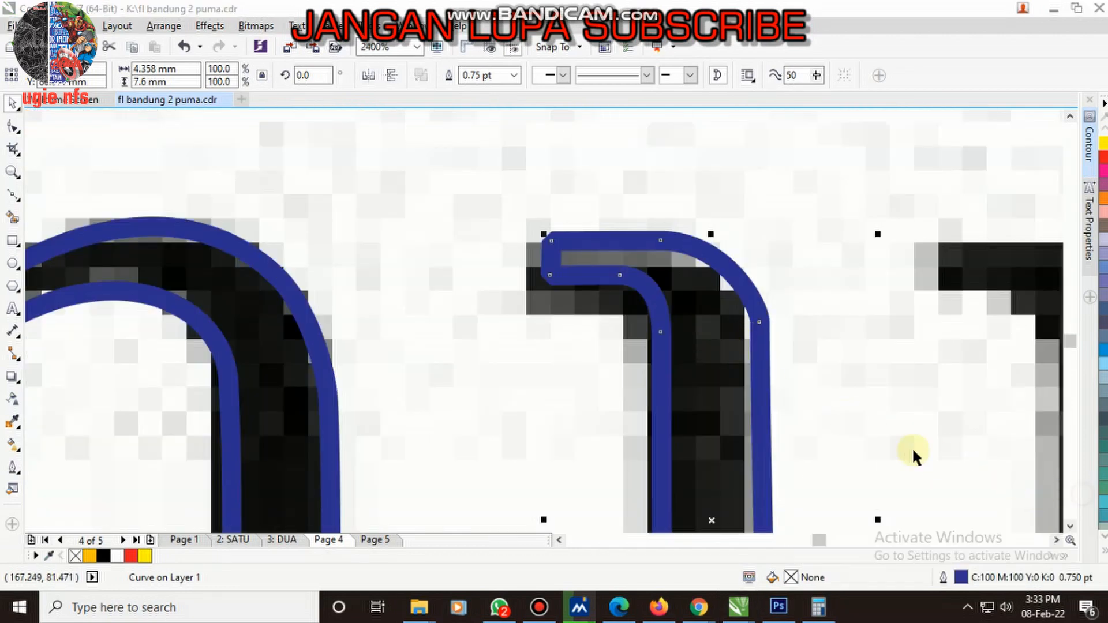
scroll(678, 308, "down", 1)
scroll(178, 341, "down", 3)
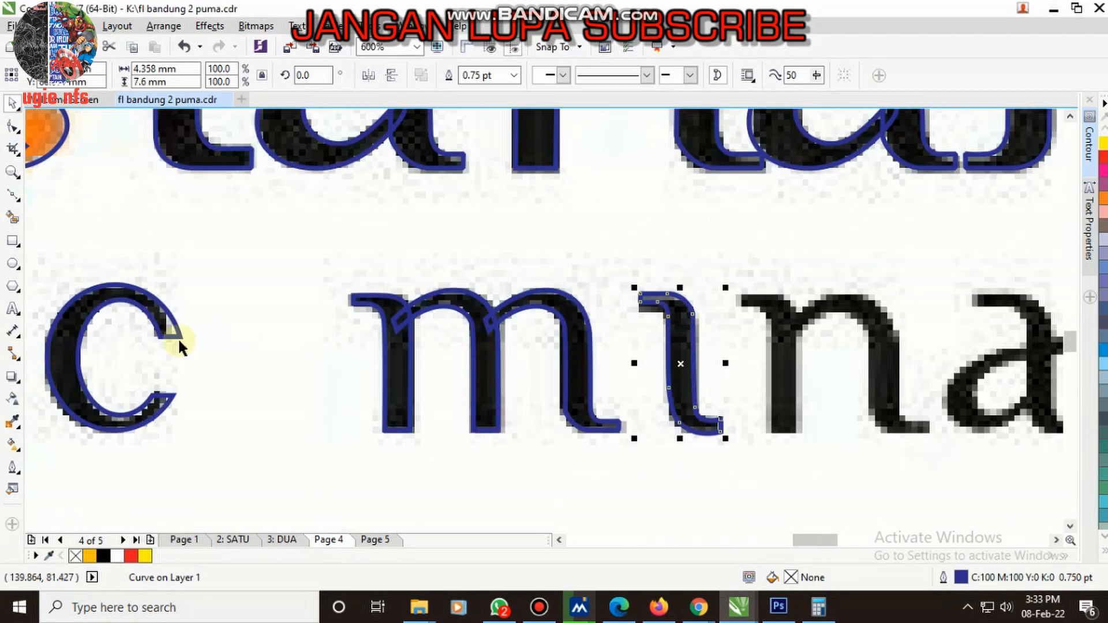
- Copy the grouped n of "authentic" onto the first n of "minangkabau"
scroll(248, 341, "up", 1)
left_click(261, 330)
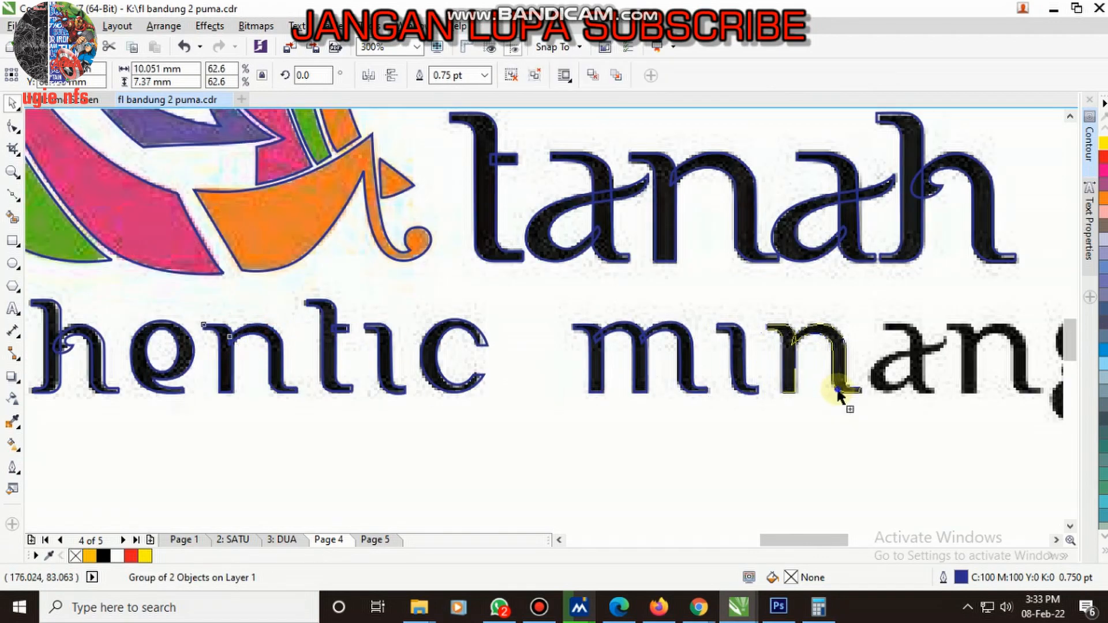
left_click(840, 388)
scroll(857, 364, "up", 1)
scroll(663, 375, "down", 2)
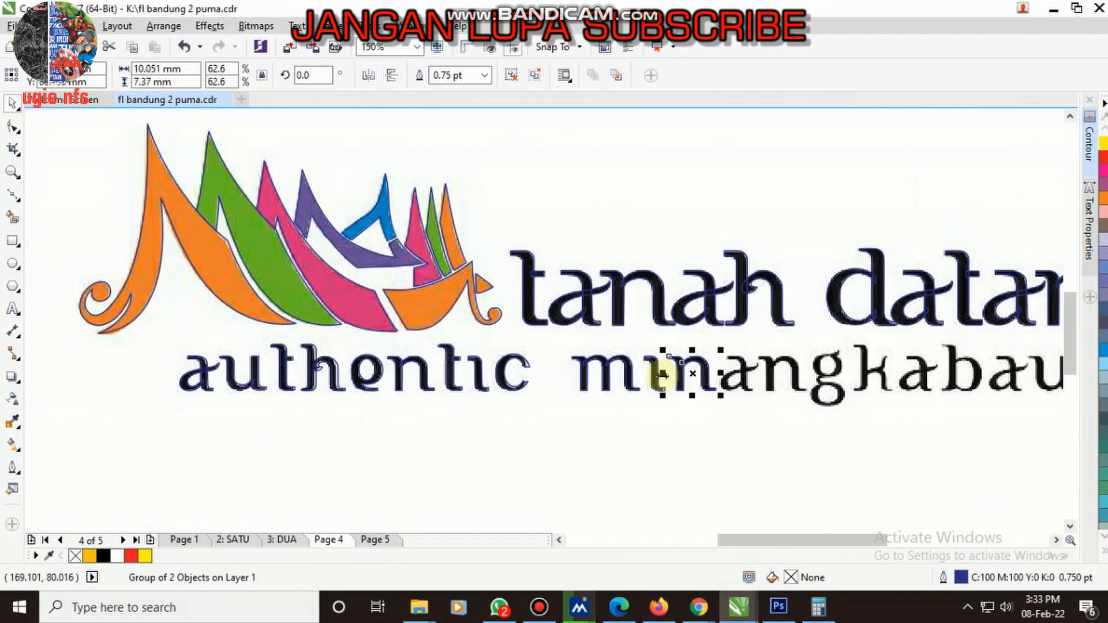
scroll(523, 365, "up", 1)
scroll(393, 369, "down", 1)
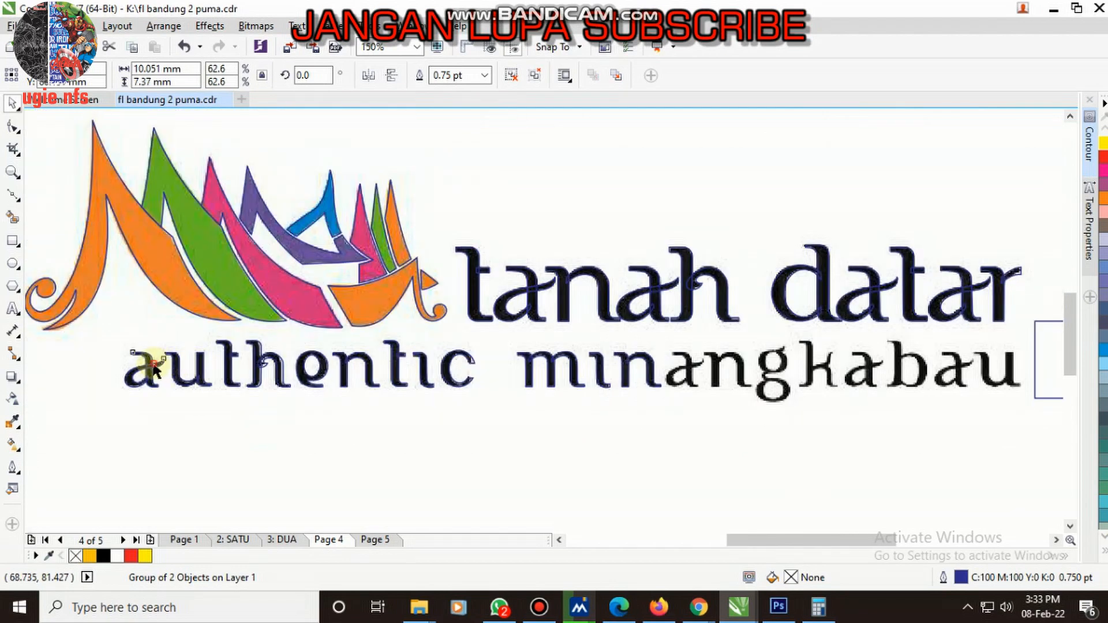
- Copy the grouped a of "authentic" to "minangkabau" and align it over the first bitmap a
left_click(680, 378)
scroll(699, 379, "up", 4)
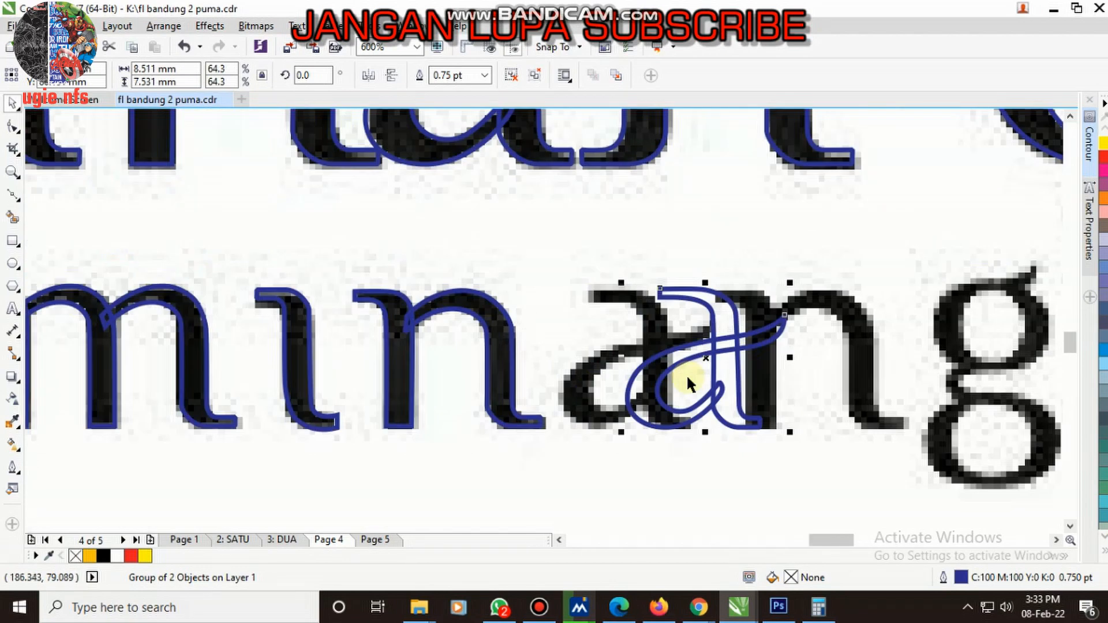
left_click_drag(745, 303, 600, 322)
scroll(577, 323, "down", 2)
- Copy the traced first n of "minangkabau" onto the n before the g
left_click(450, 325)
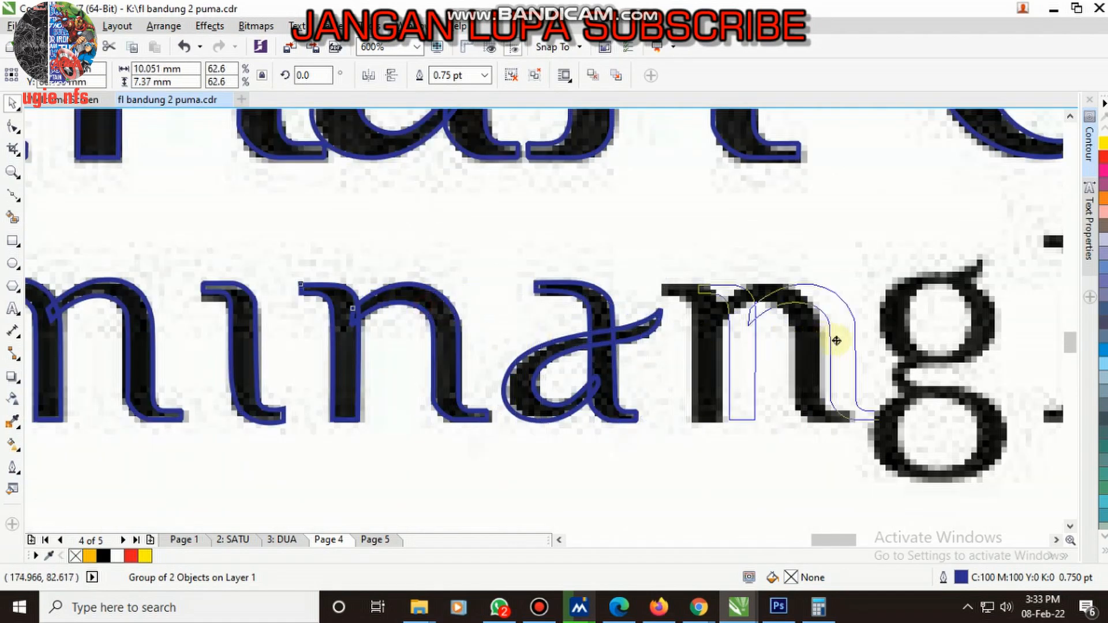
scroll(782, 348, "down", 4)
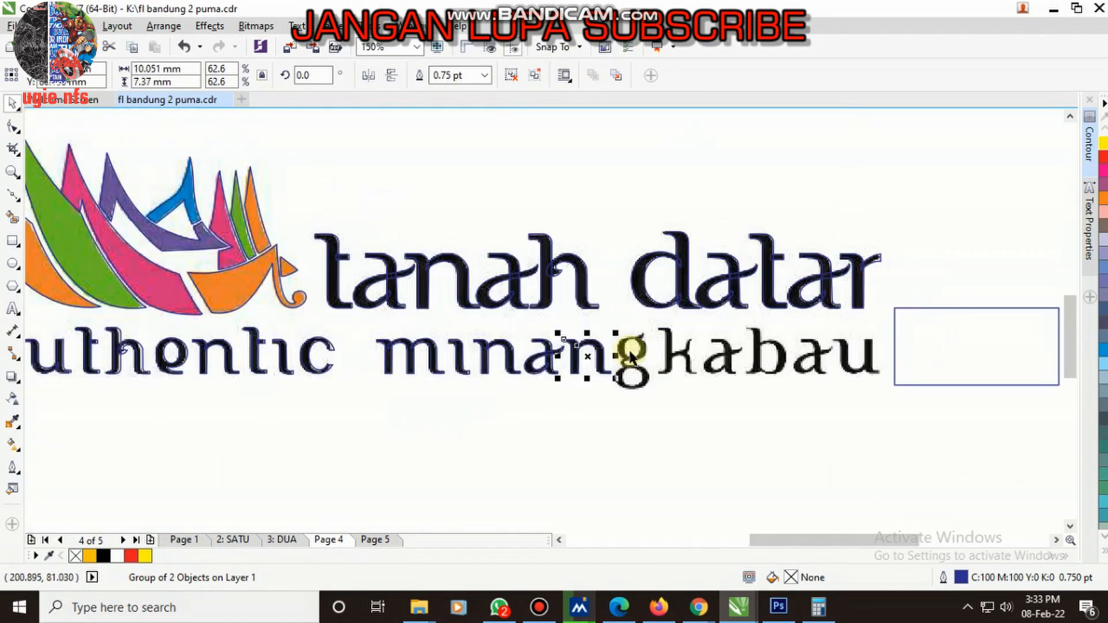
left_click(1083, 507)
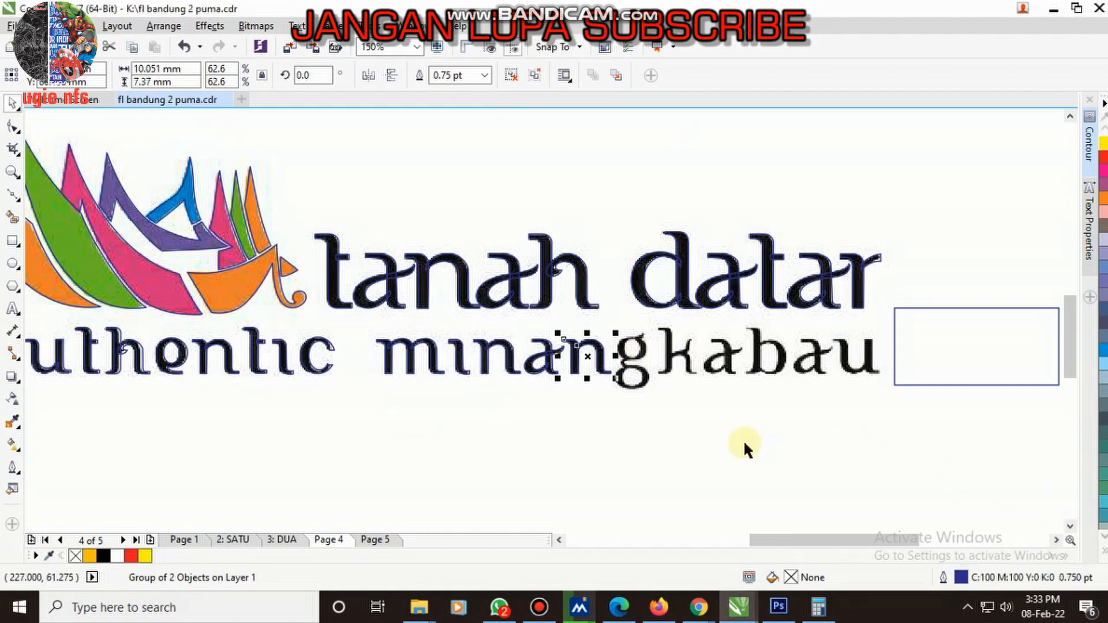
- Copy the traced a of "minangkabau" onto the a between the k and the b
scroll(712, 411, "up", 2)
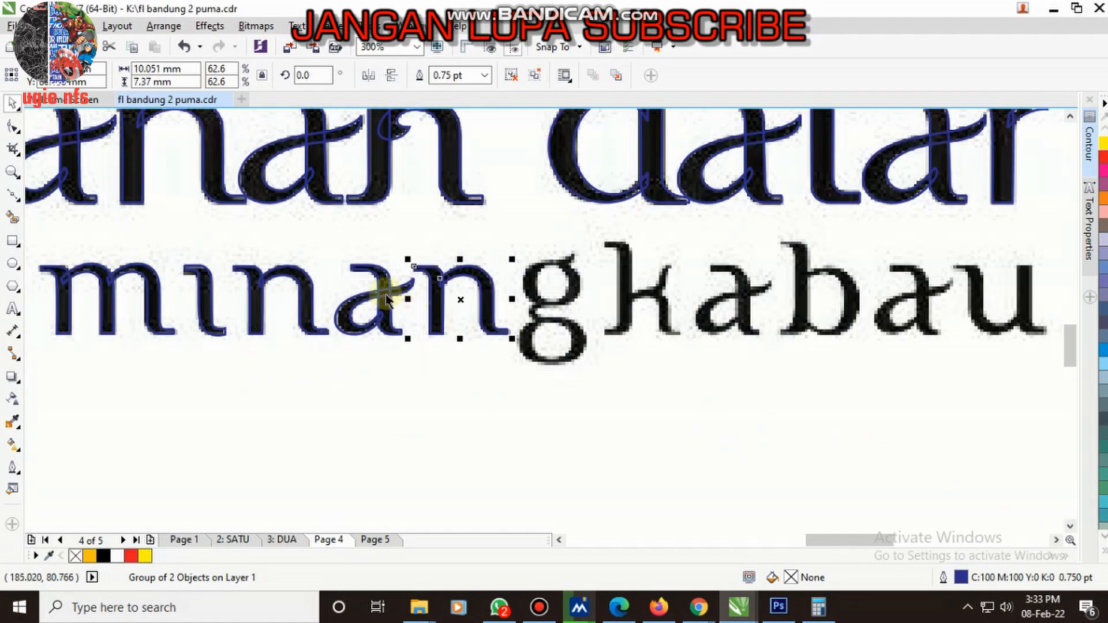
left_click_drag(381, 291, 736, 331)
scroll(742, 284, "down", 2)
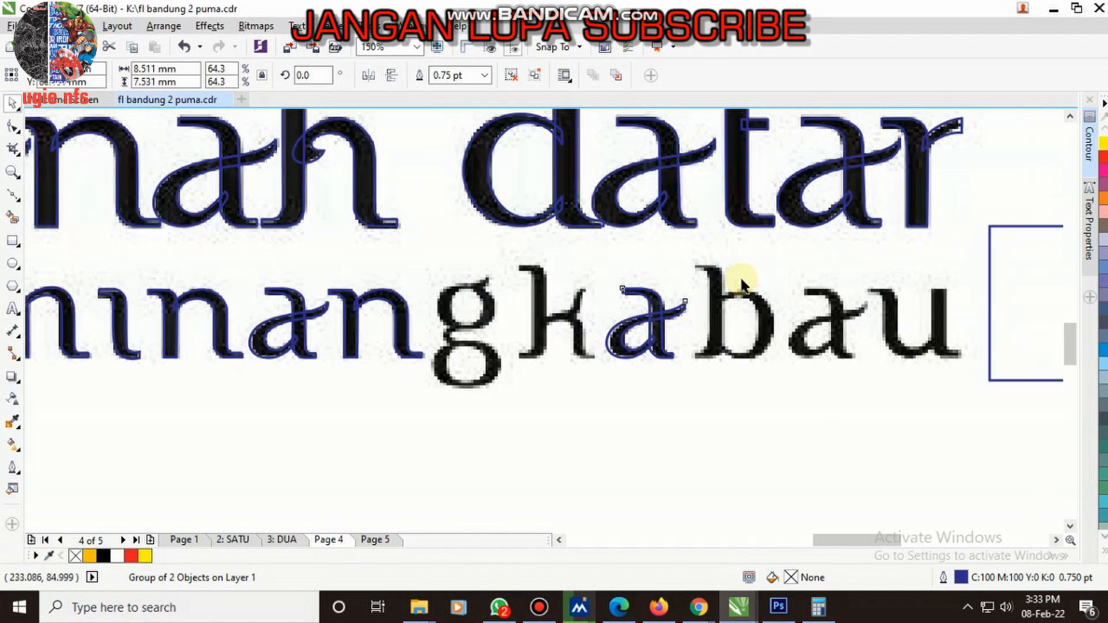
left_click(576, 180)
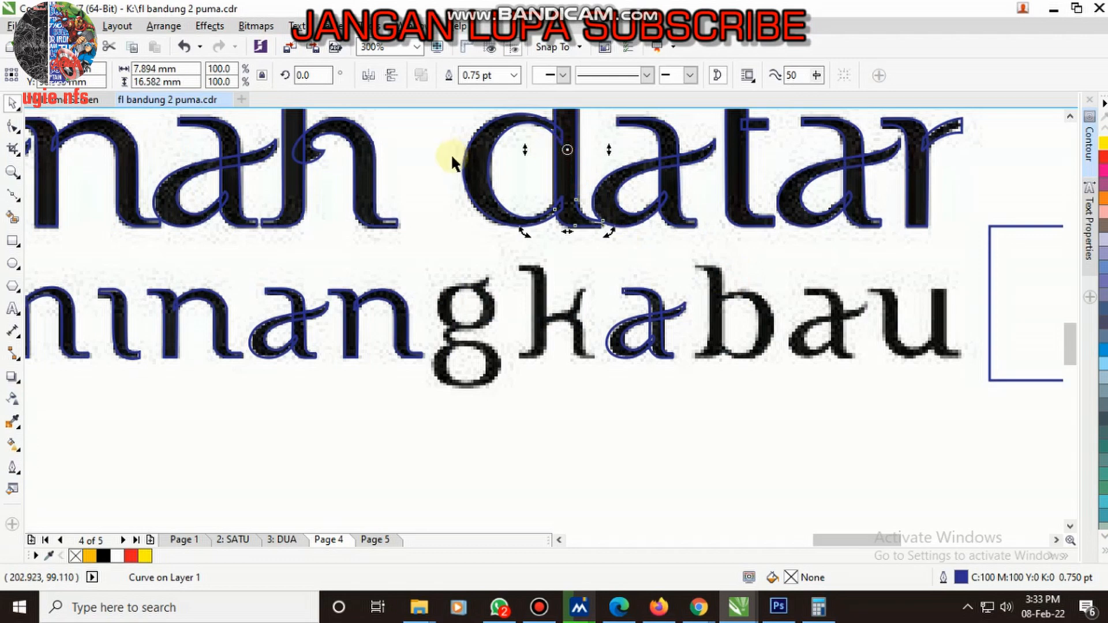
left_click(687, 326)
scroll(662, 322, "up", 4)
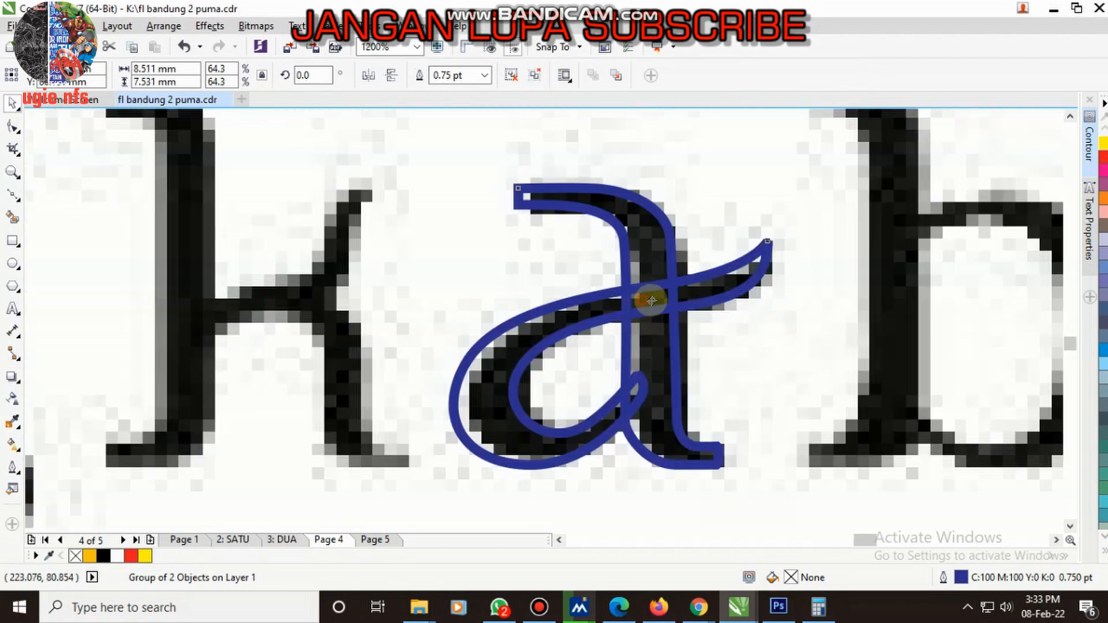
scroll(617, 295, "down", 2)
- Copy the a between the k and the b onto the last a of "minangkabau"
left_click_drag(630, 279, 992, 317)
right_click(992, 316)
scroll(721, 297, "down", 2)
scroll(854, 298, "up", 1)
scroll(810, 298, "down", 1)
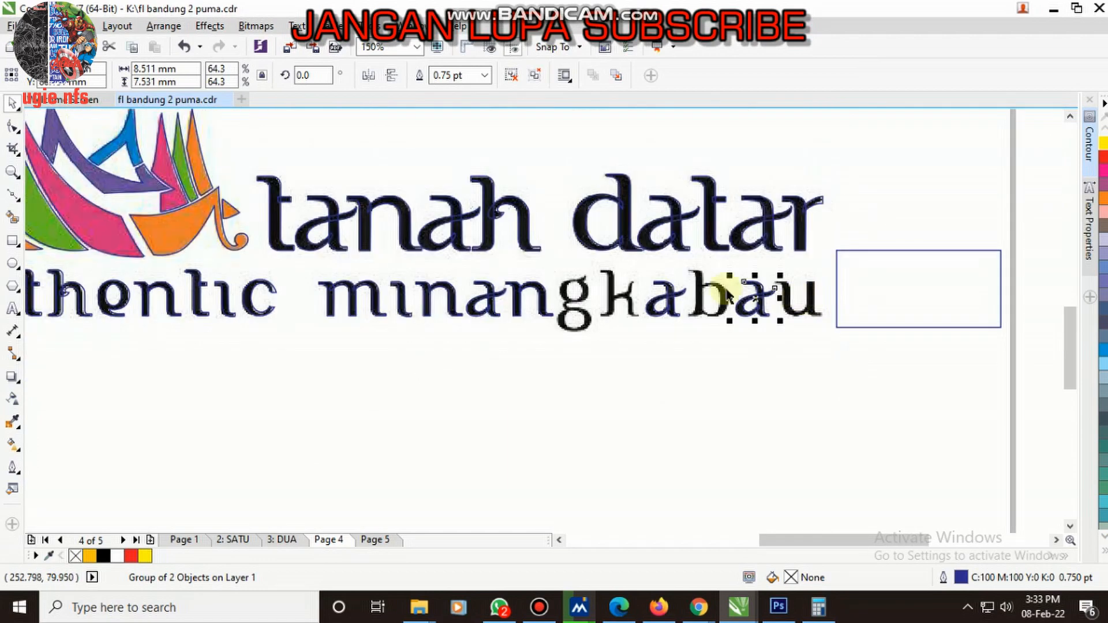
- Copy the grouped u of "authentic" to the end of "minangkabau" and align it over the bitmap u
scroll(271, 317, "down", 1)
scroll(181, 303, "up", 1)
left_click(158, 312)
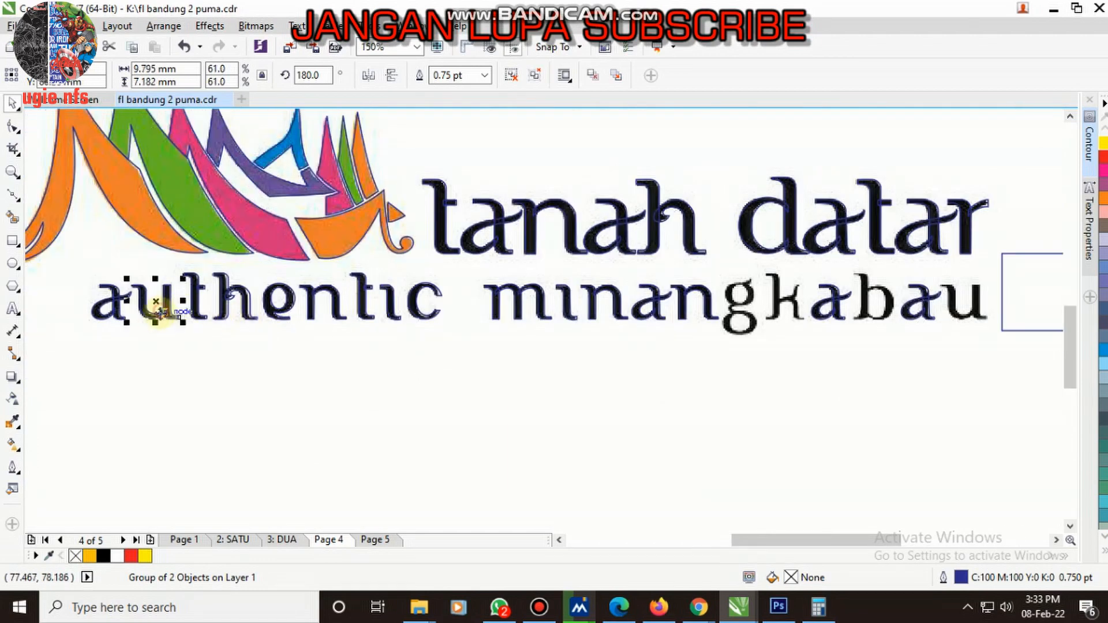
scroll(962, 317, "up", 3)
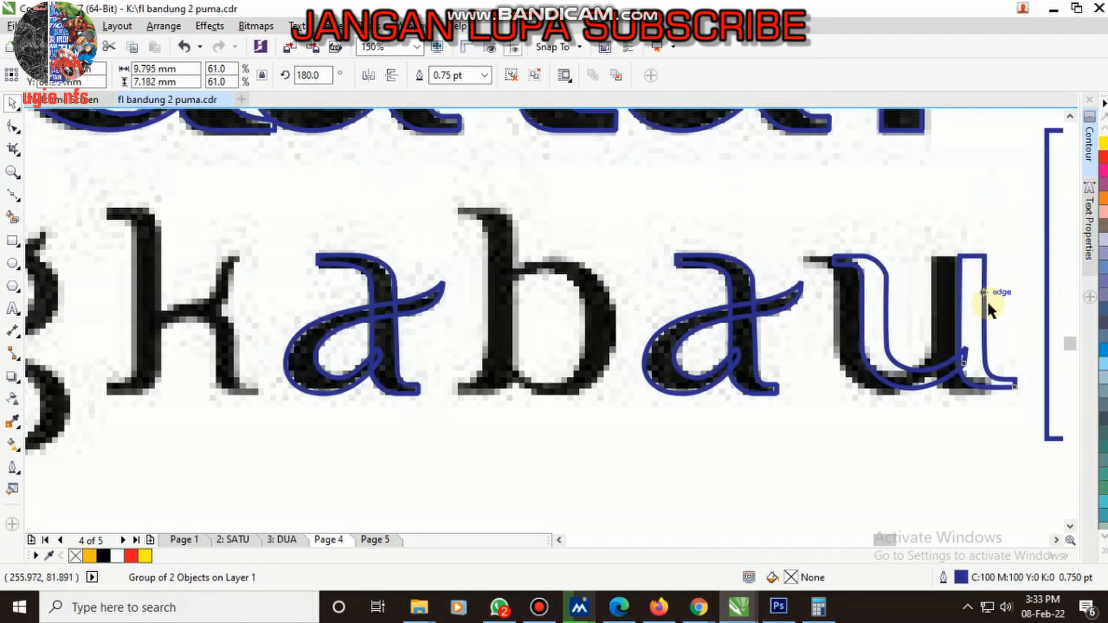
left_click_drag(927, 277, 828, 291)
scroll(825, 288, "down", 2)
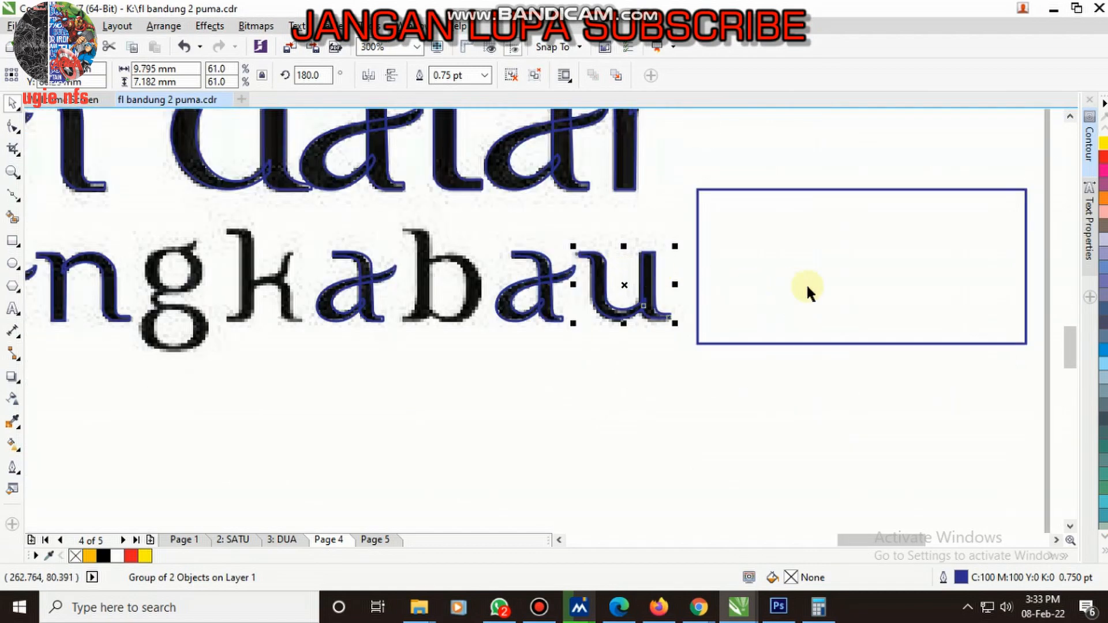
- Delete the empty rectangle beside the last u of "minangkabau"
left_click(804, 283)
key("Delete")
- Inspect the remaining untraced letters g, k and b of "minangkabau" against the lettering above
scroll(773, 284, "down", 1)
scroll(424, 300, "up", 1)
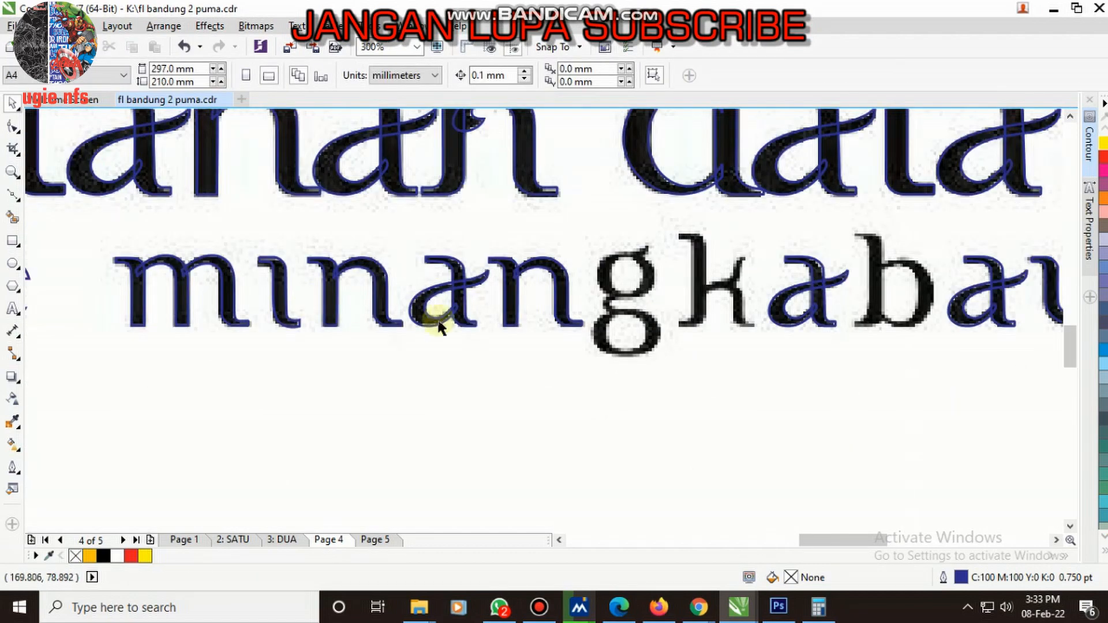
scroll(461, 324, "down", 1)
scroll(531, 326, "up", 2)
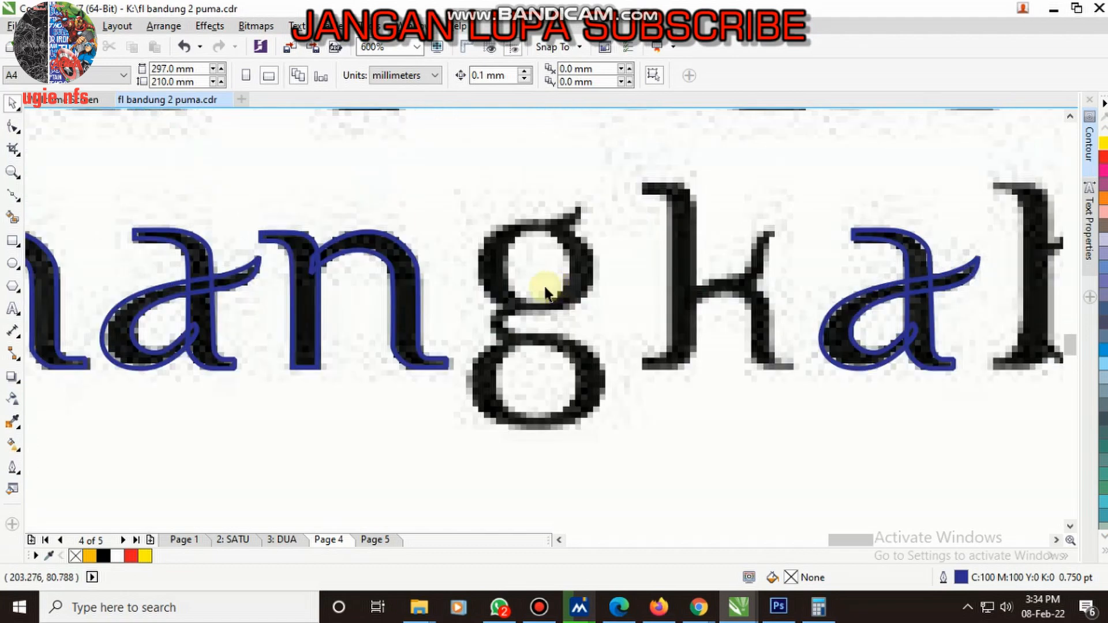
scroll(540, 288, "down", 2)
scroll(577, 308, "up", 2)
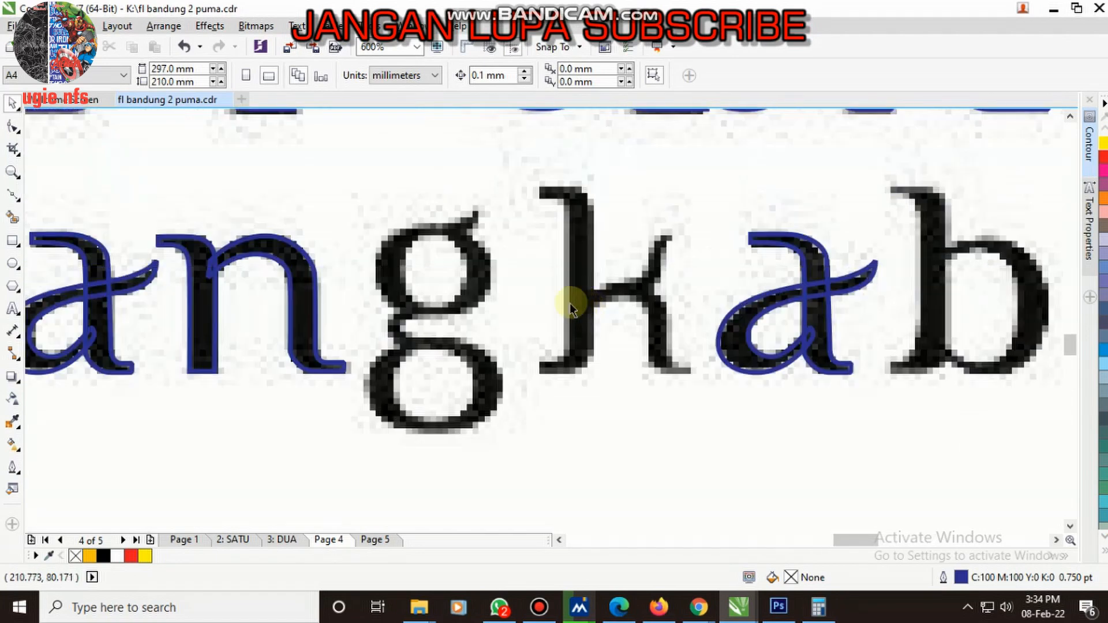
scroll(564, 302, "down", 2)
scroll(522, 313, "up", 1)
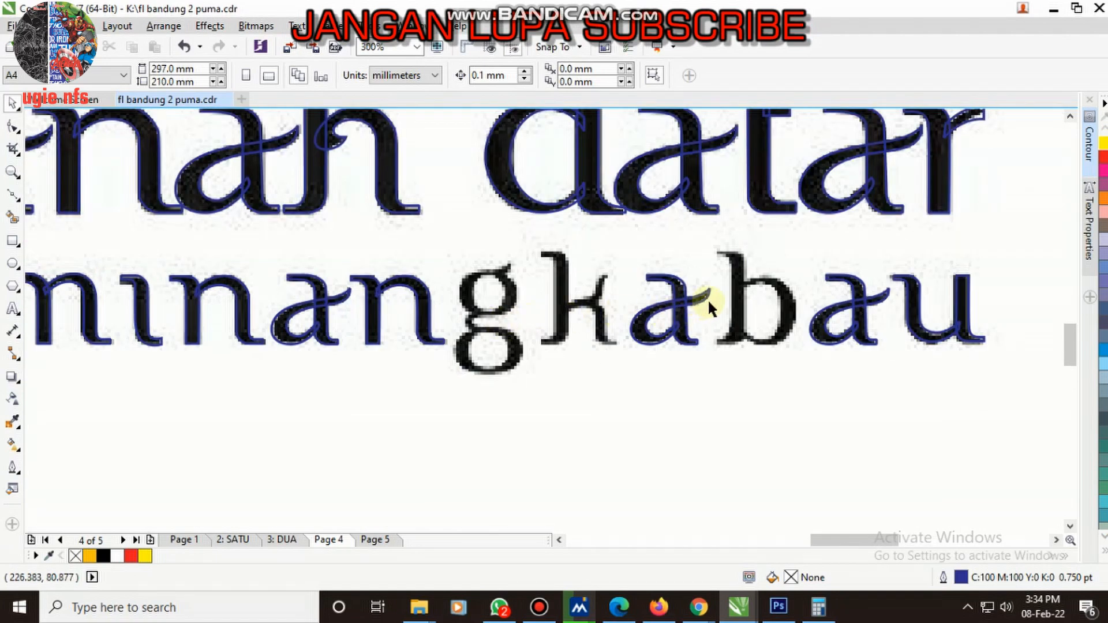
scroll(683, 241, "down", 1)
scroll(696, 251, "up", 1)
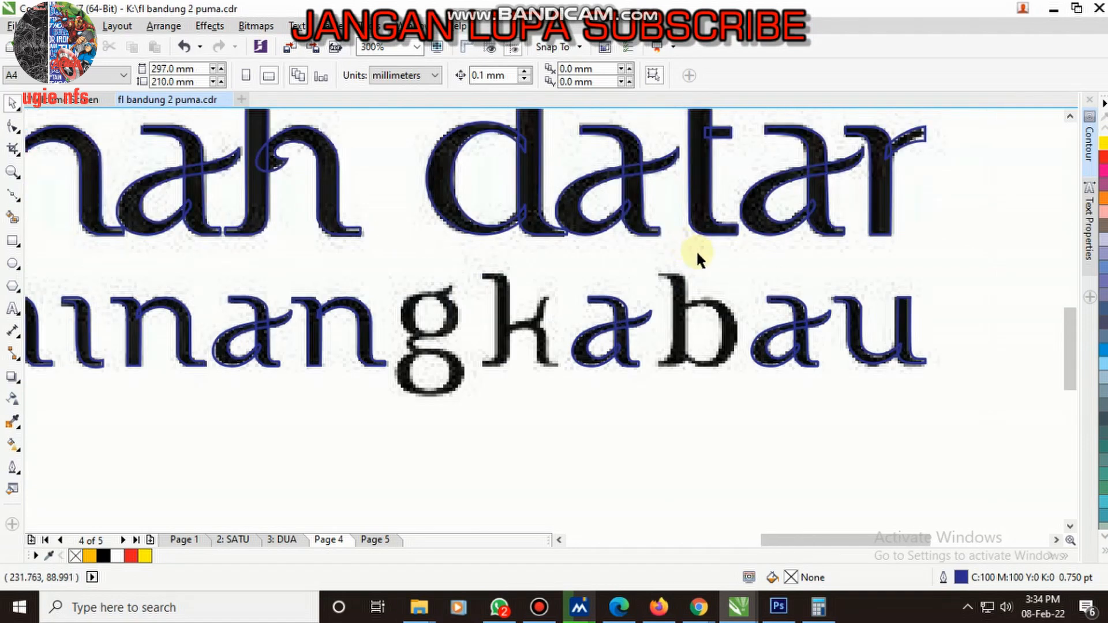
scroll(695, 251, "down", 1)
scroll(460, 253, "up", 1)
- Copy the stem of the h in "tanah" onto the b of "minangkabau" and scale it proportionally to about 3.07 × 9.94 mm
left_click_drag(491, 228, 946, 357)
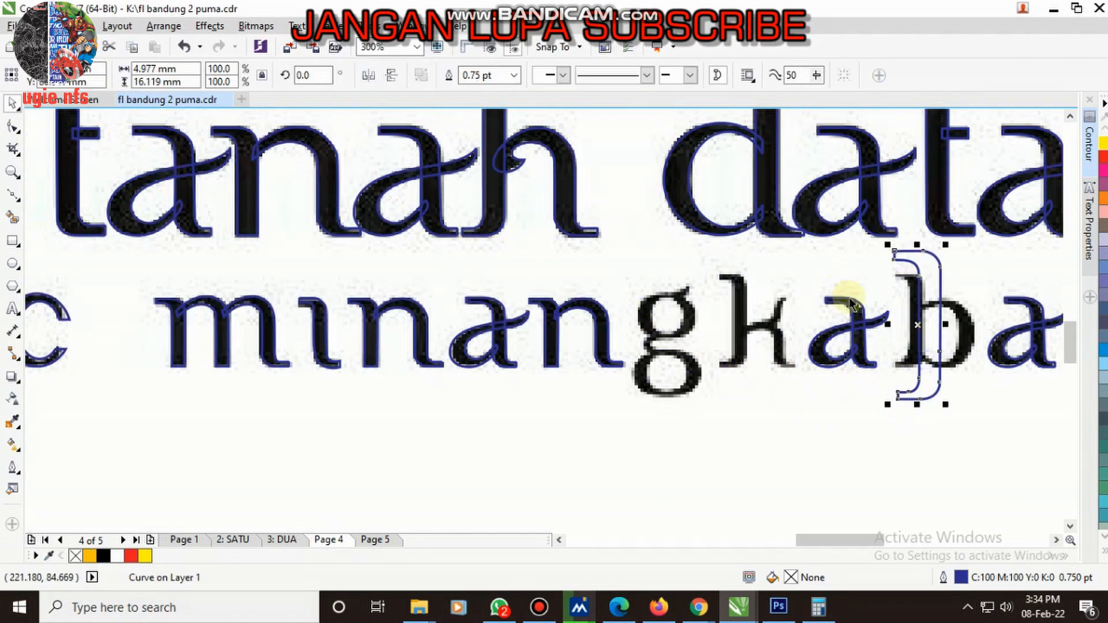
scroll(901, 289, "up", 1)
left_click_drag(800, 218, 735, 294)
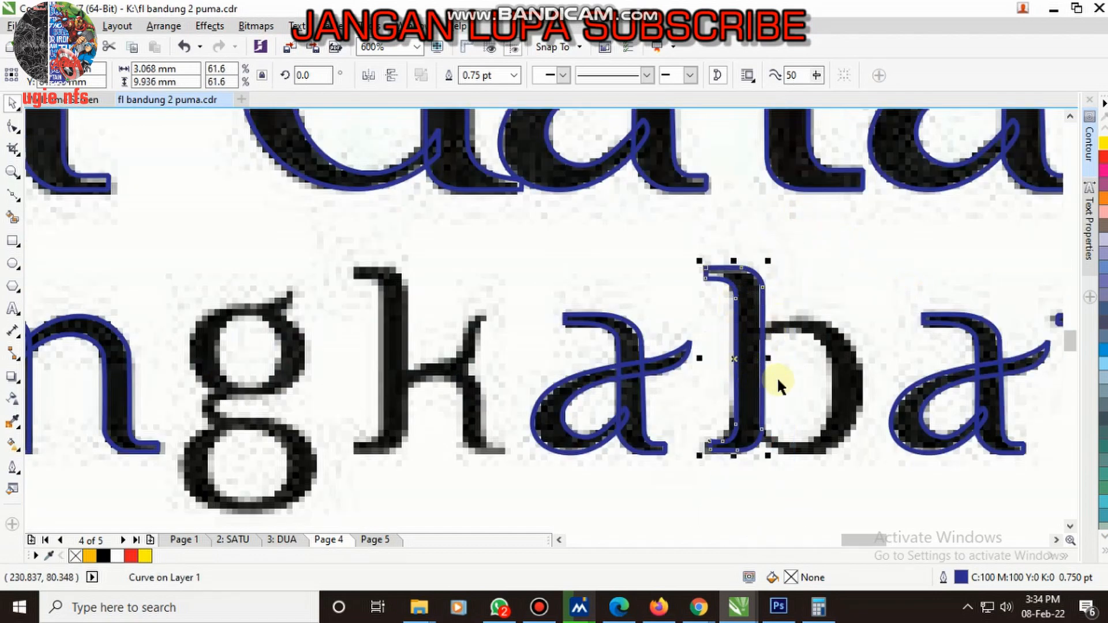
- Copy the bowl of the d in "datar" onto the b, scale it to 60.1%, mirror it horizontally and narrow it to about 5.98 mm
left_click(342, 181)
left_click_drag(275, 155, 772, 425)
right_click(772, 426)
left_click_drag(942, 226, 862, 318)
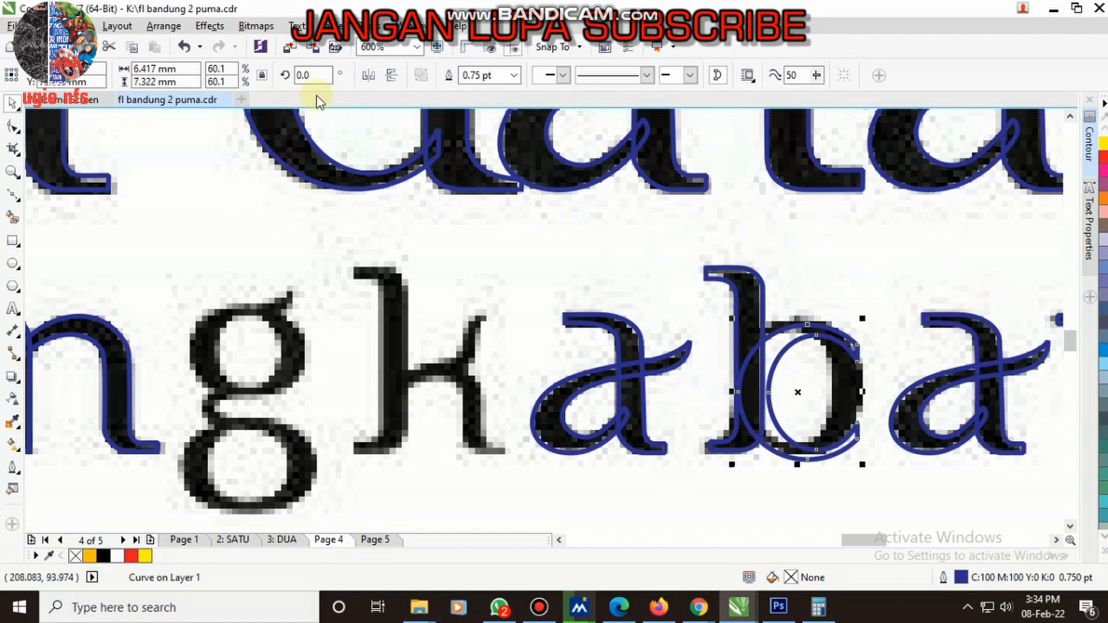
left_click(367, 76)
scroll(771, 368, "up", 2)
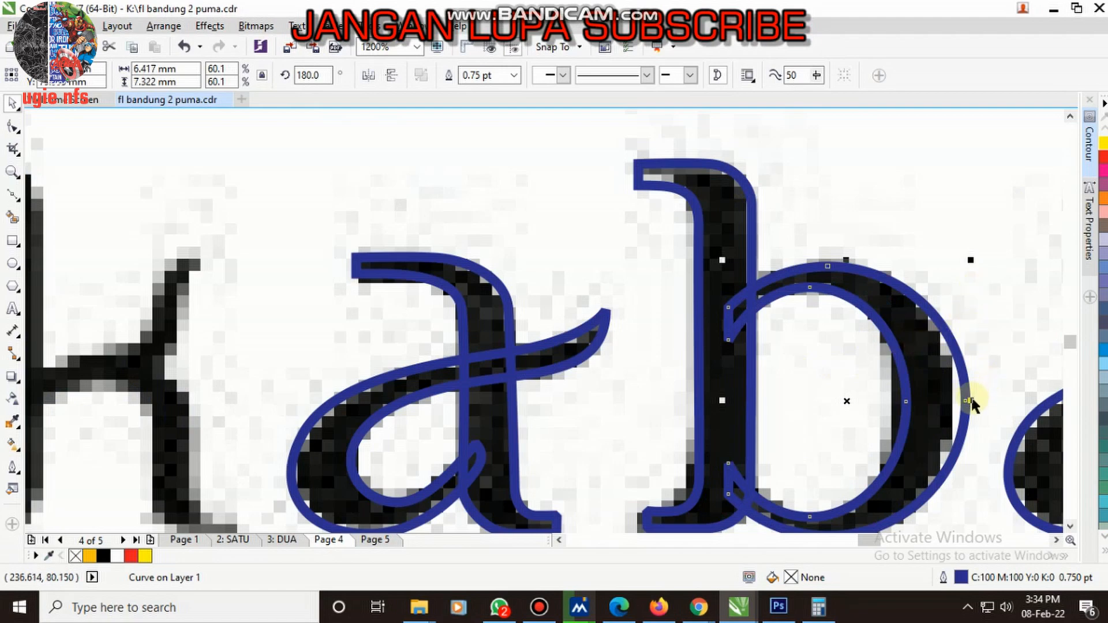
left_click_drag(971, 403, 955, 403)
scroll(877, 323, "down", 2)
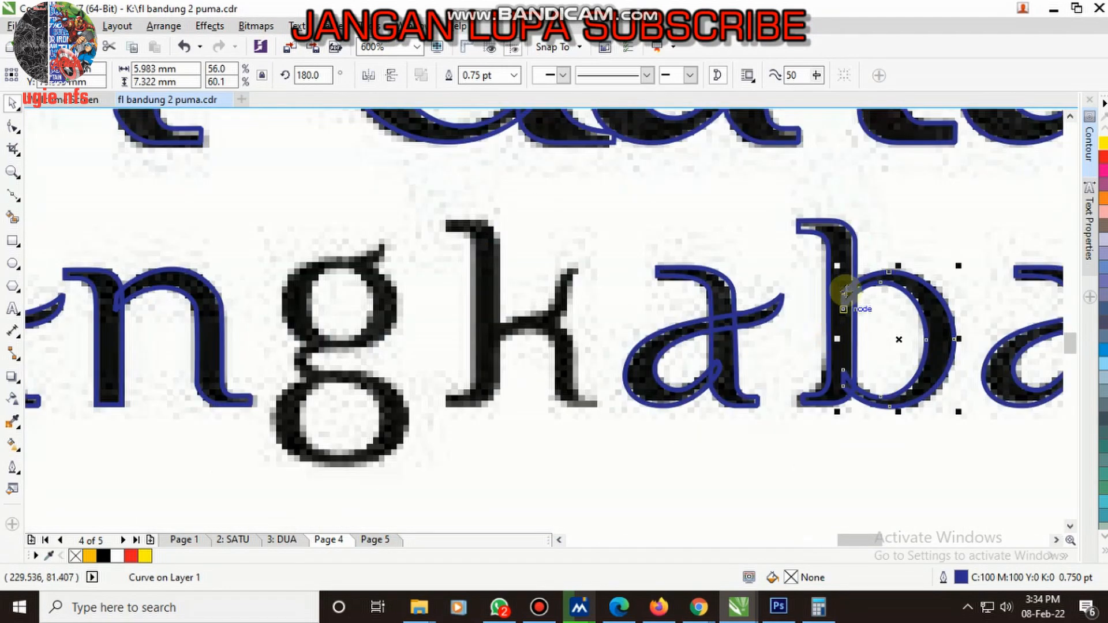
- Copy the b's stem onto the k and trace the k's upper arm as a closed Bezier outline about 5.1 × 4.9 mm
left_click_drag(844, 243, 486, 277)
left_click(11, 195)
scroll(499, 341, "up", 2)
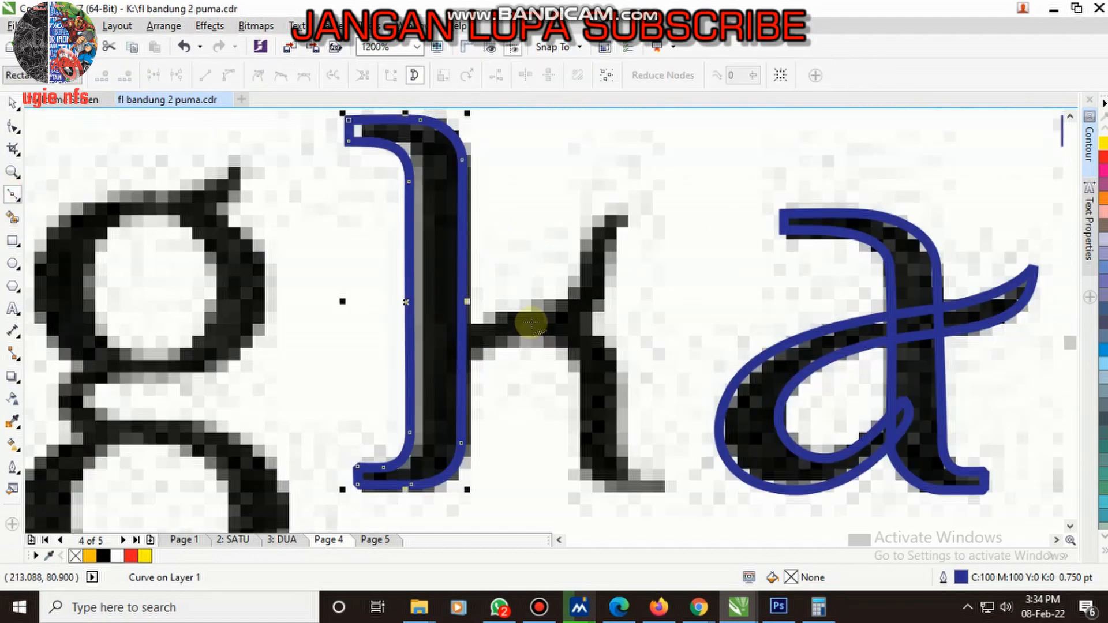
left_click_drag(556, 327, 626, 319)
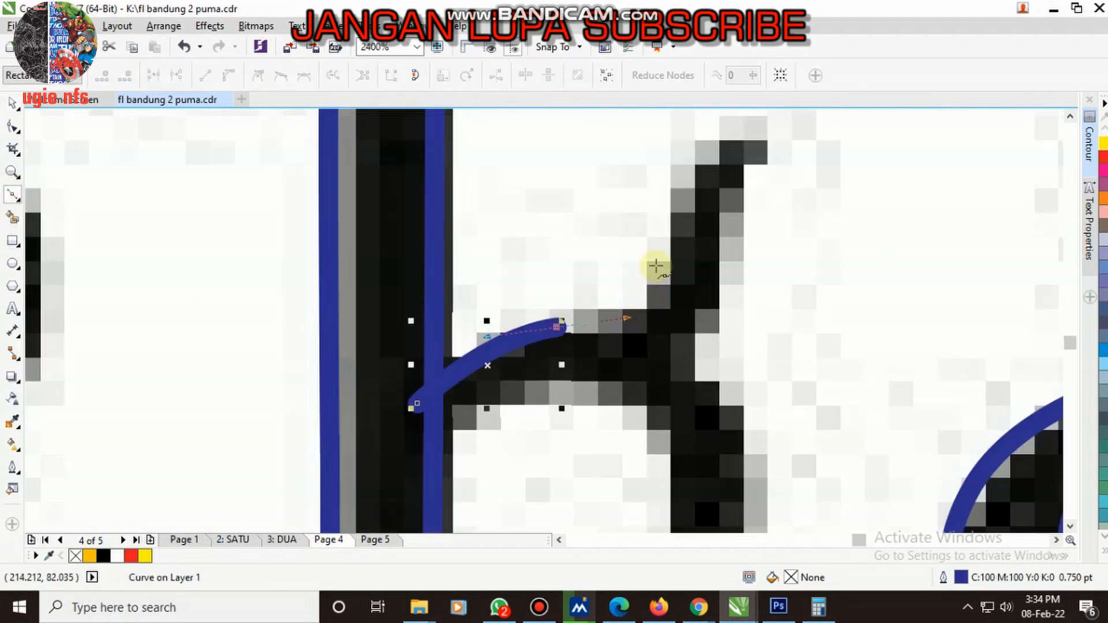
left_click_drag(667, 255, 678, 194)
mouse_move(753, 128)
left_mouse_down()
mouse_move(776, 128)
mouse_move(775, 153)
left_mouse_up()
left_click(775, 153)
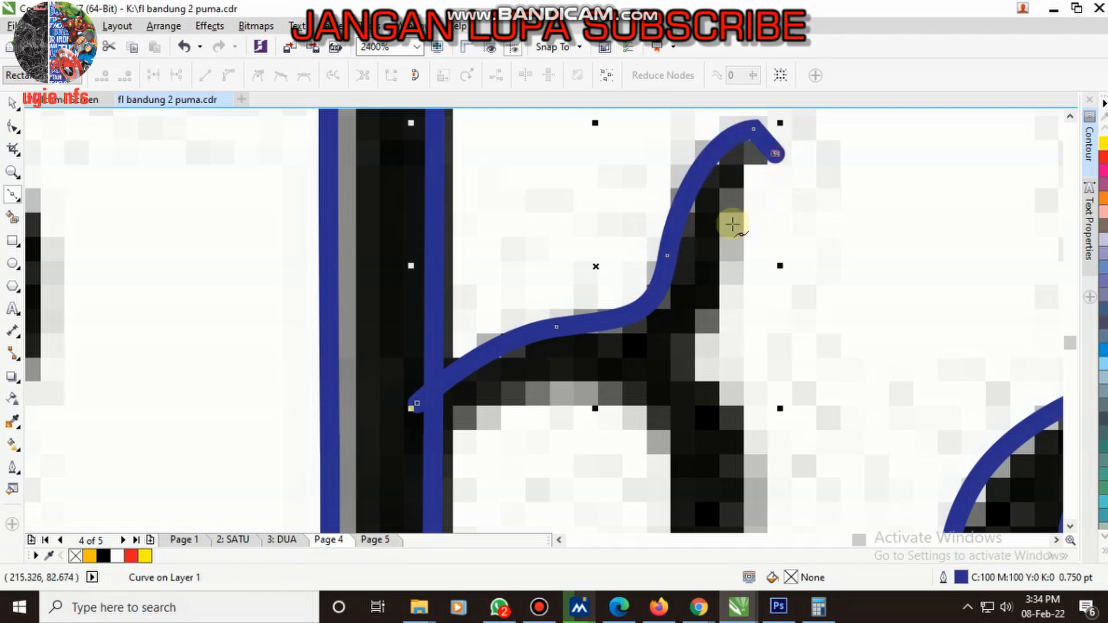
left_click_drag(724, 232, 717, 289)
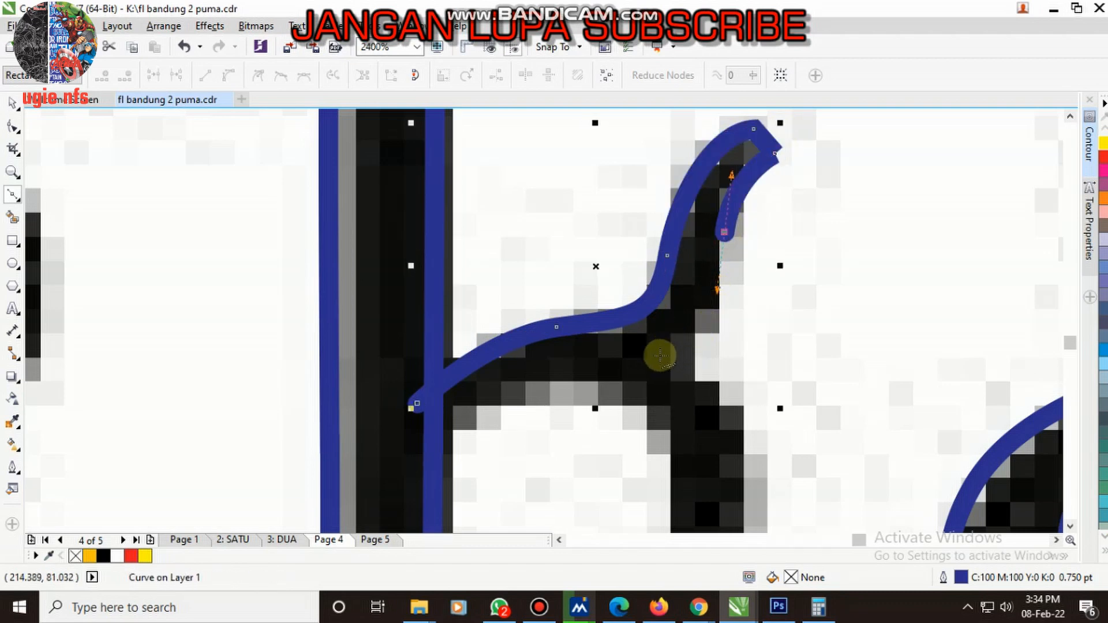
left_click_drag(630, 369, 555, 379)
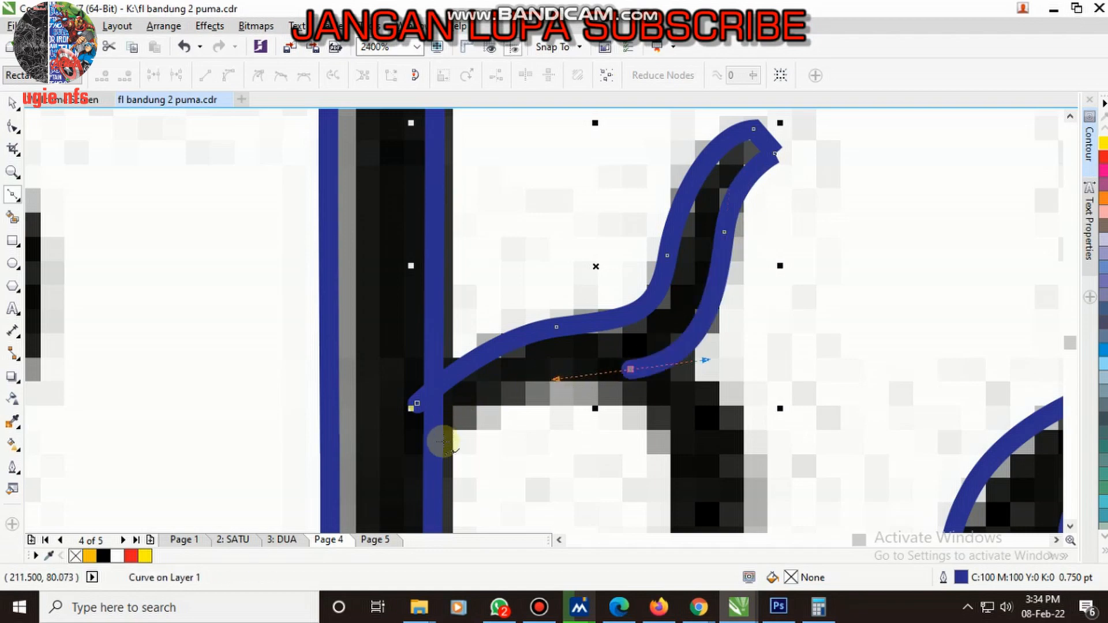
mouse_move(416, 462)
left_mouse_down()
mouse_move(383, 519)
mouse_move(378, 487)
mouse_move(373, 498)
left_mouse_up()
left_click(411, 370)
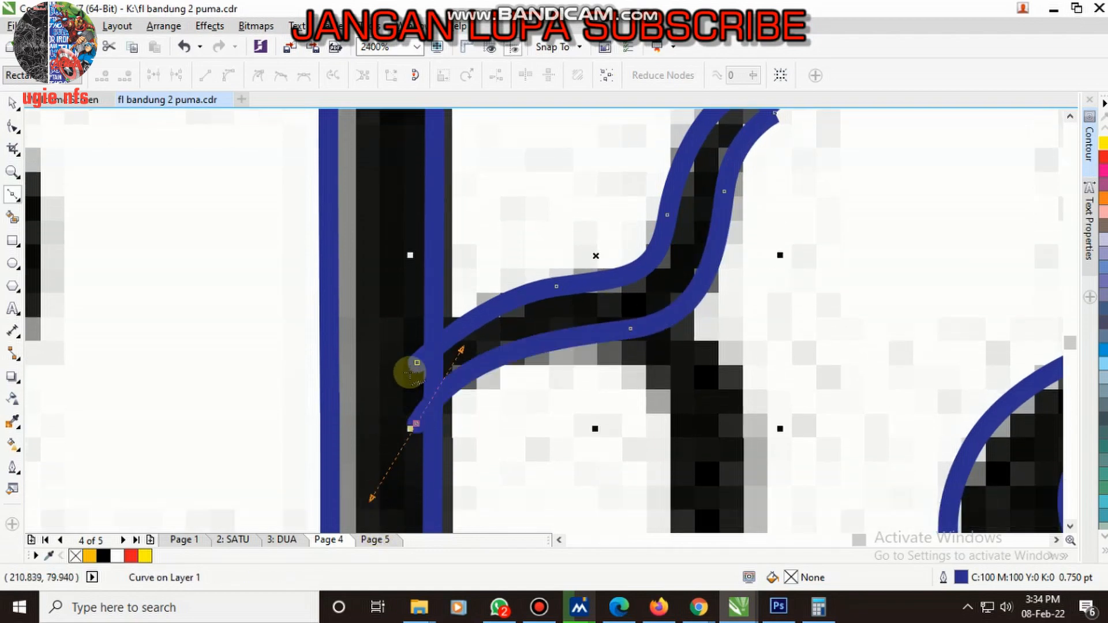
- Trace the inner edge of the k's leg with Bezier curves, from the foot's tip up into the arm
scroll(417, 363, "down", 1)
scroll(452, 346, "up", 1)
scroll(576, 428, "down", 1)
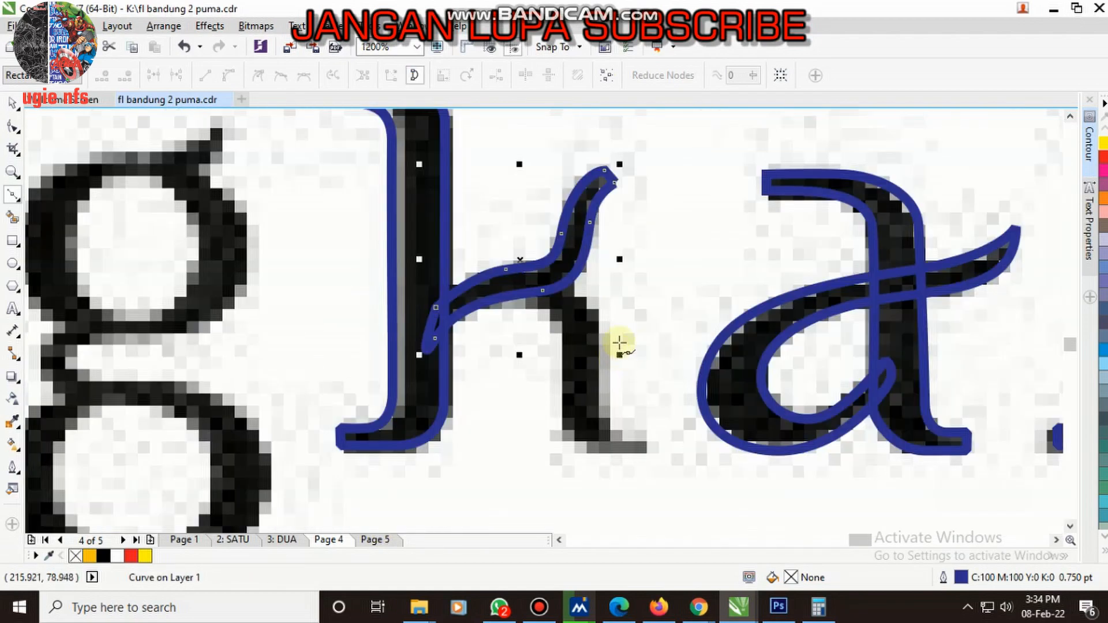
scroll(618, 415, "up", 1)
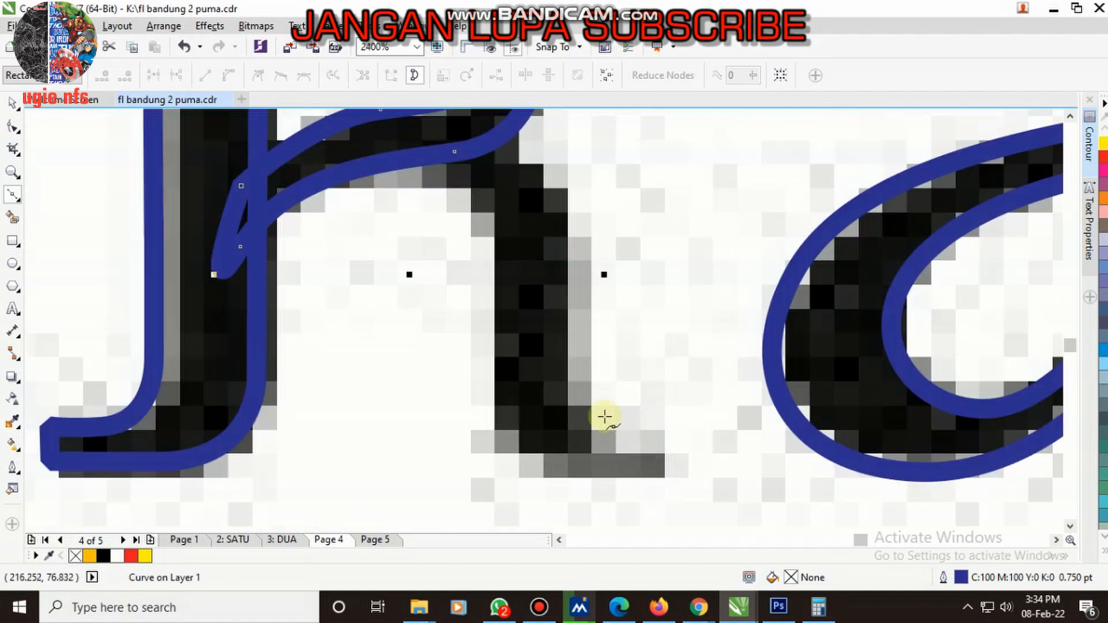
scroll(604, 417, "down", 2)
key("space")
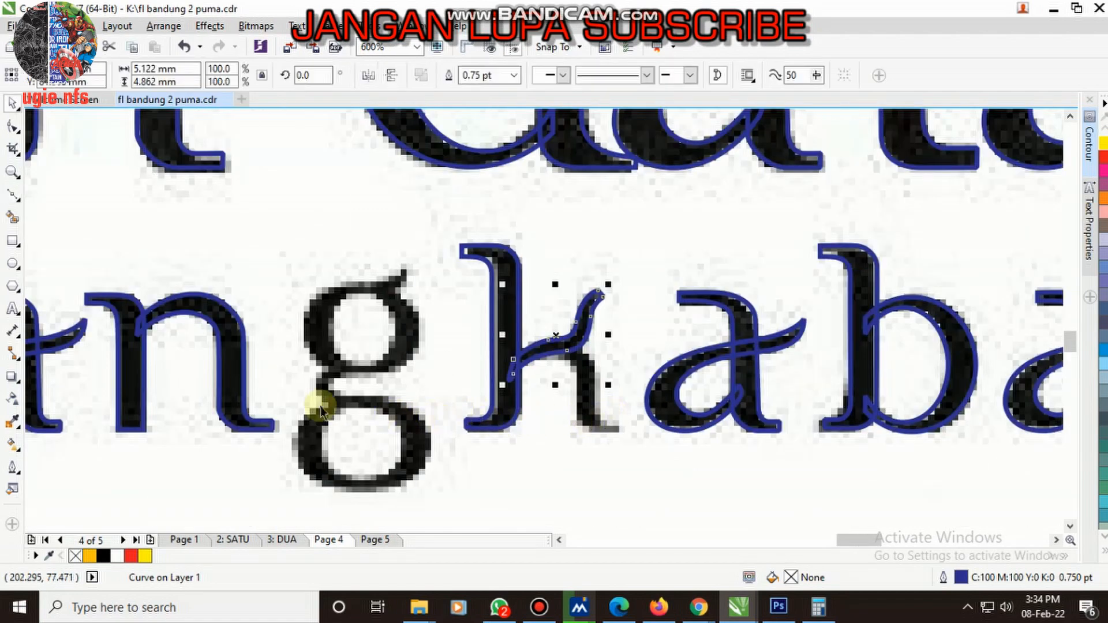
scroll(625, 441, "up", 2)
key("space")
left_click(630, 418)
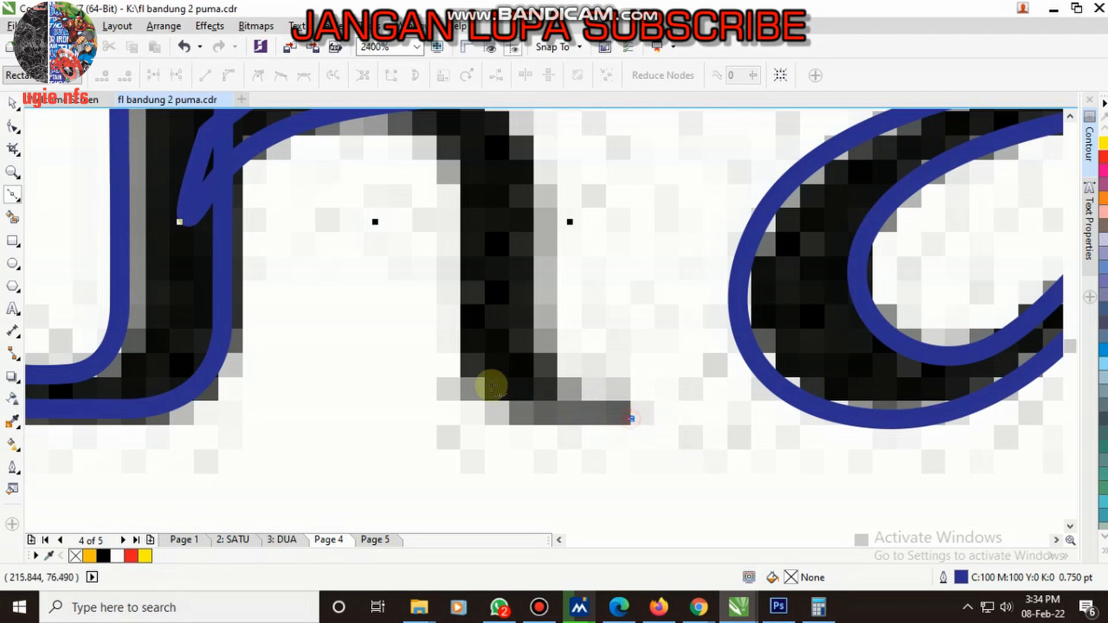
left_click_drag(463, 358, 454, 263)
scroll(454, 262, "down", 2)
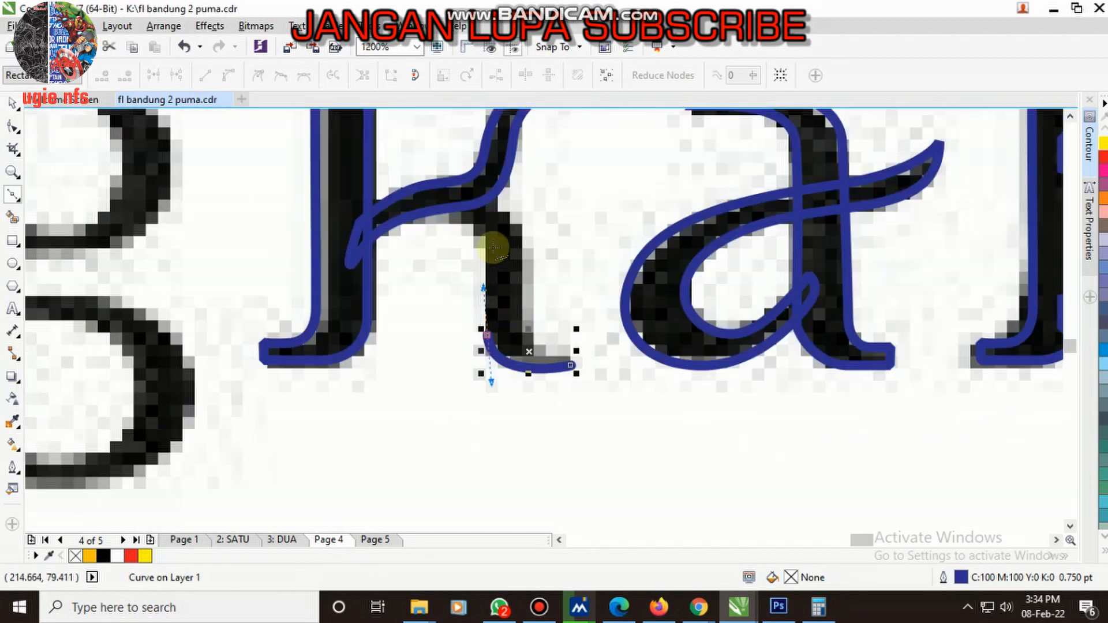
scroll(484, 237, "up", 2)
left_click(469, 226)
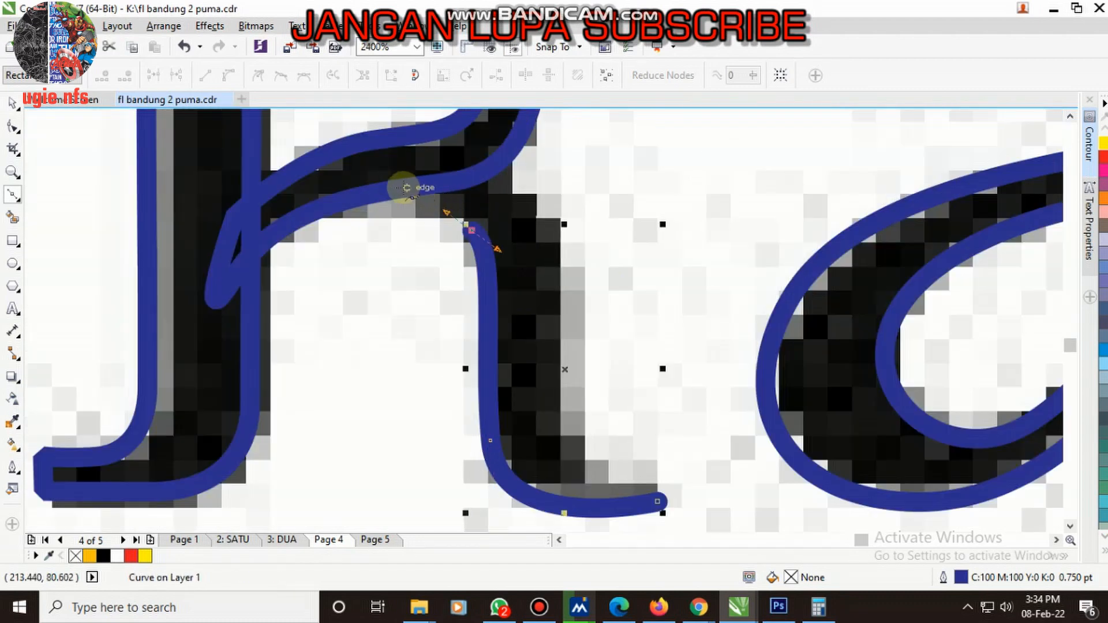
left_click_drag(353, 182, 312, 183)
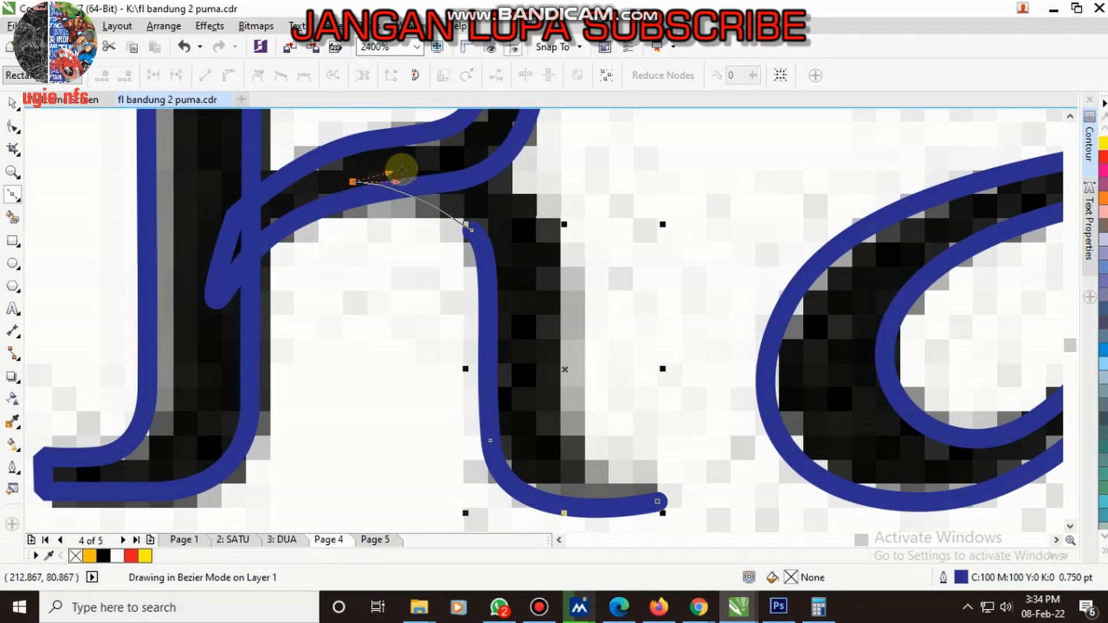
- Trace the outer edge of the k's leg back down to the foot and close the outline
left_click(418, 165)
left_click_drag(556, 238, 562, 300)
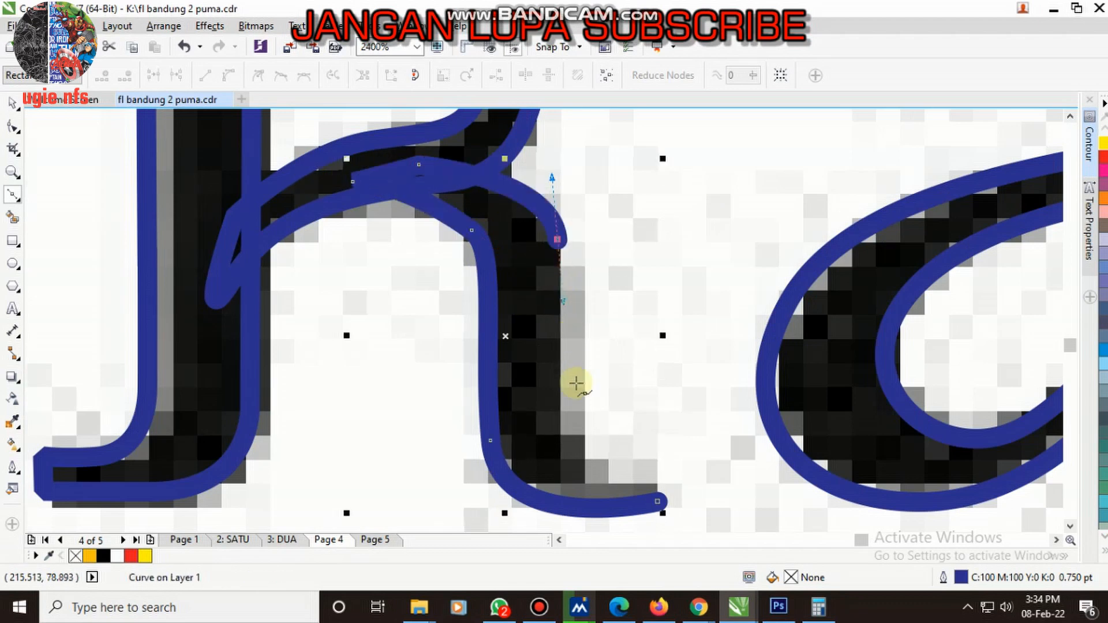
left_click(560, 420)
scroll(643, 486, "up", 1)
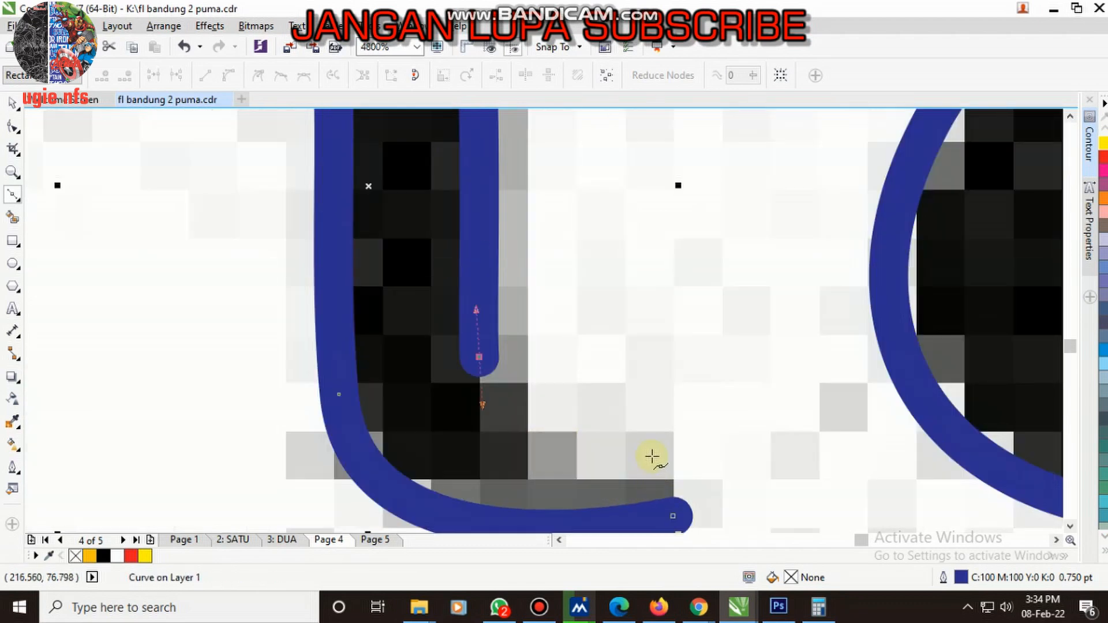
left_click_drag(652, 455, 753, 445)
left_click_drag(659, 484, 659, 487)
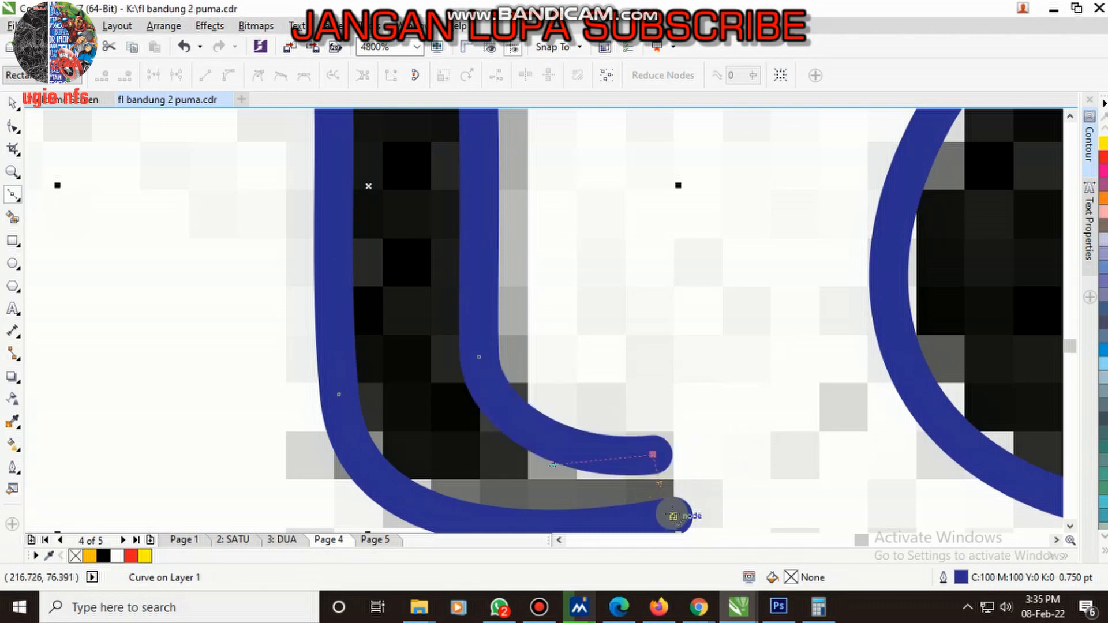
left_click(673, 516)
- Refine the k's leg by nudging the foot's corner node and replacing the upper inner node with one lower on the edge
scroll(698, 392, "down", 2)
scroll(697, 410, "up", 1)
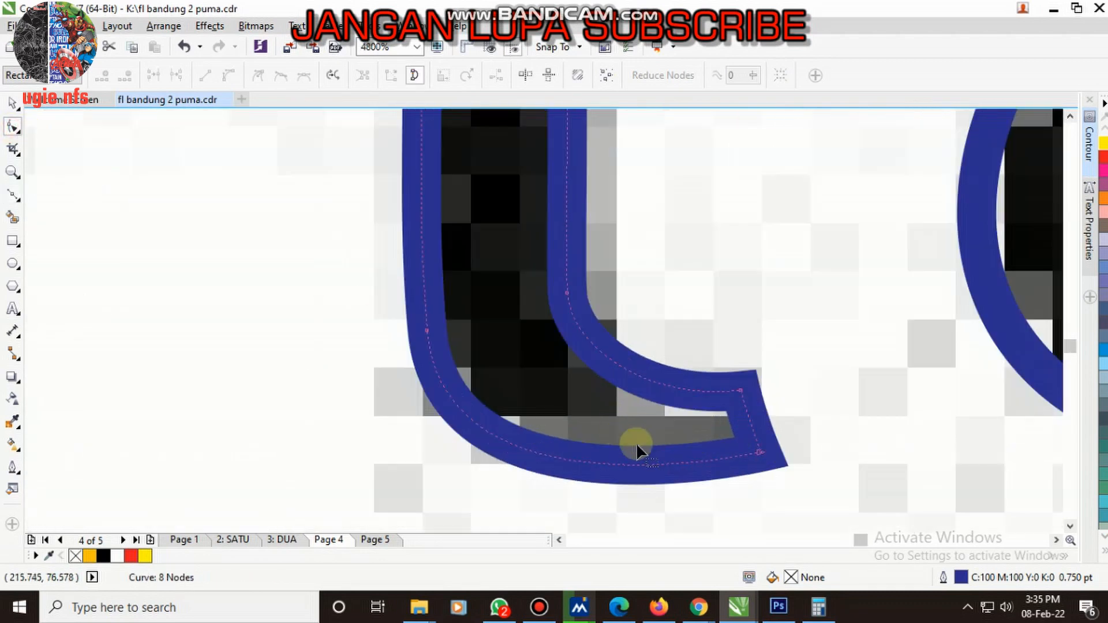
scroll(623, 409, "up", 1)
left_click_drag(749, 457, 748, 461)
scroll(591, 442, "down", 2)
scroll(529, 315, "up", 1)
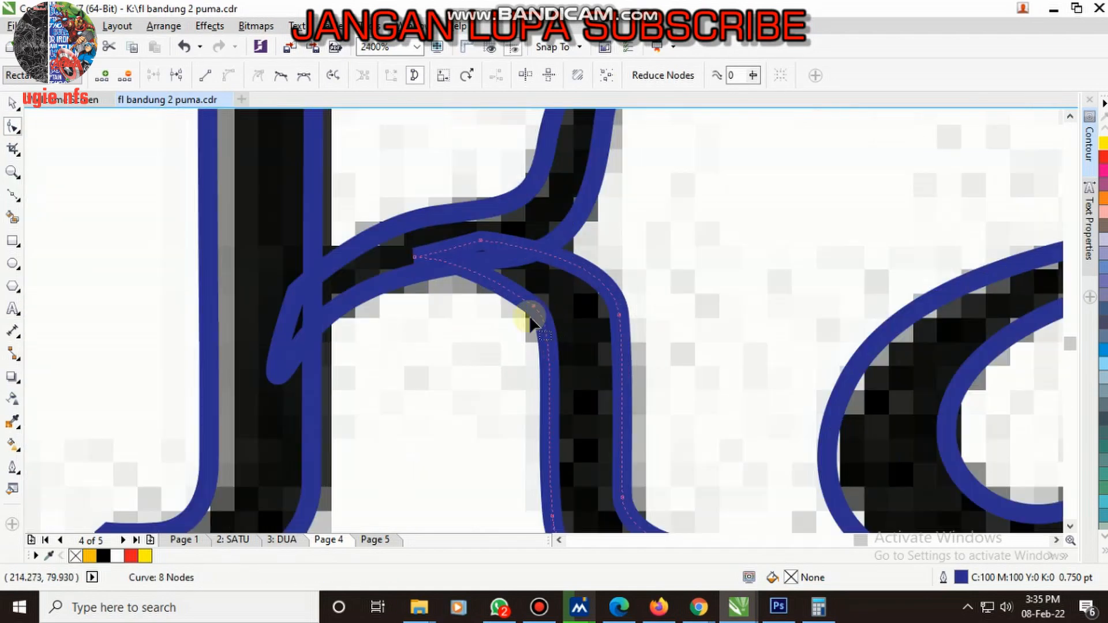
double_click(547, 372)
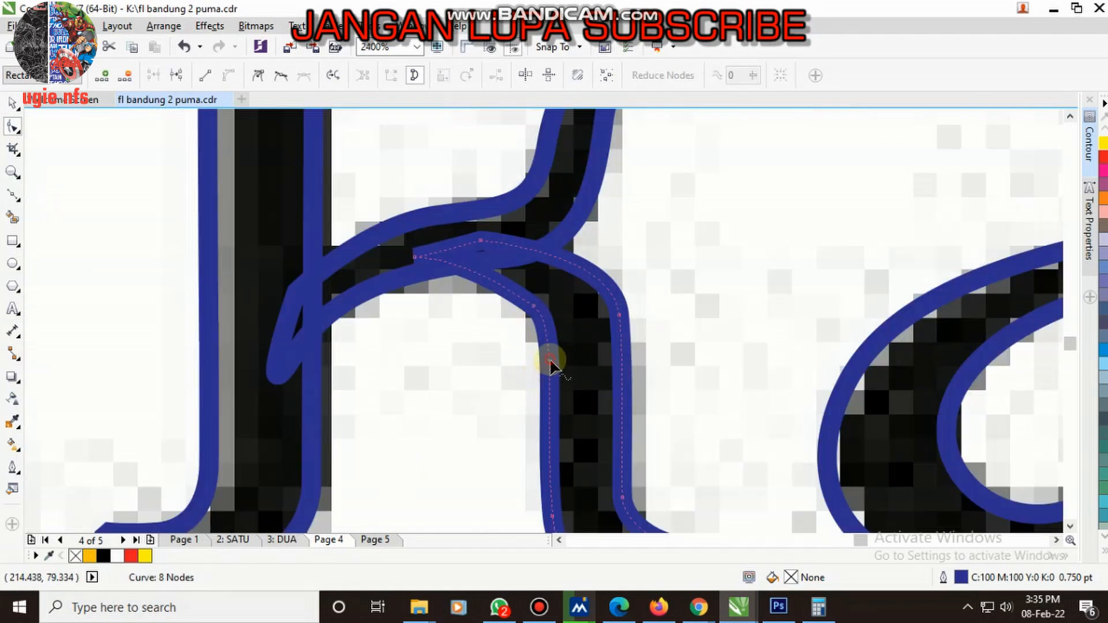
double_click(549, 360)
left_click_drag(578, 330, 580, 331)
key("Delete")
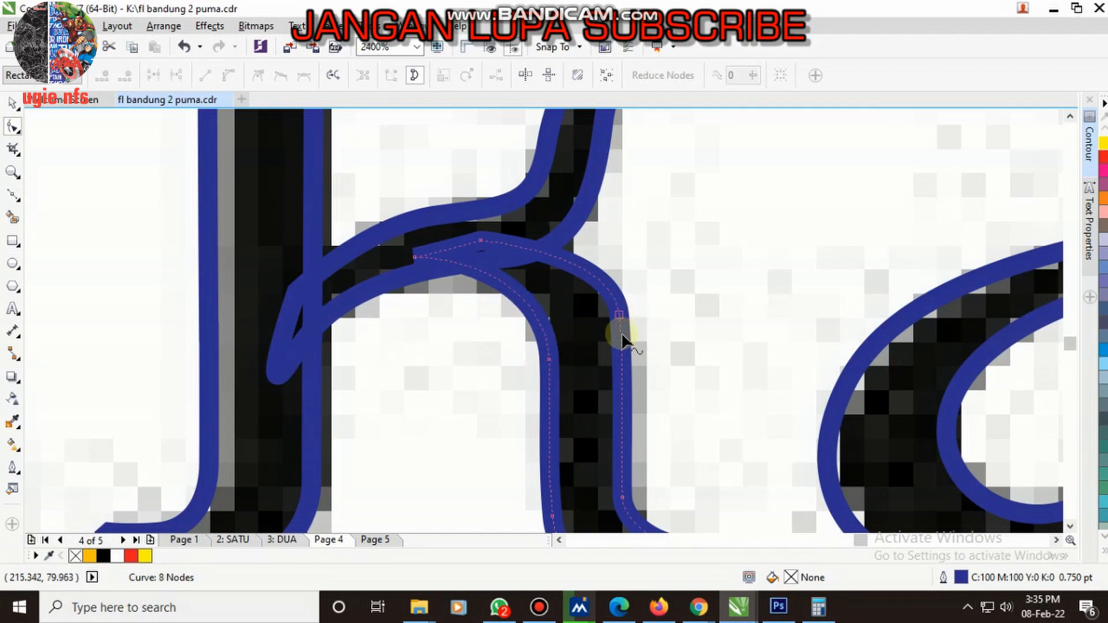
scroll(465, 235, "down", 4)
key("space")
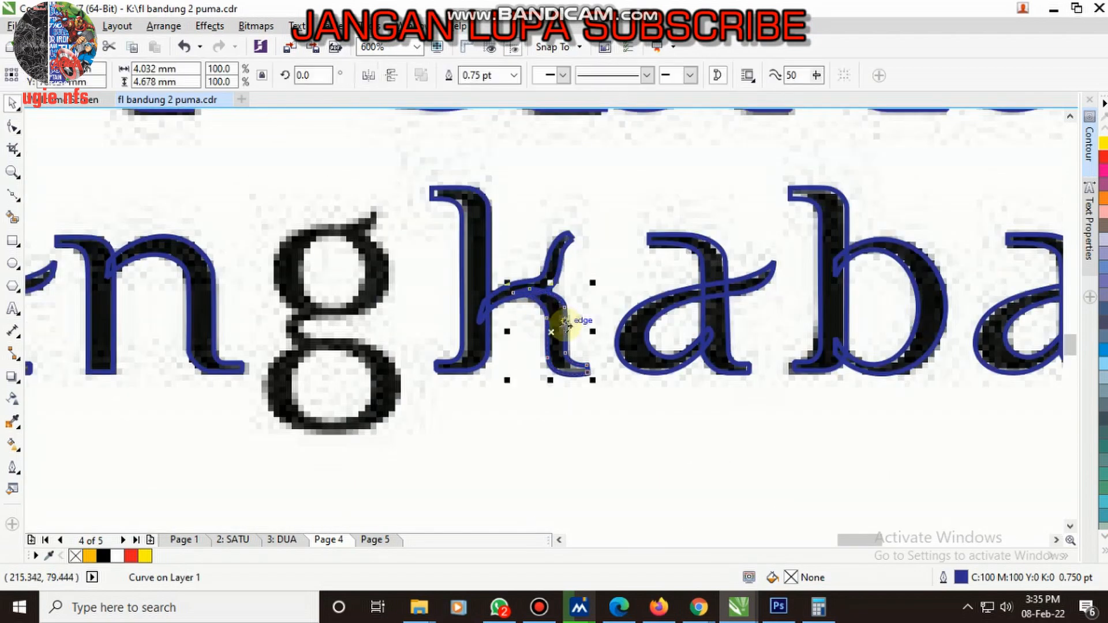
- Draw an ellipse around the outside of the g's upper bowl, widened to about 6.38 × 4.92 mm
scroll(449, 316, "down", 1)
scroll(447, 315, "up", 1)
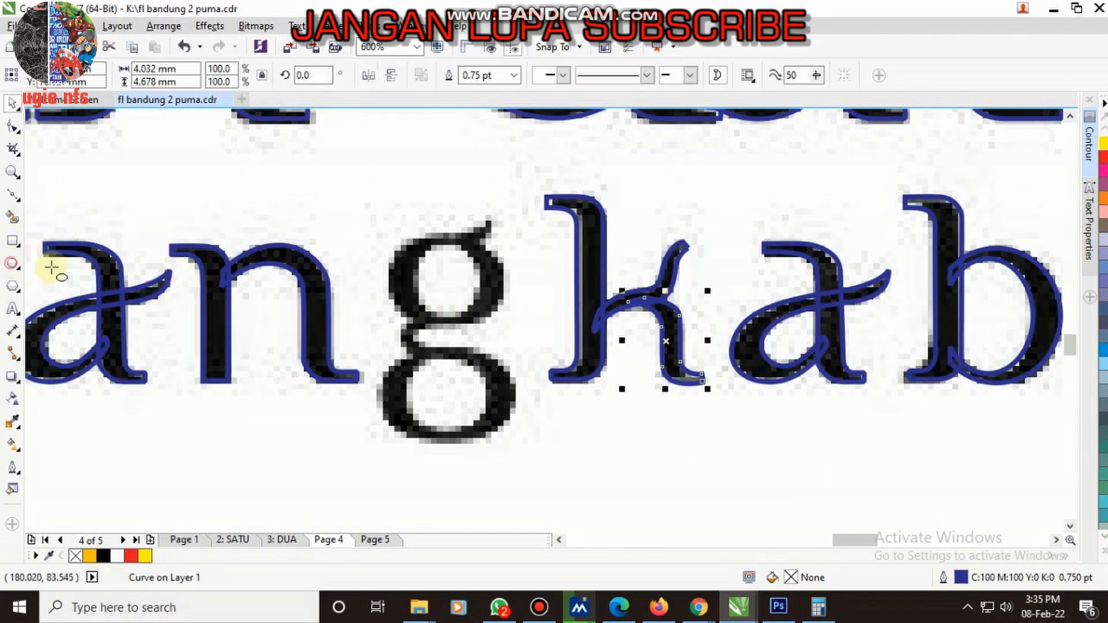
scroll(397, 255, "up", 1)
left_click_drag(338, 191, 580, 386)
scroll(441, 317, "up", 1)
left_click_drag(356, 291, 341, 298)
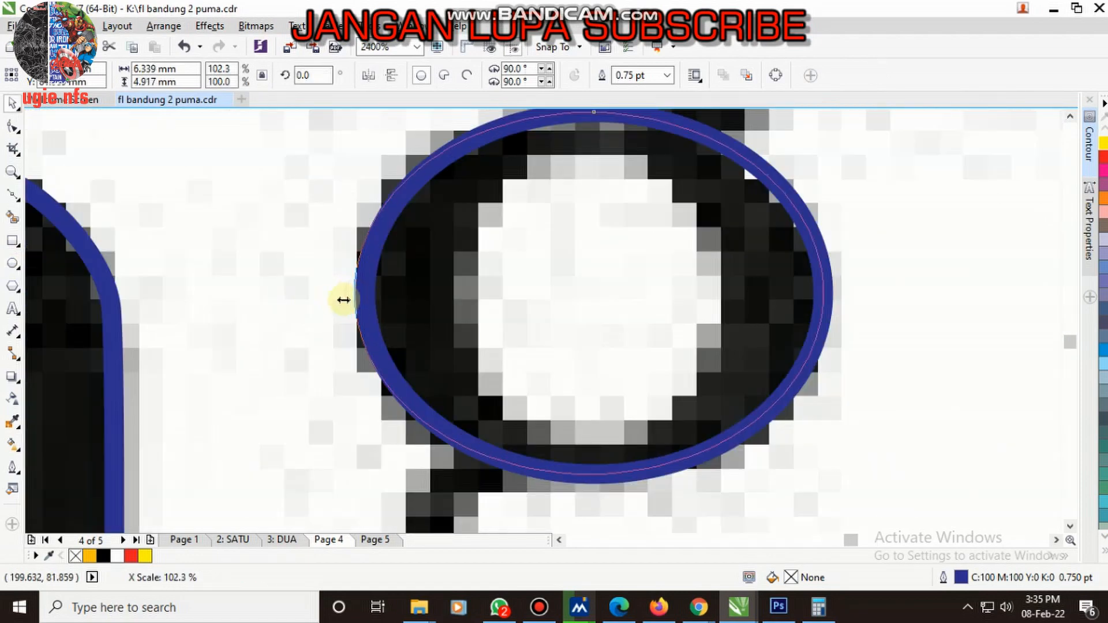
- Make a smaller copy of the ellipse for the g's upper counter, sized about 3.80 × 4.15 mm
scroll(415, 298, "down", 1)
scroll(442, 254, "down", 1)
scroll(503, 313, "up", 1)
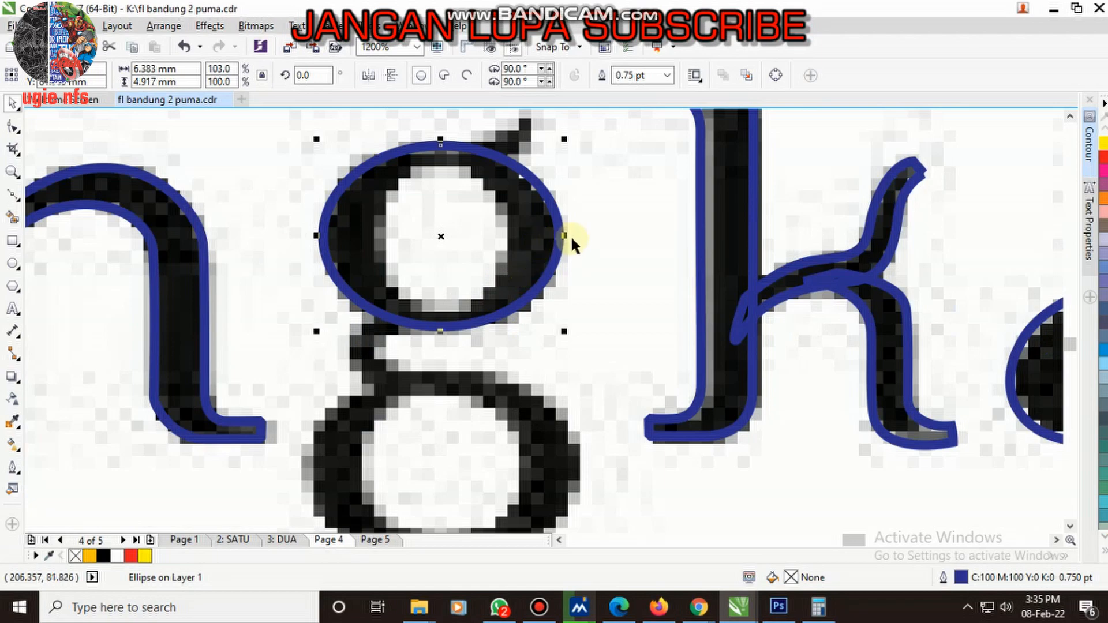
left_click_drag(567, 237, 512, 236)
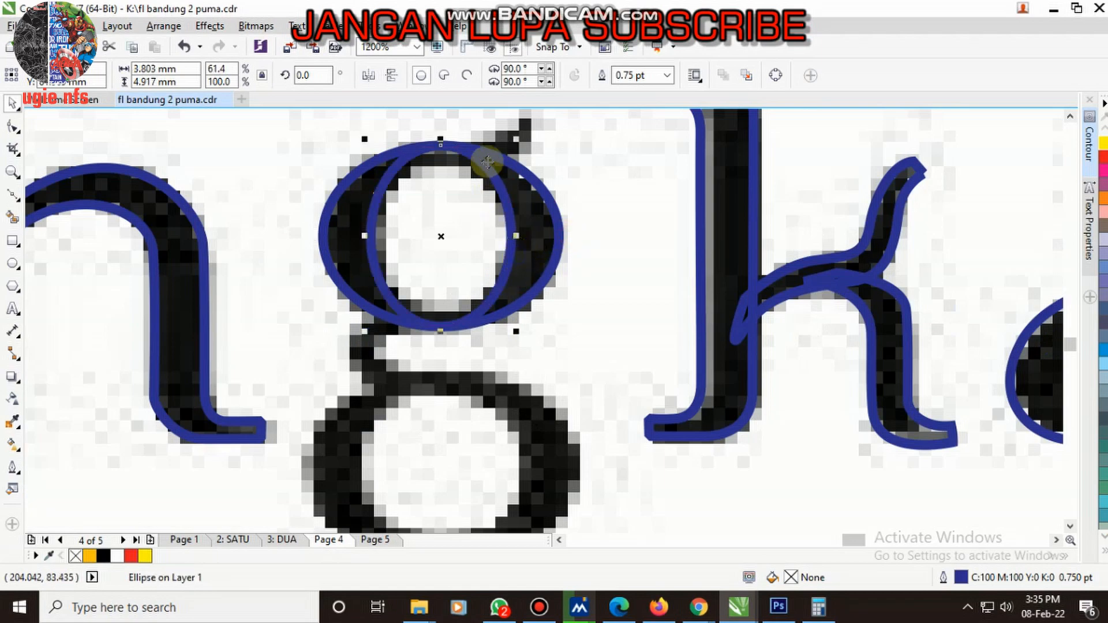
scroll(443, 150, "up", 1)
left_click_drag(415, 157, 526, 192)
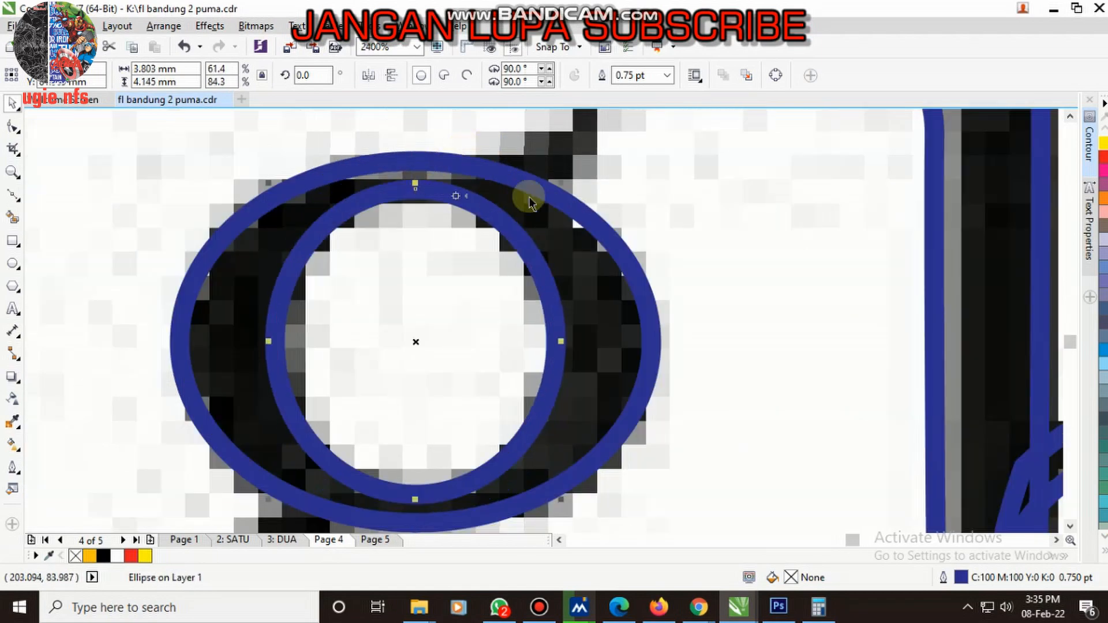
- Select both upper-bowl ellipses and trim the outer one with the inner one to form a ring
scroll(544, 247, "down", 1)
left_click(461, 113, "shift")
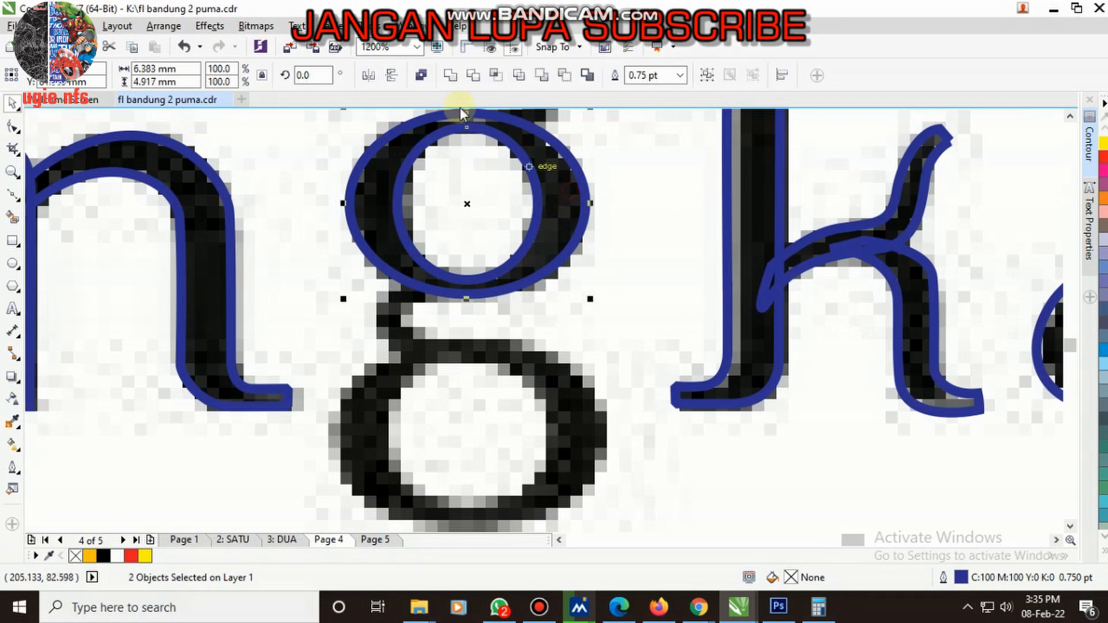
left_click(472, 75)
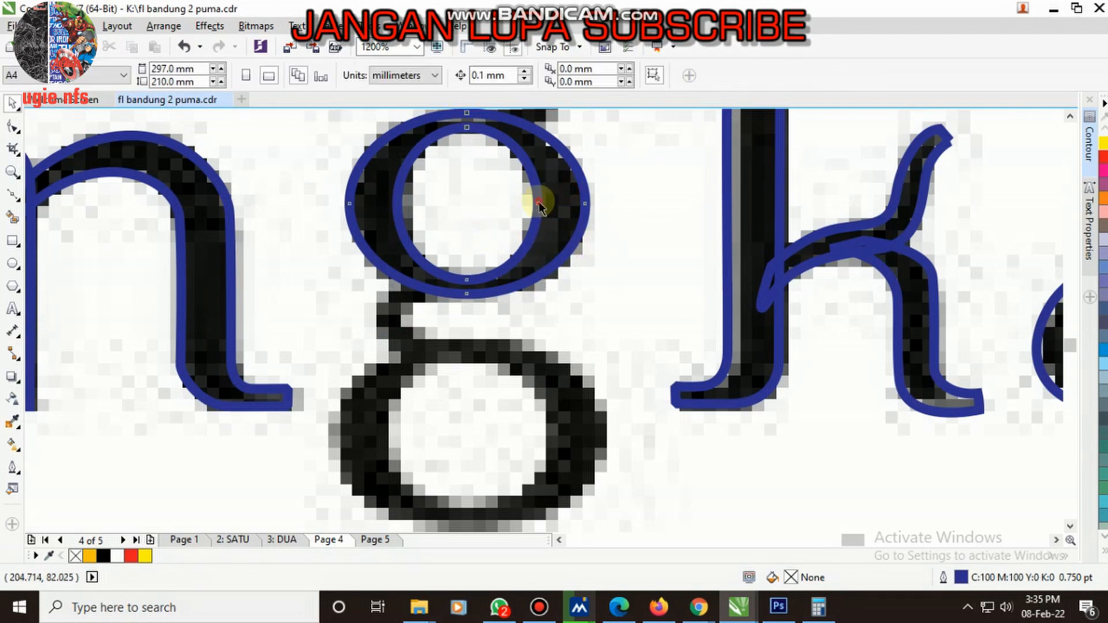
- Copy the ring onto the g's lower bowl and stretch it to about 7.32 × 5.29 mm
left_click_drag(538, 163, 536, 386)
scroll(548, 317, "down", 2)
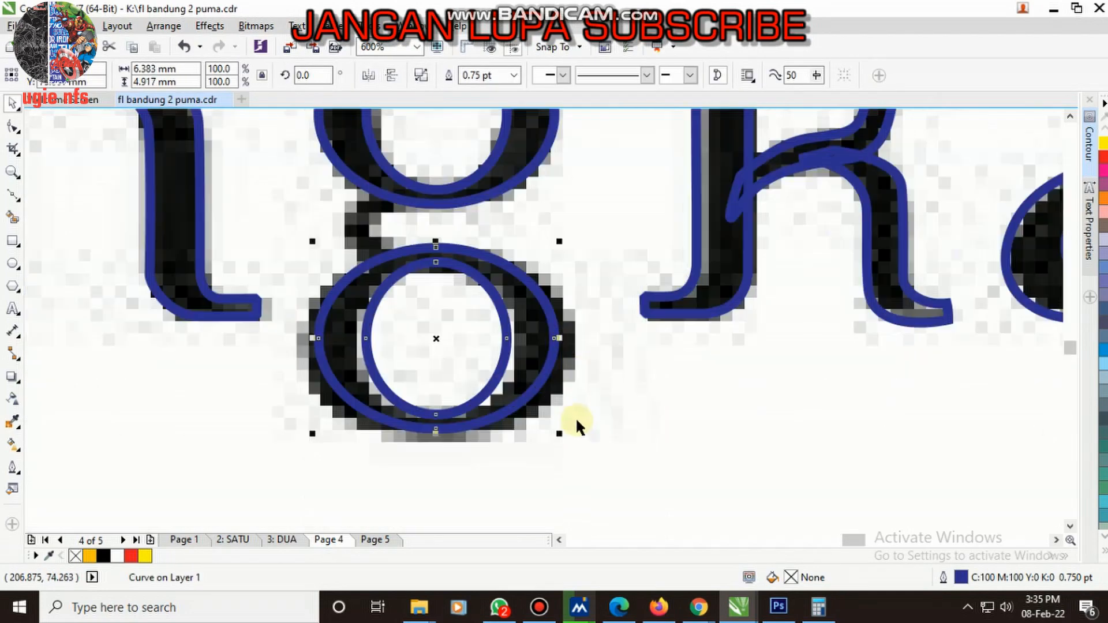
mouse_move(559, 435)
left_mouse_down()
mouse_move(566, 448)
mouse_move(553, 445)
left_mouse_up()
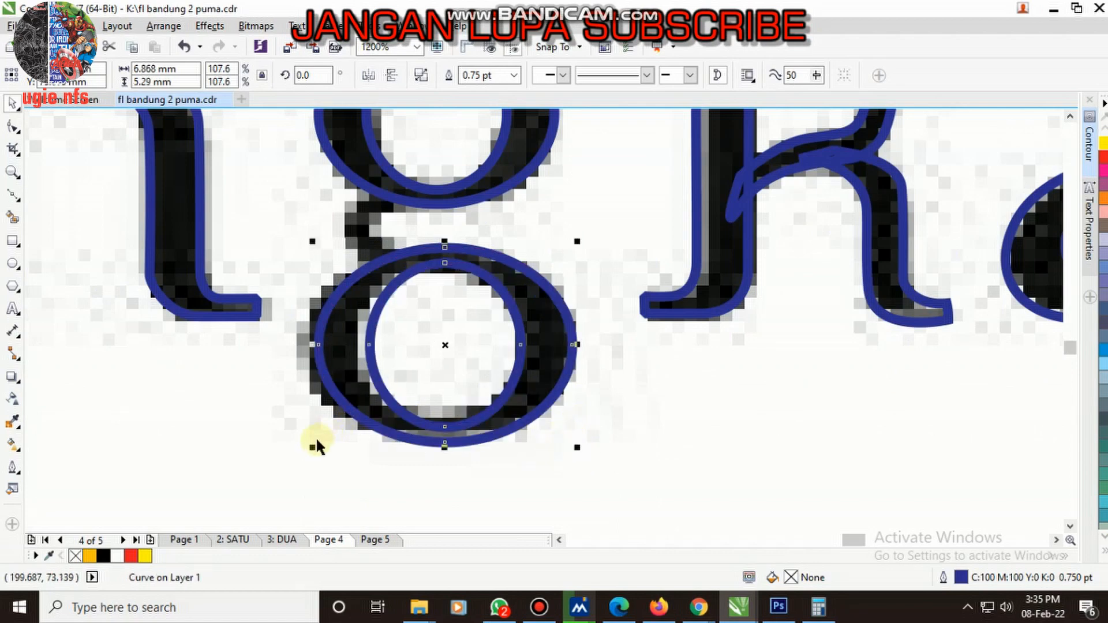
left_click_drag(312, 344, 294, 345)
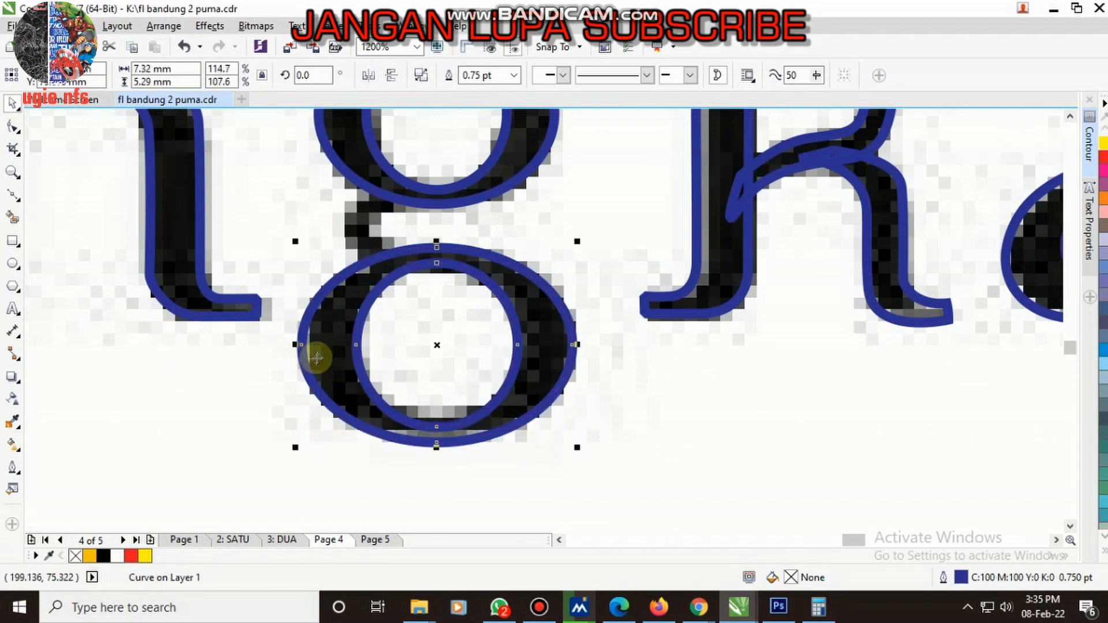
- Draw a closed Bezier outline of the g's curved neck connecting the upper and lower bowls
scroll(306, 352, "down", 2)
scroll(354, 297, "up", 2)
left_click(13, 196)
scroll(395, 310, "up", 2)
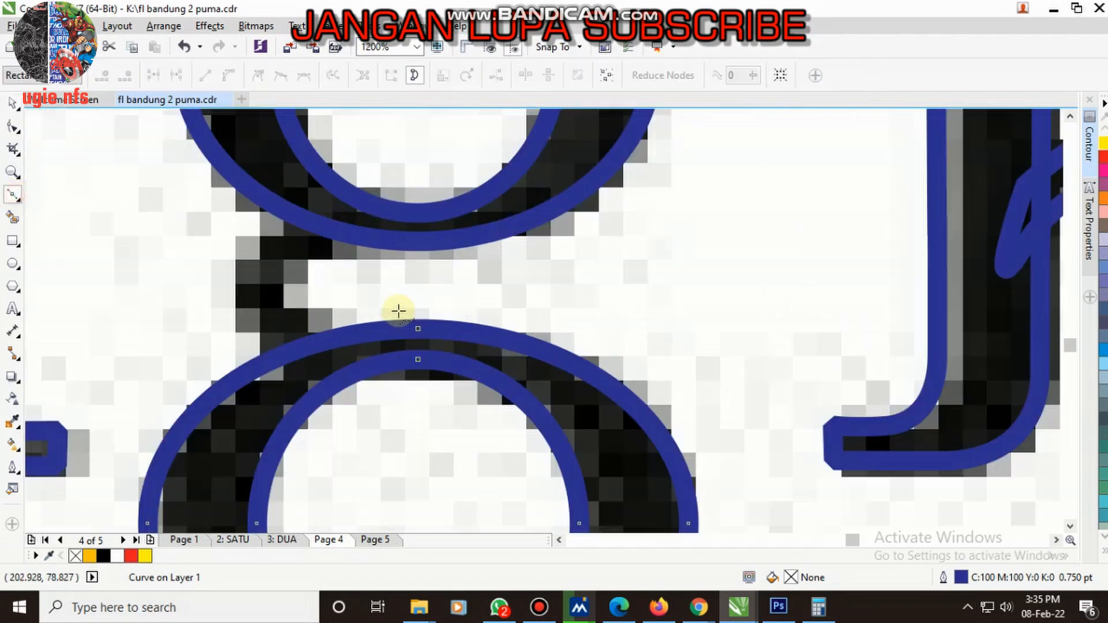
left_click_drag(304, 203, 432, 127)
left_click_drag(331, 211, 333, 212)
left_click(339, 216)
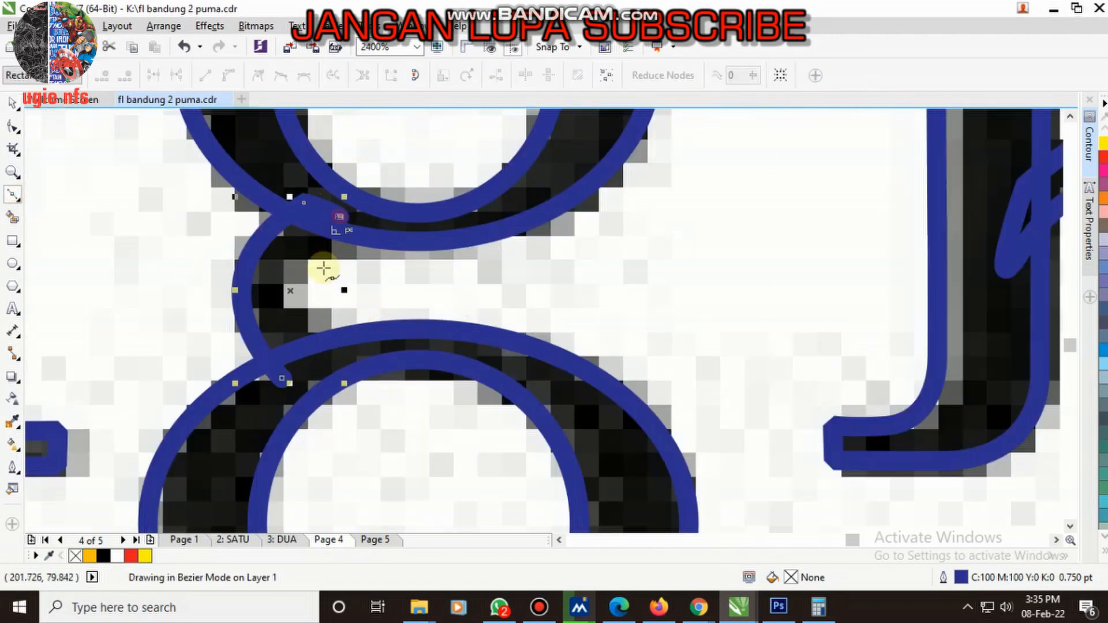
left_click_drag(333, 354, 414, 411)
left_click_drag(327, 387, 300, 378)
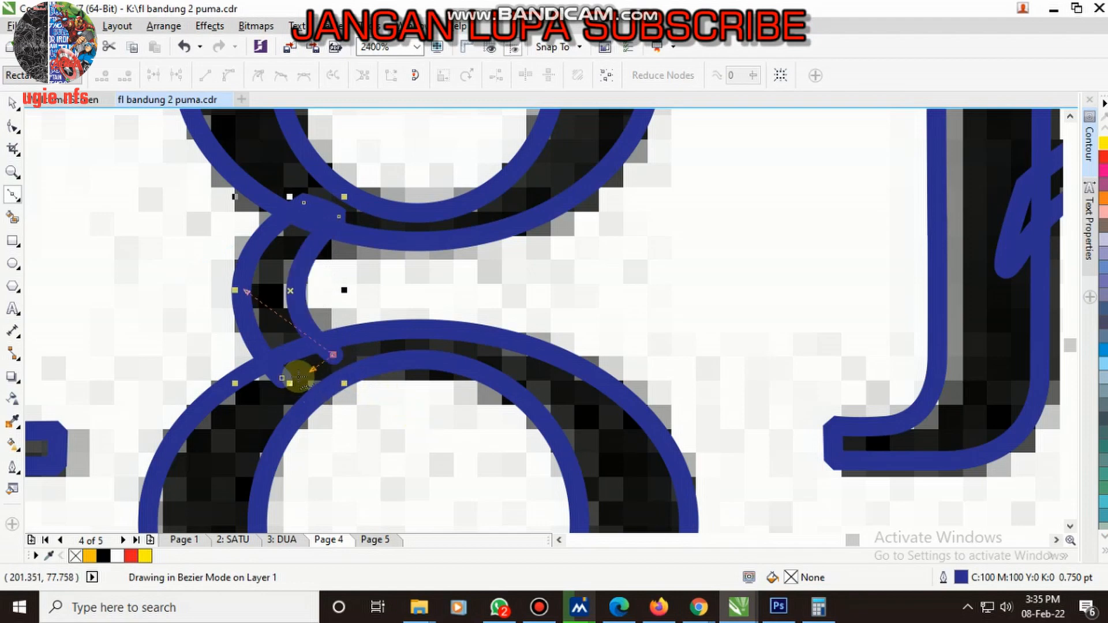
left_click(282, 377)
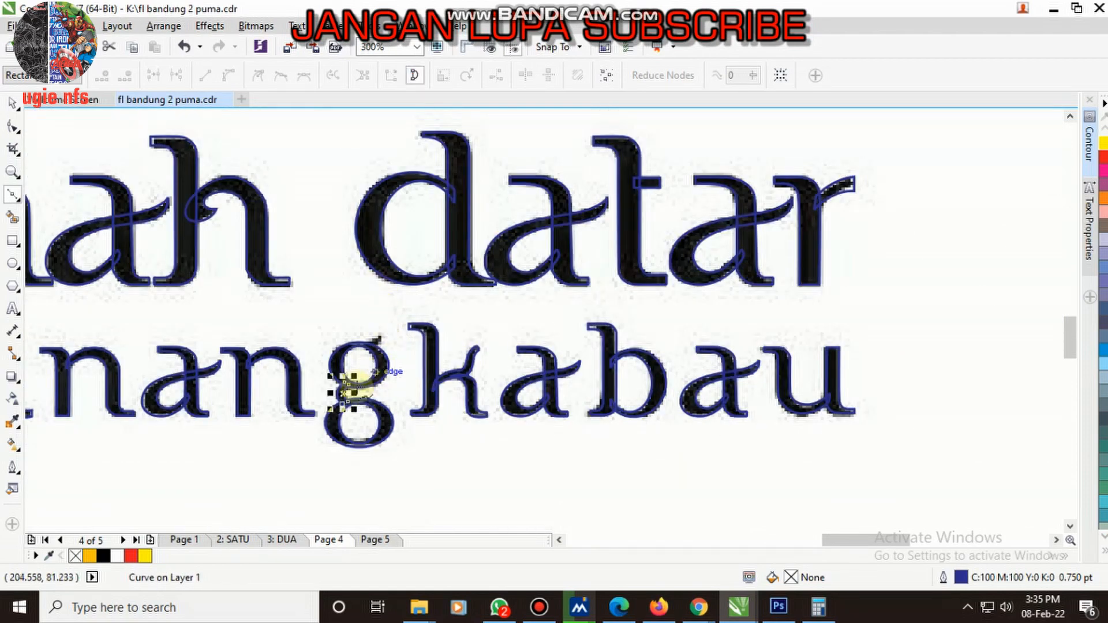
- Draw a closed, pointed Bezier outline for the ear on the g's upper bowl
scroll(355, 387, "up", 5)
scroll(396, 359, "down", 3)
scroll(395, 396, "up", 4)
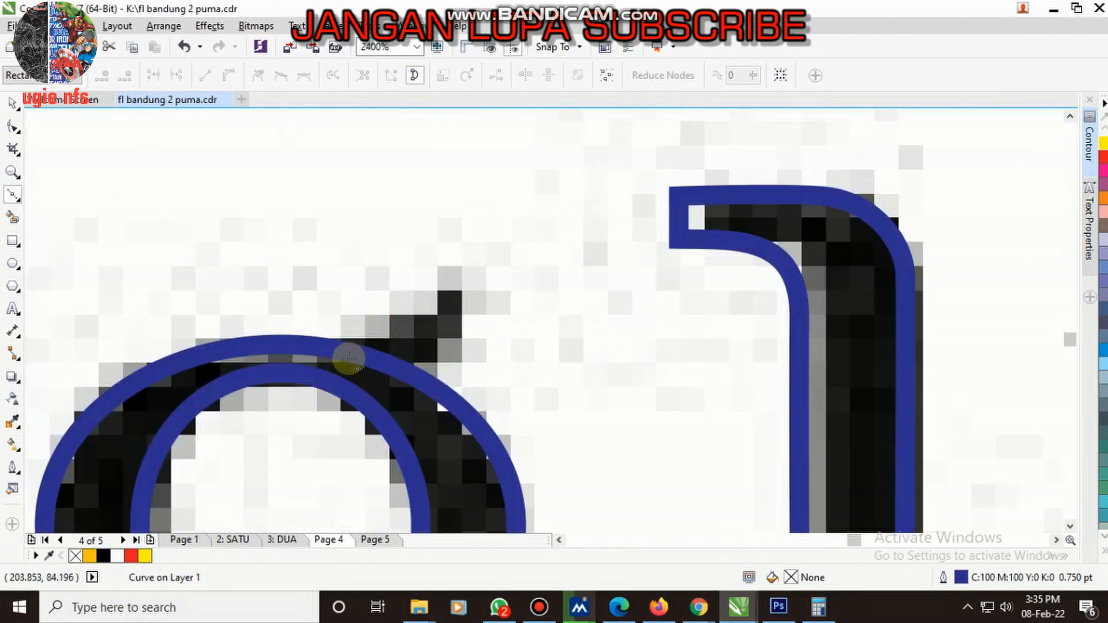
left_click(332, 362)
left_click_drag(455, 275, 486, 232)
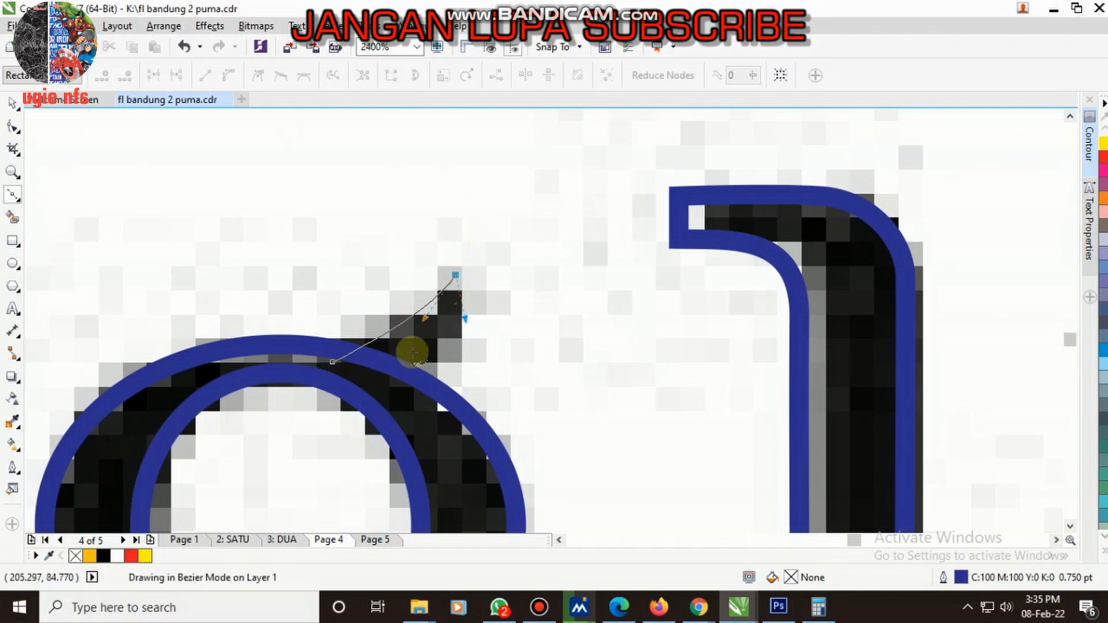
left_click_drag(392, 390, 371, 387)
left_click(332, 362)
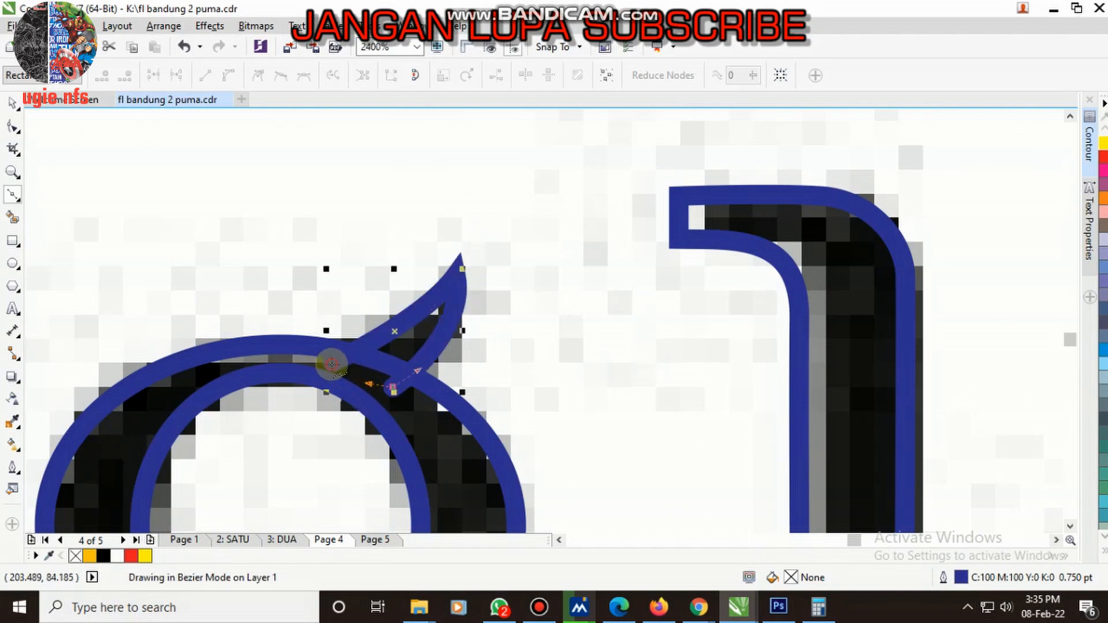
- Group the traced "tanah datar" and "minangkabau" letters, group "authentic", and combine both groups into one
scroll(333, 363, "down", 5)
key("space")
left_click_drag(586, 372, 236, 179)
key("ctrl+g")
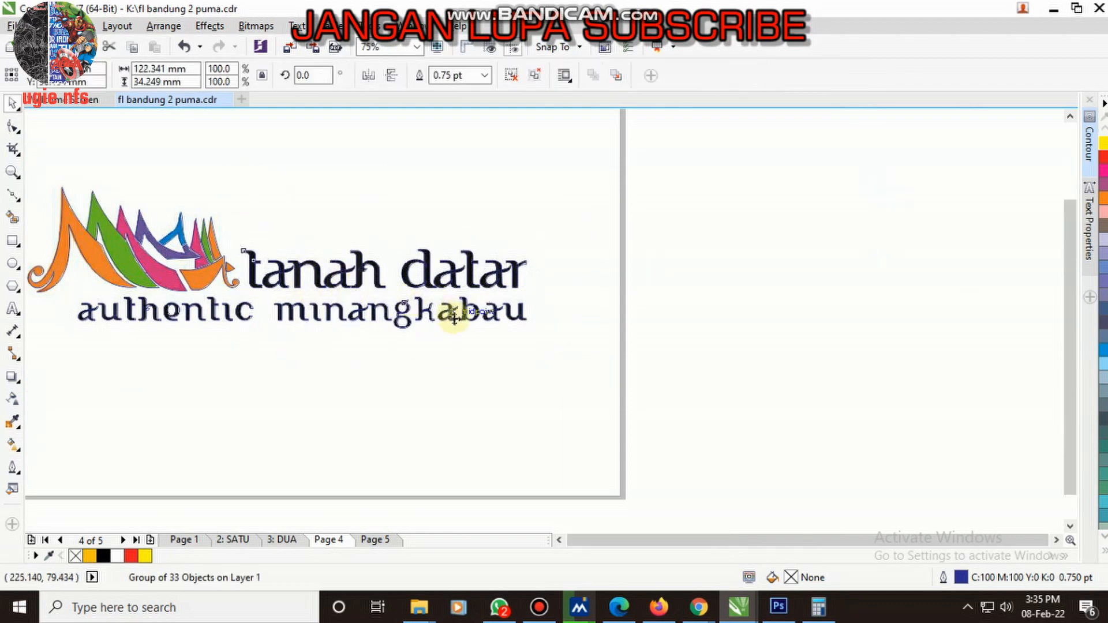
scroll(302, 323, "up", 2)
left_click_drag(588, 389, 72, 241)
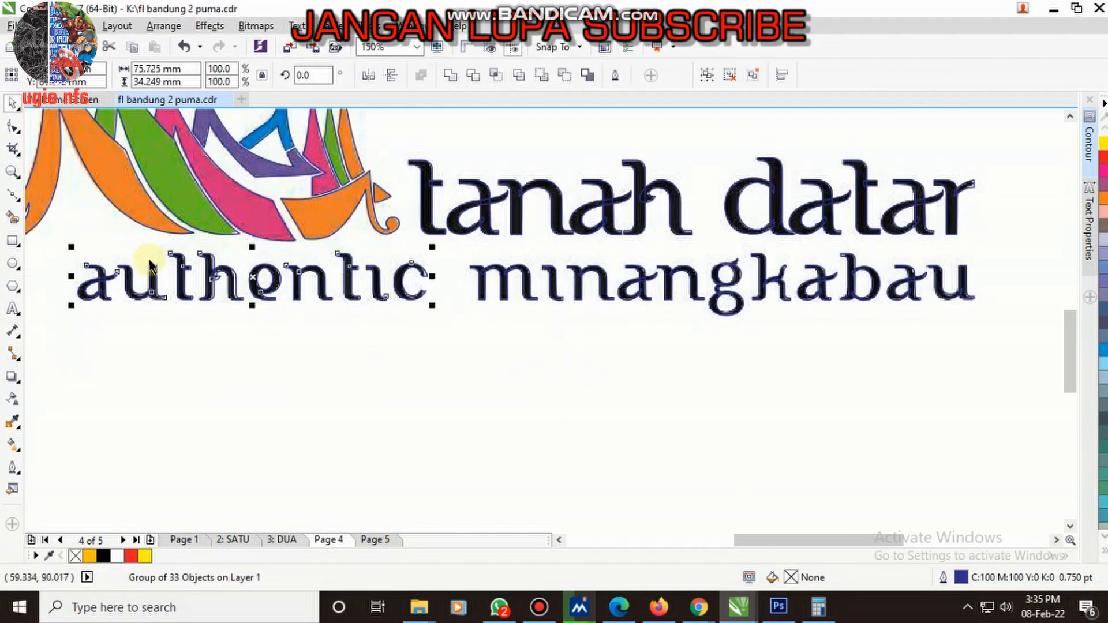
key("ctrl+g")
left_click(484, 210, "shift")
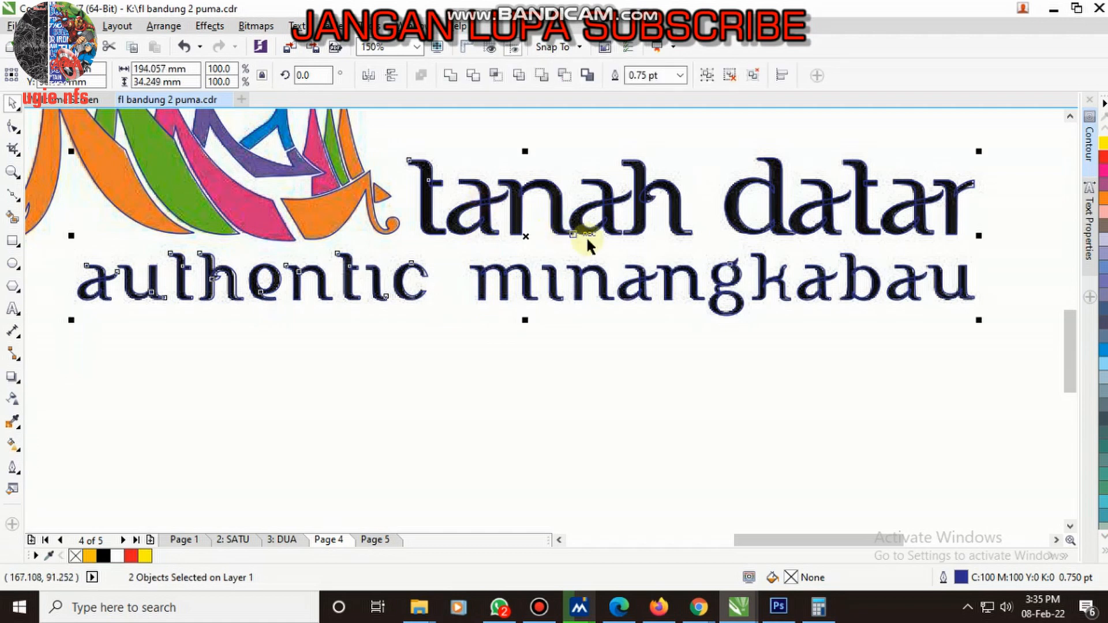
key("ctrl+g")
- Fill the grouped lettering with C:100 M:100 Y:100 K:100 black and remove its outline
left_click(1103, 552)
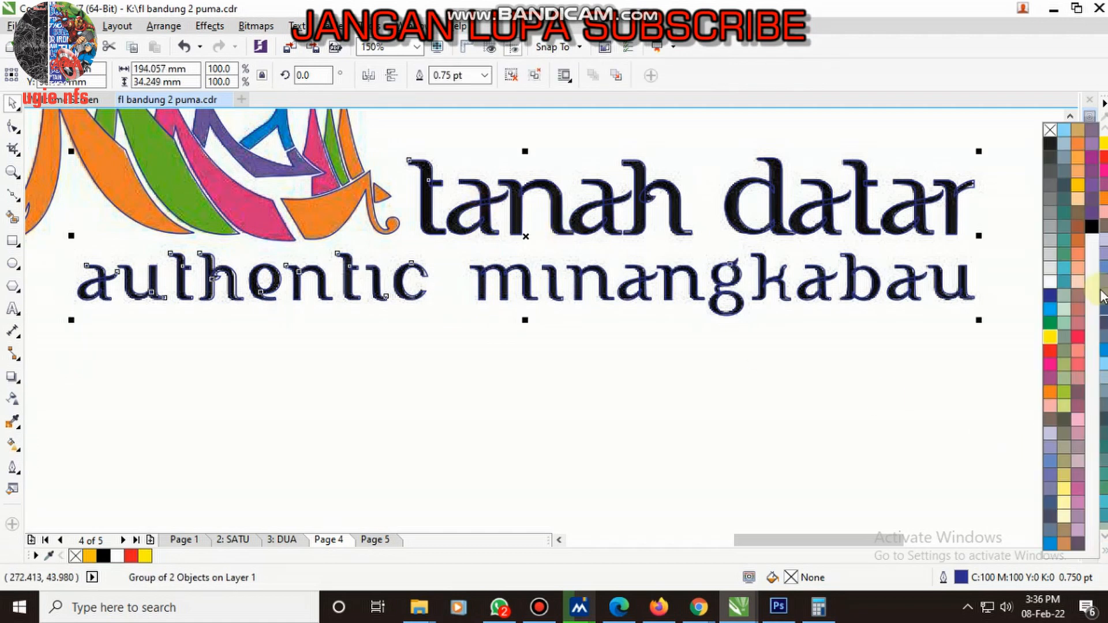
left_click(1091, 226)
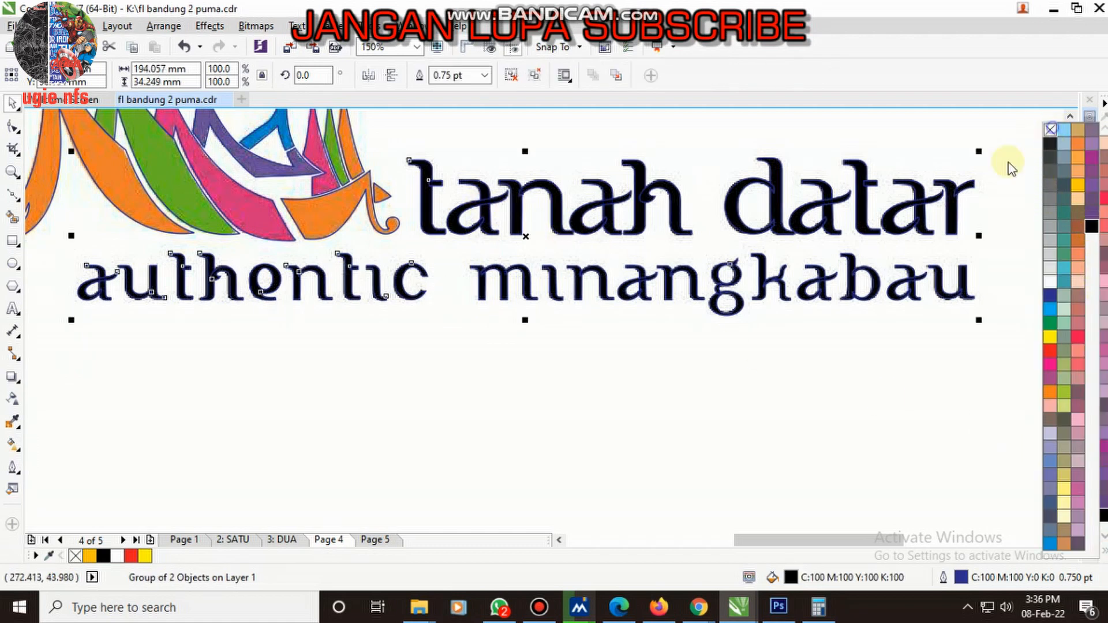
left_click(516, 456)
scroll(517, 456, "down", 2)
scroll(393, 275, "up", 2)
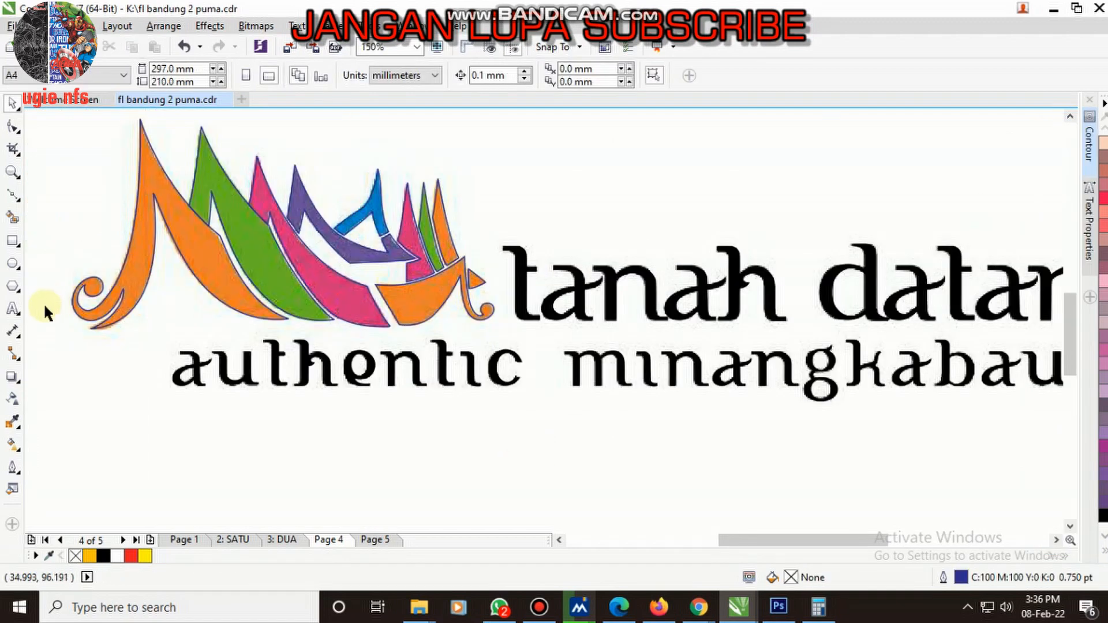
- Fill the logo's large sail, boat hull, small triangle and rightmost spike with palette orange
left_click(13, 424)
key("space")
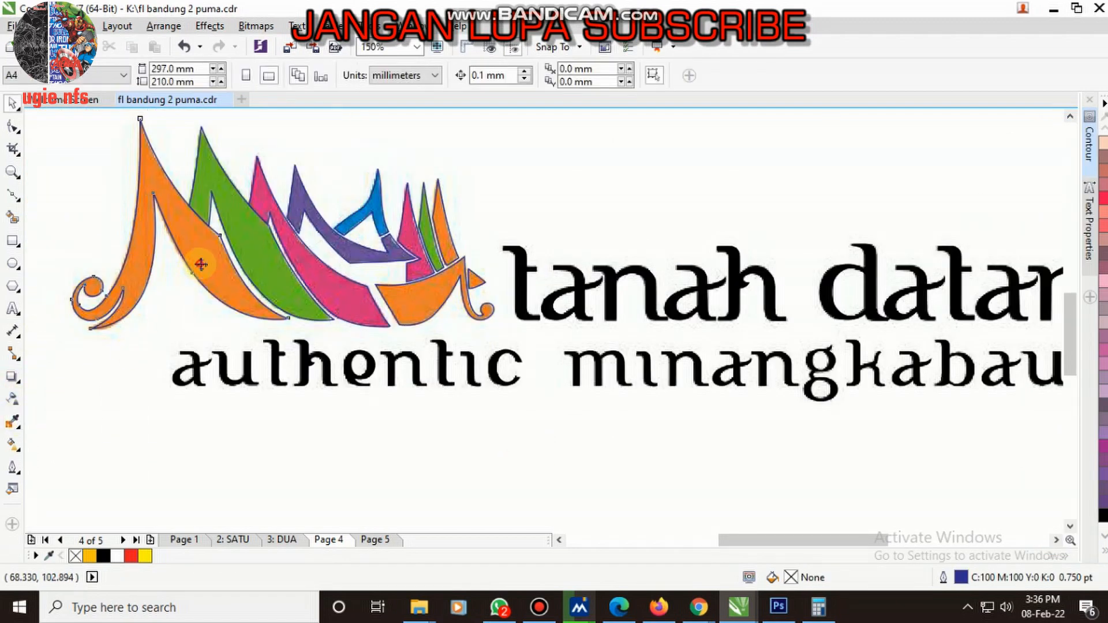
left_click(200, 264)
left_click(1104, 550)
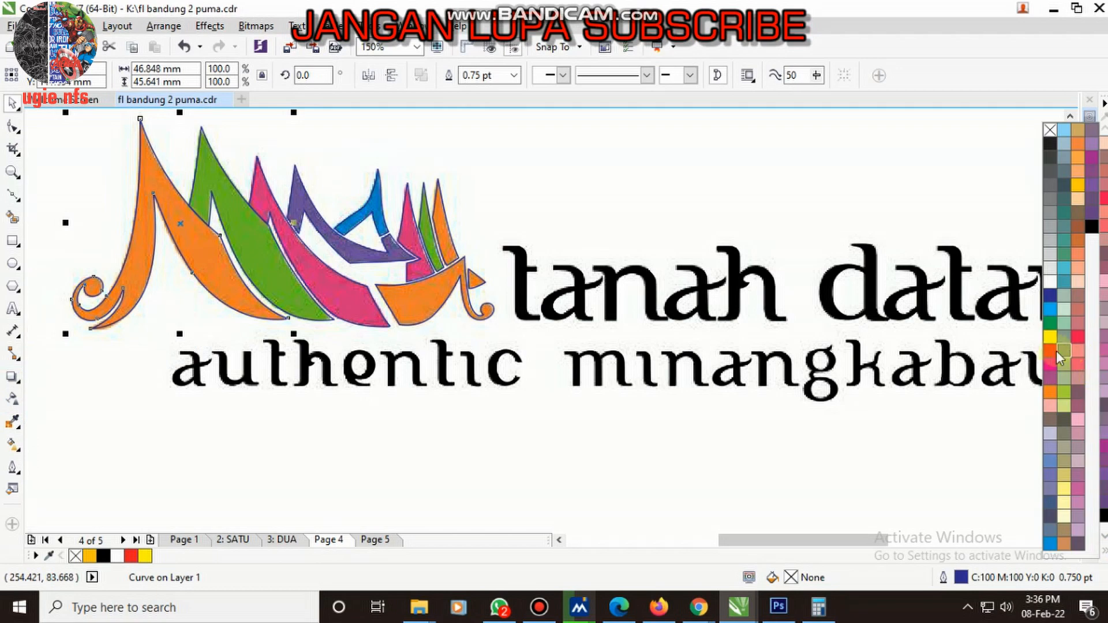
left_click(1051, 397)
left_click(430, 288)
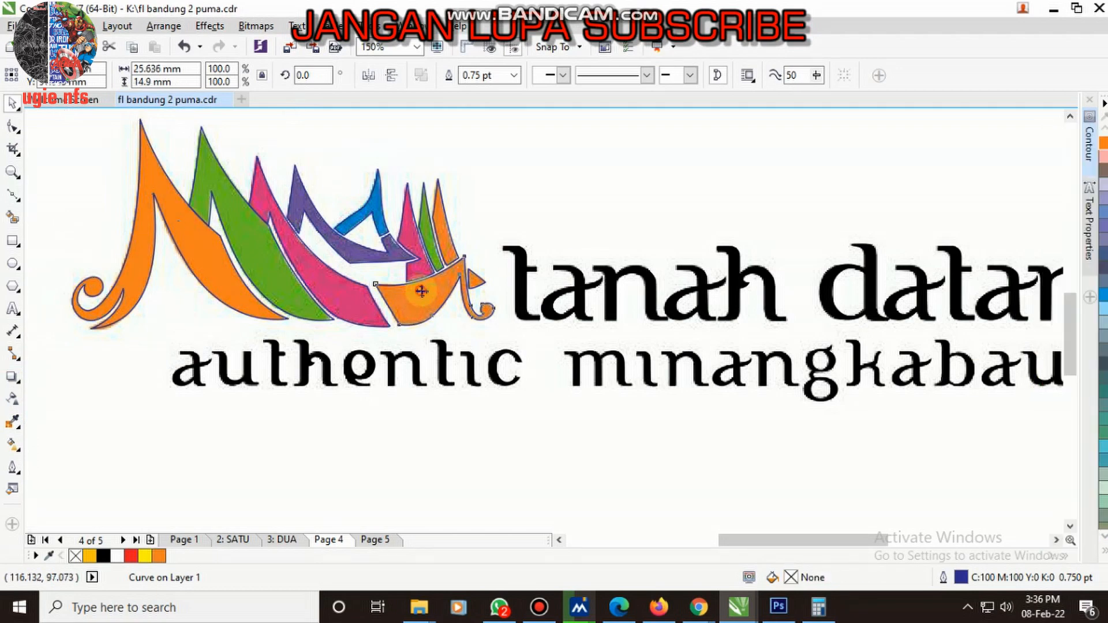
scroll(430, 287, "up", 2)
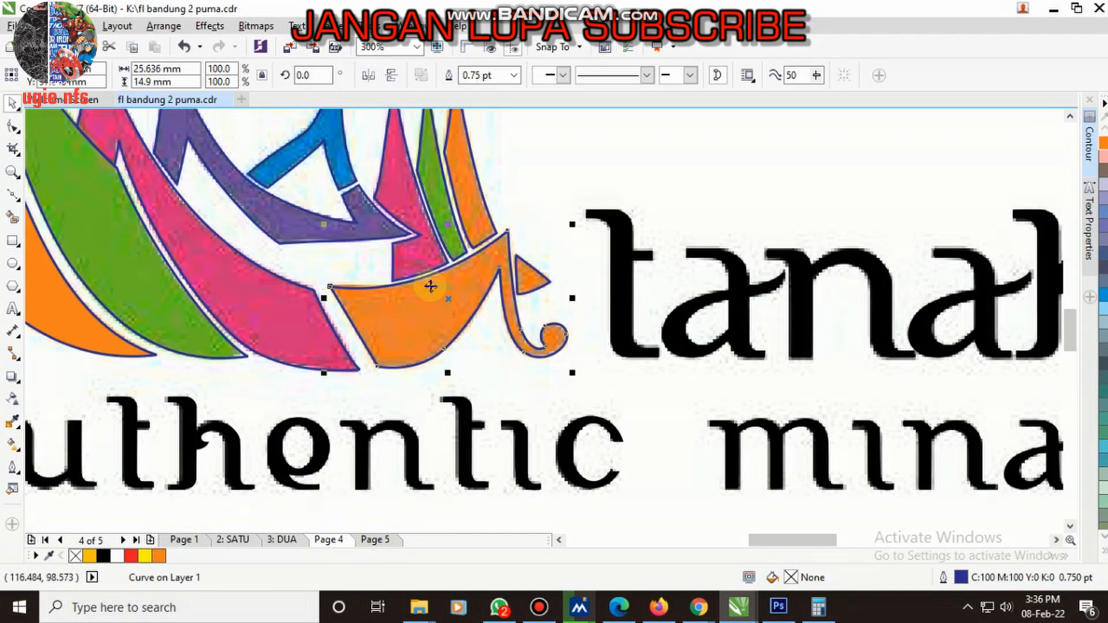
left_click(525, 271)
- Sample the green of the logo image and fill the large green sail and narrow green spike with it
left_click(447, 215)
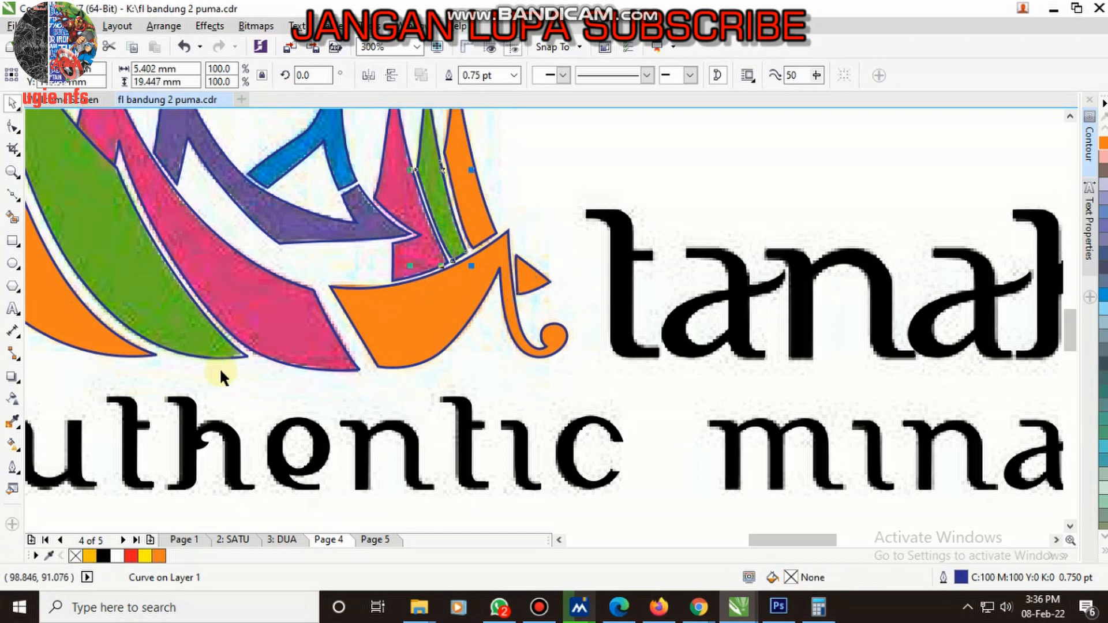
left_click(14, 424)
left_click(124, 264)
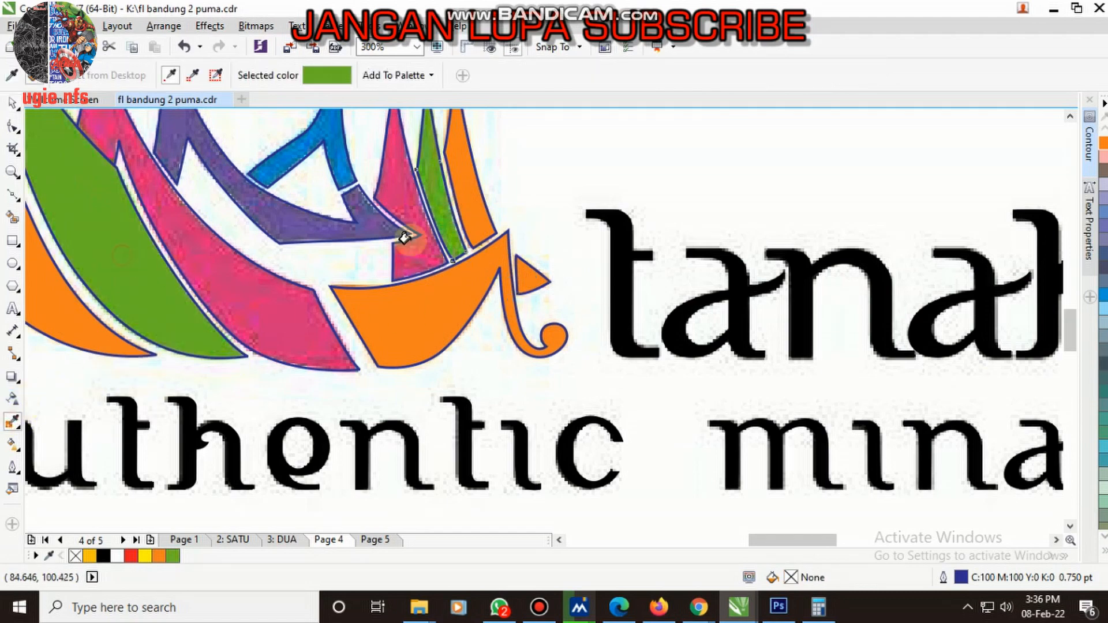
scroll(445, 224, "up", 1)
left_click(449, 227)
- Sample the pink of the logo image and fill the large pink sail with it
scroll(474, 289, "down", 2)
scroll(403, 307, "up", 1)
left_click(343, 320, "shift")
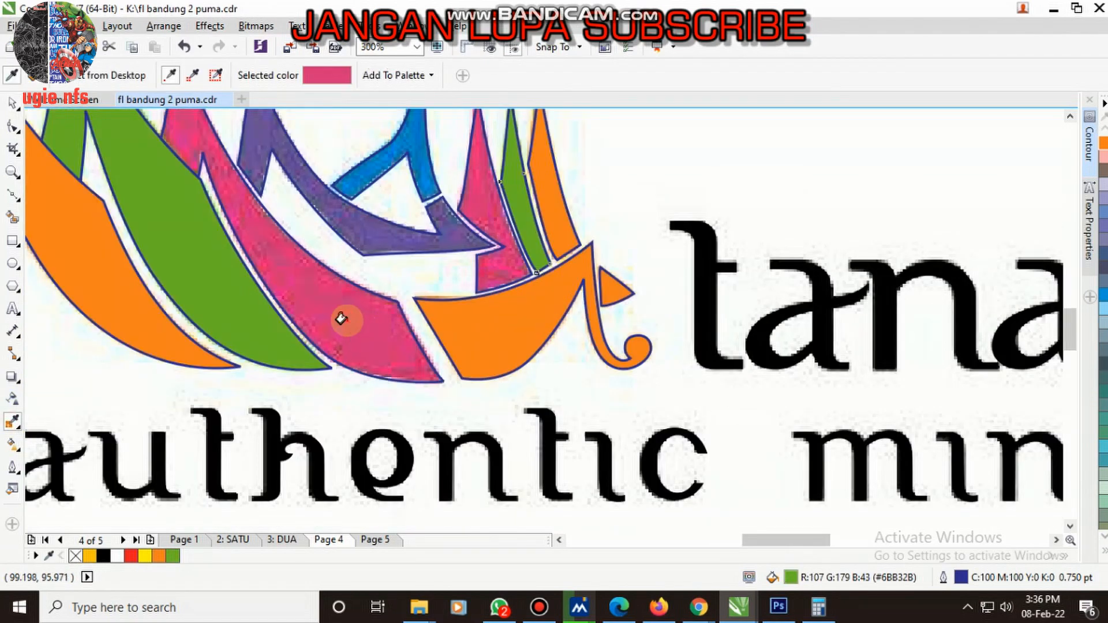
left_click(348, 301)
scroll(348, 301, "down", 1)
scroll(420, 270, "up", 1)
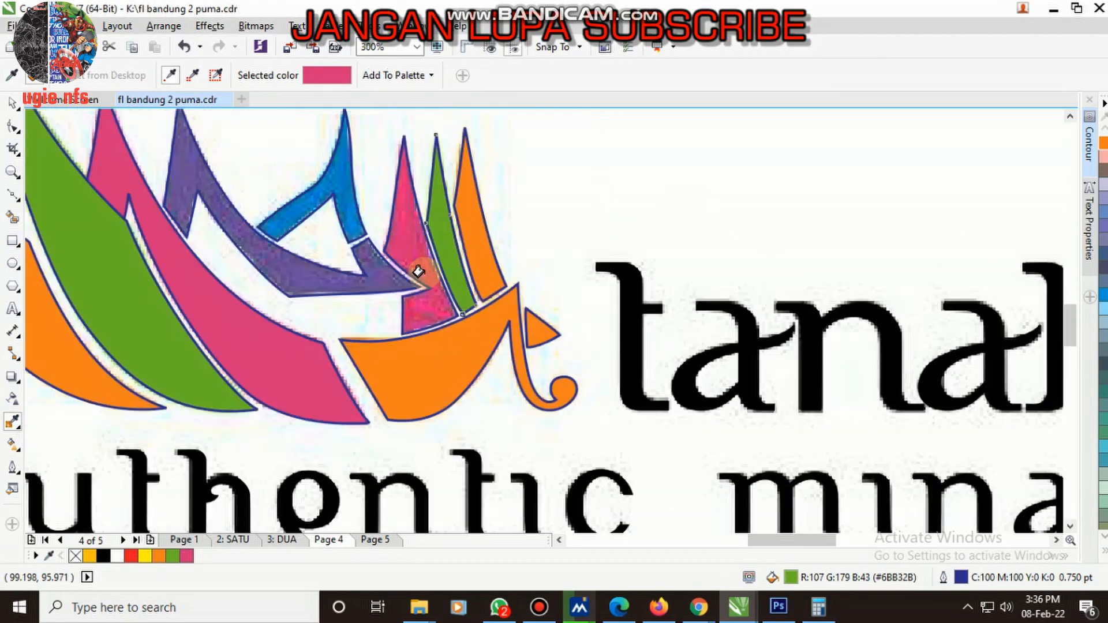
- Fill the blue shape and the purple sail with colours sampled from the logo image
left_click(331, 178, "shift")
left_click(290, 274, "shift")
left_click(286, 277)
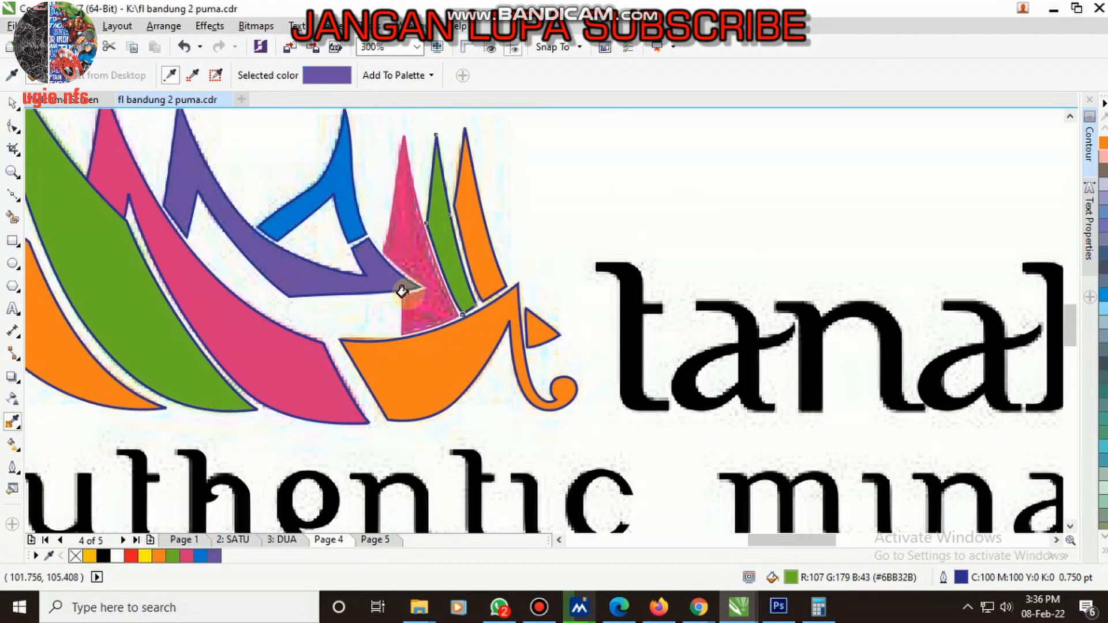
- Group all objects of the logo and open the full colour palette
scroll(413, 295, "down", 4)
key("space")
left_click(322, 253)
key("ctrl+a")
scroll(517, 328, "up", 1)
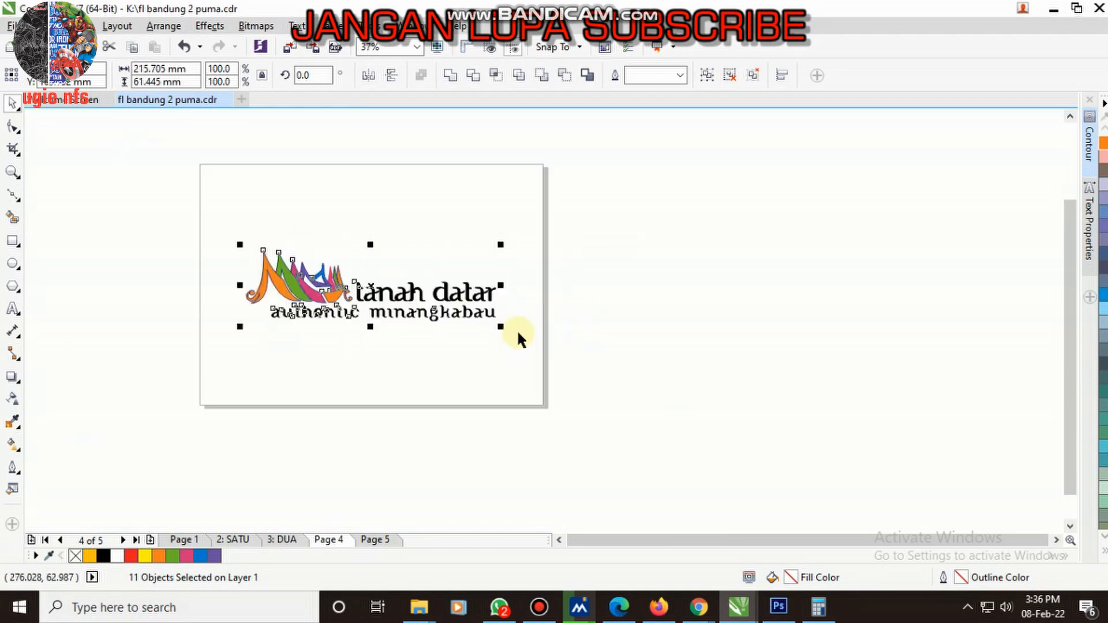
key("ctrl+g")
left_click(1103, 538)
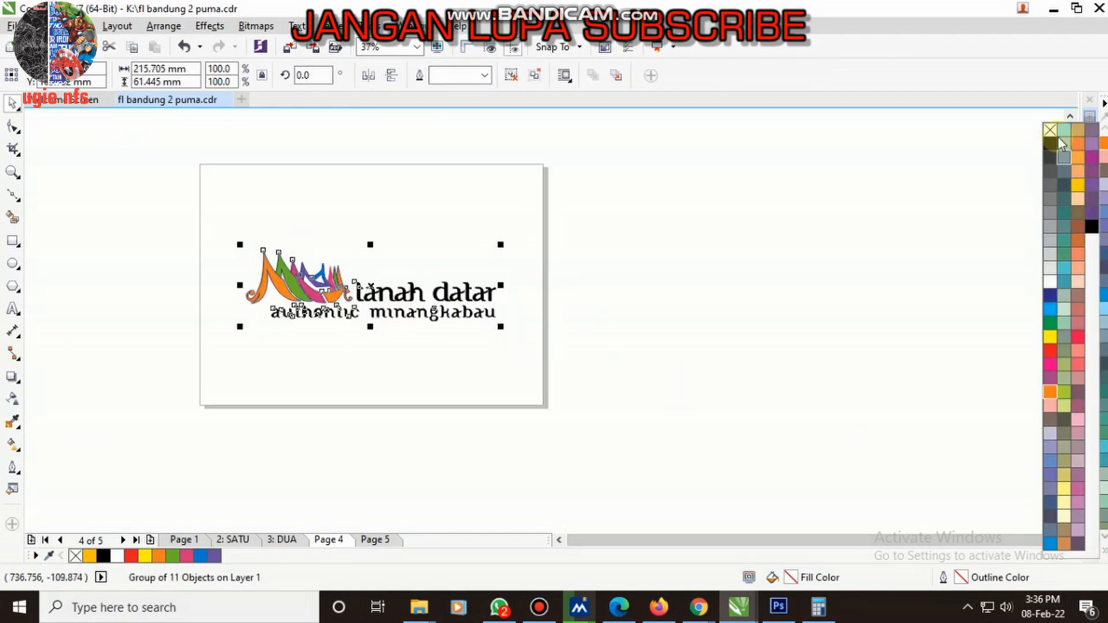